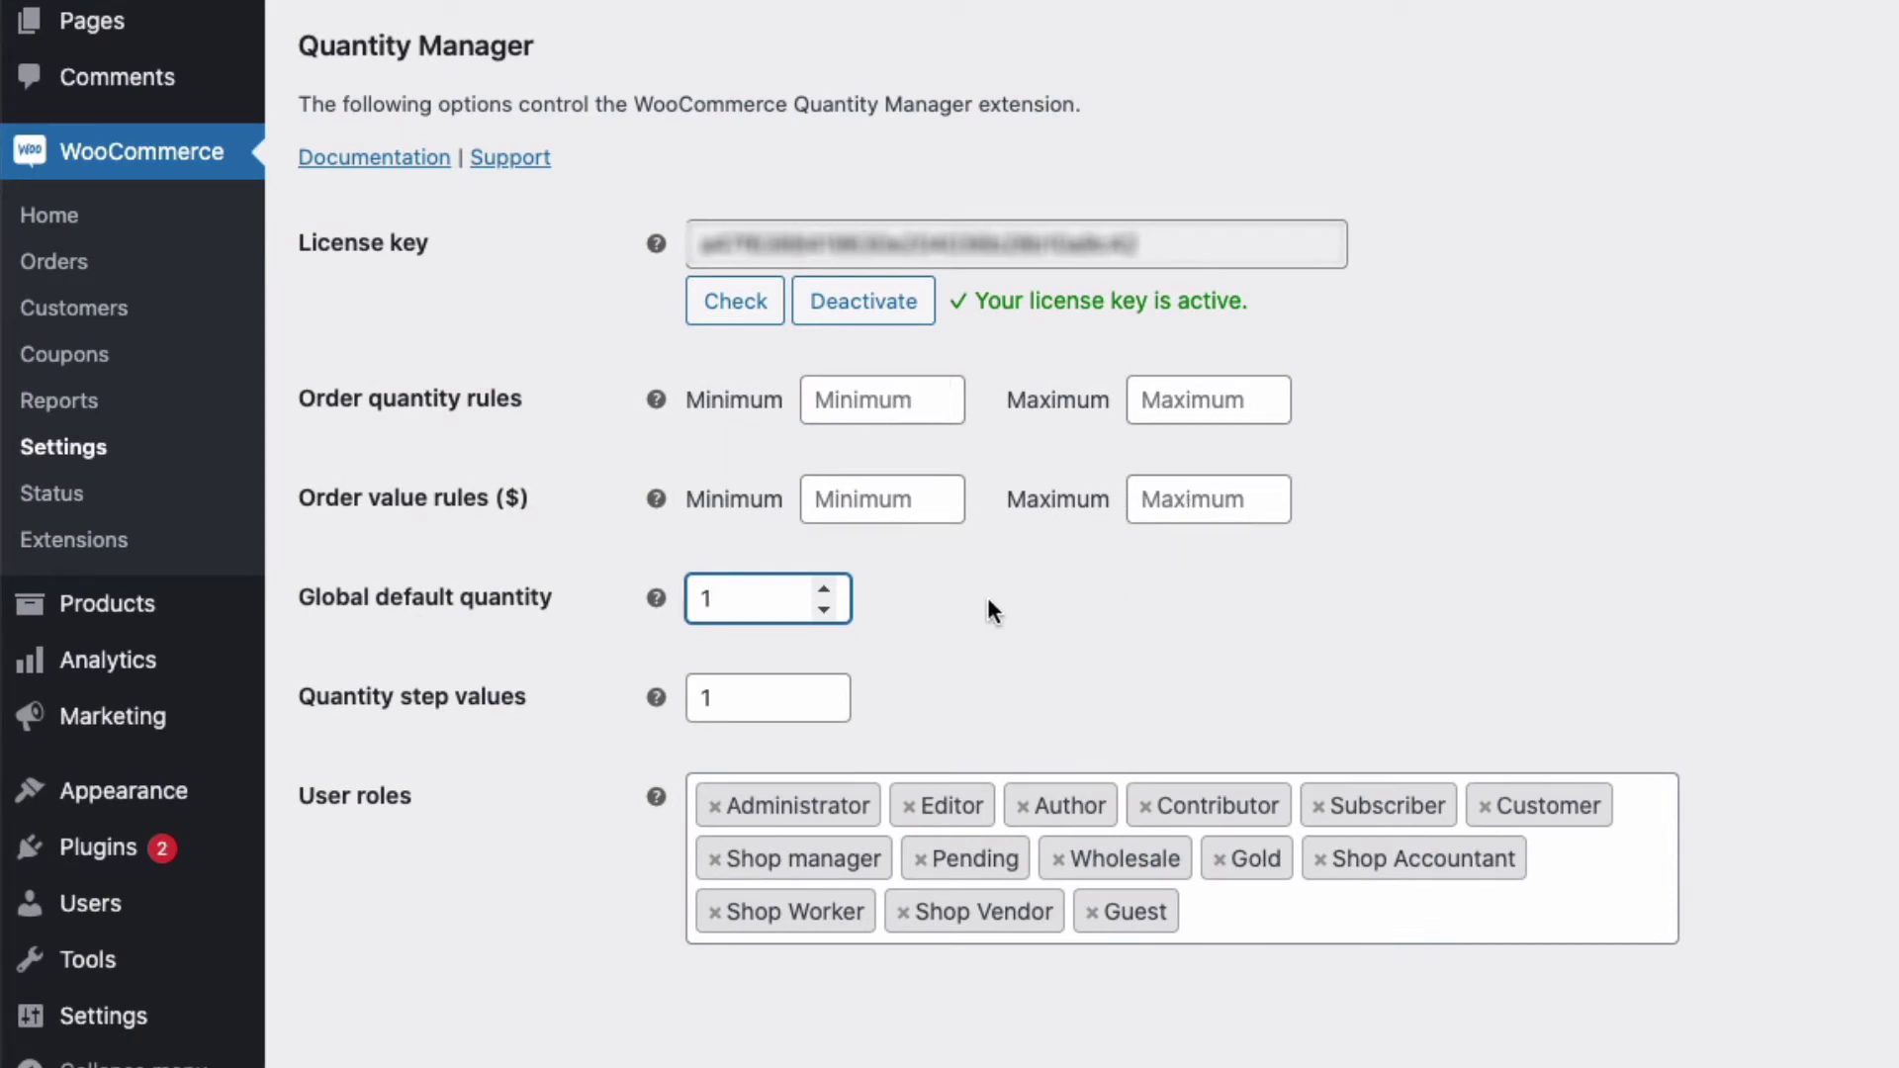
left_click(824, 590)
left_click(824, 589)
left_click(824, 590)
left_click(824, 610)
left_click(824, 610)
left_click(825, 610)
left_click(821, 689)
left_click(821, 688)
left_click(821, 688)
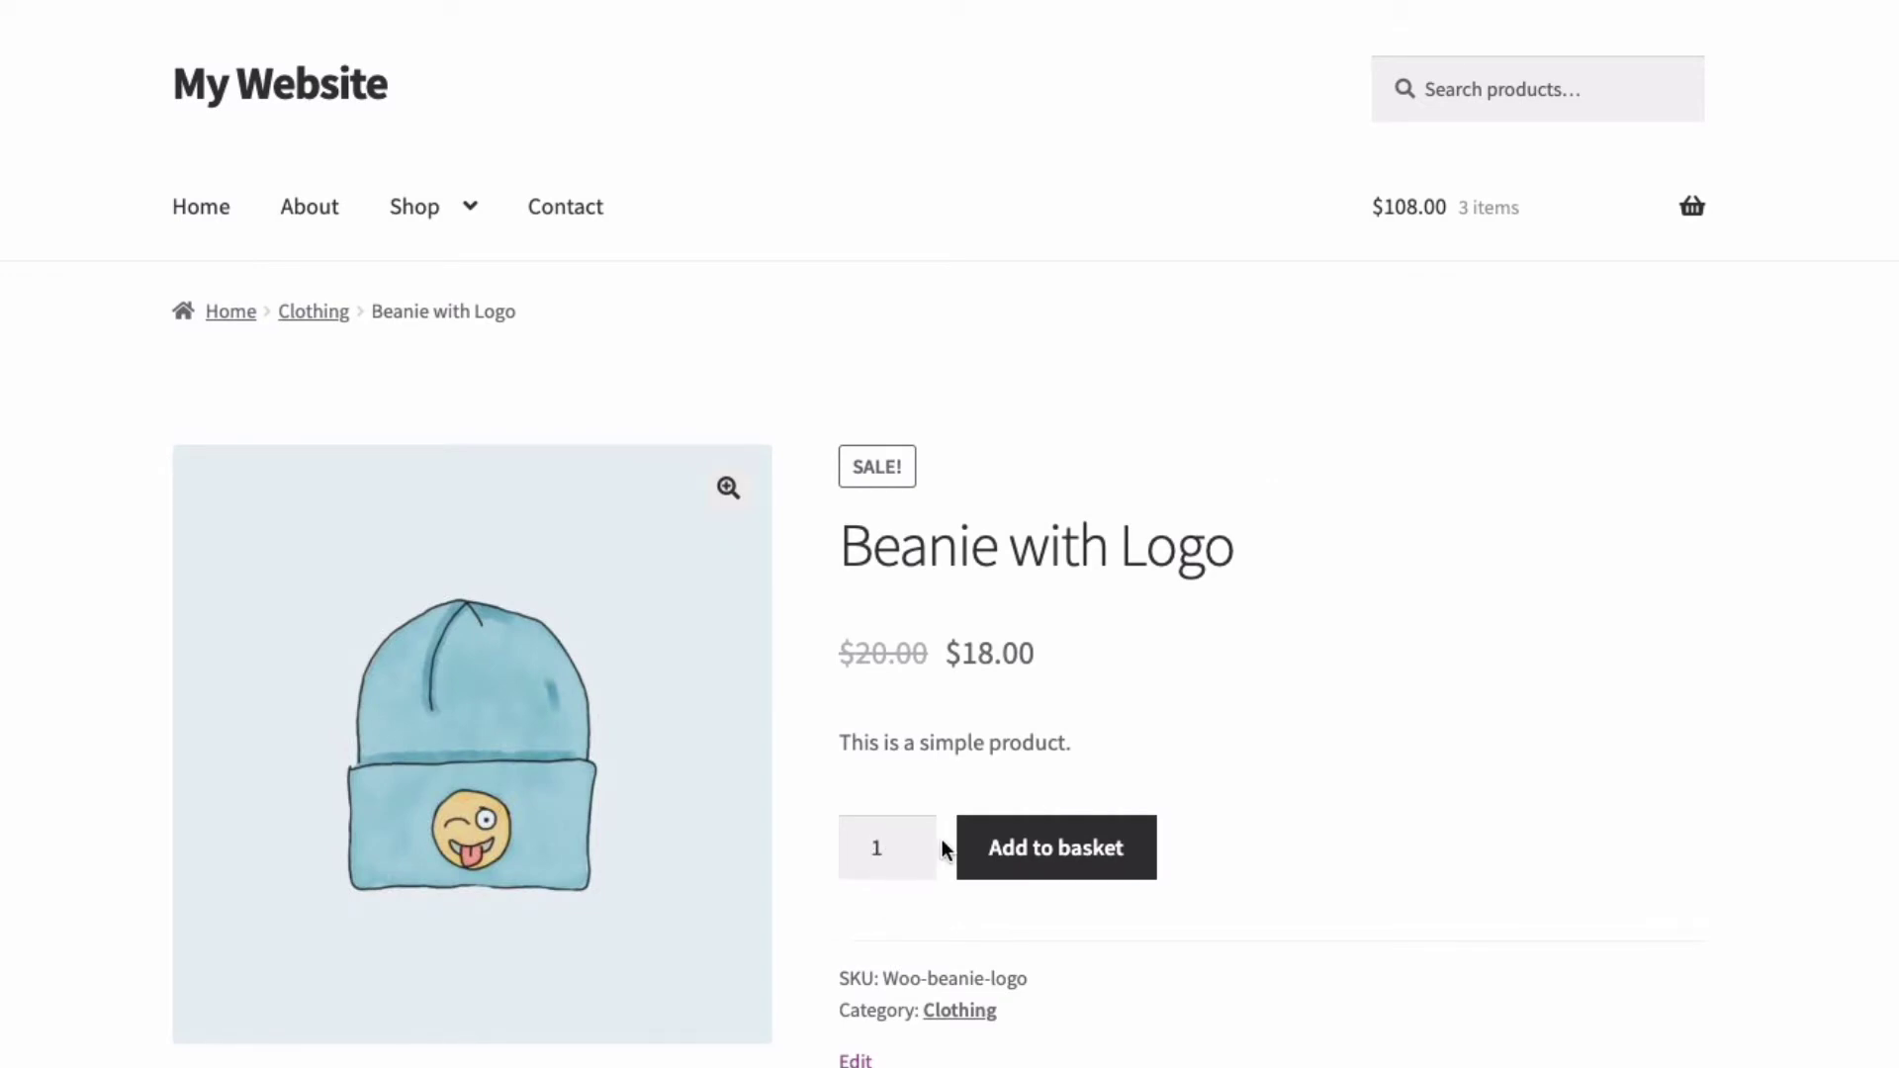
left_click(912, 839)
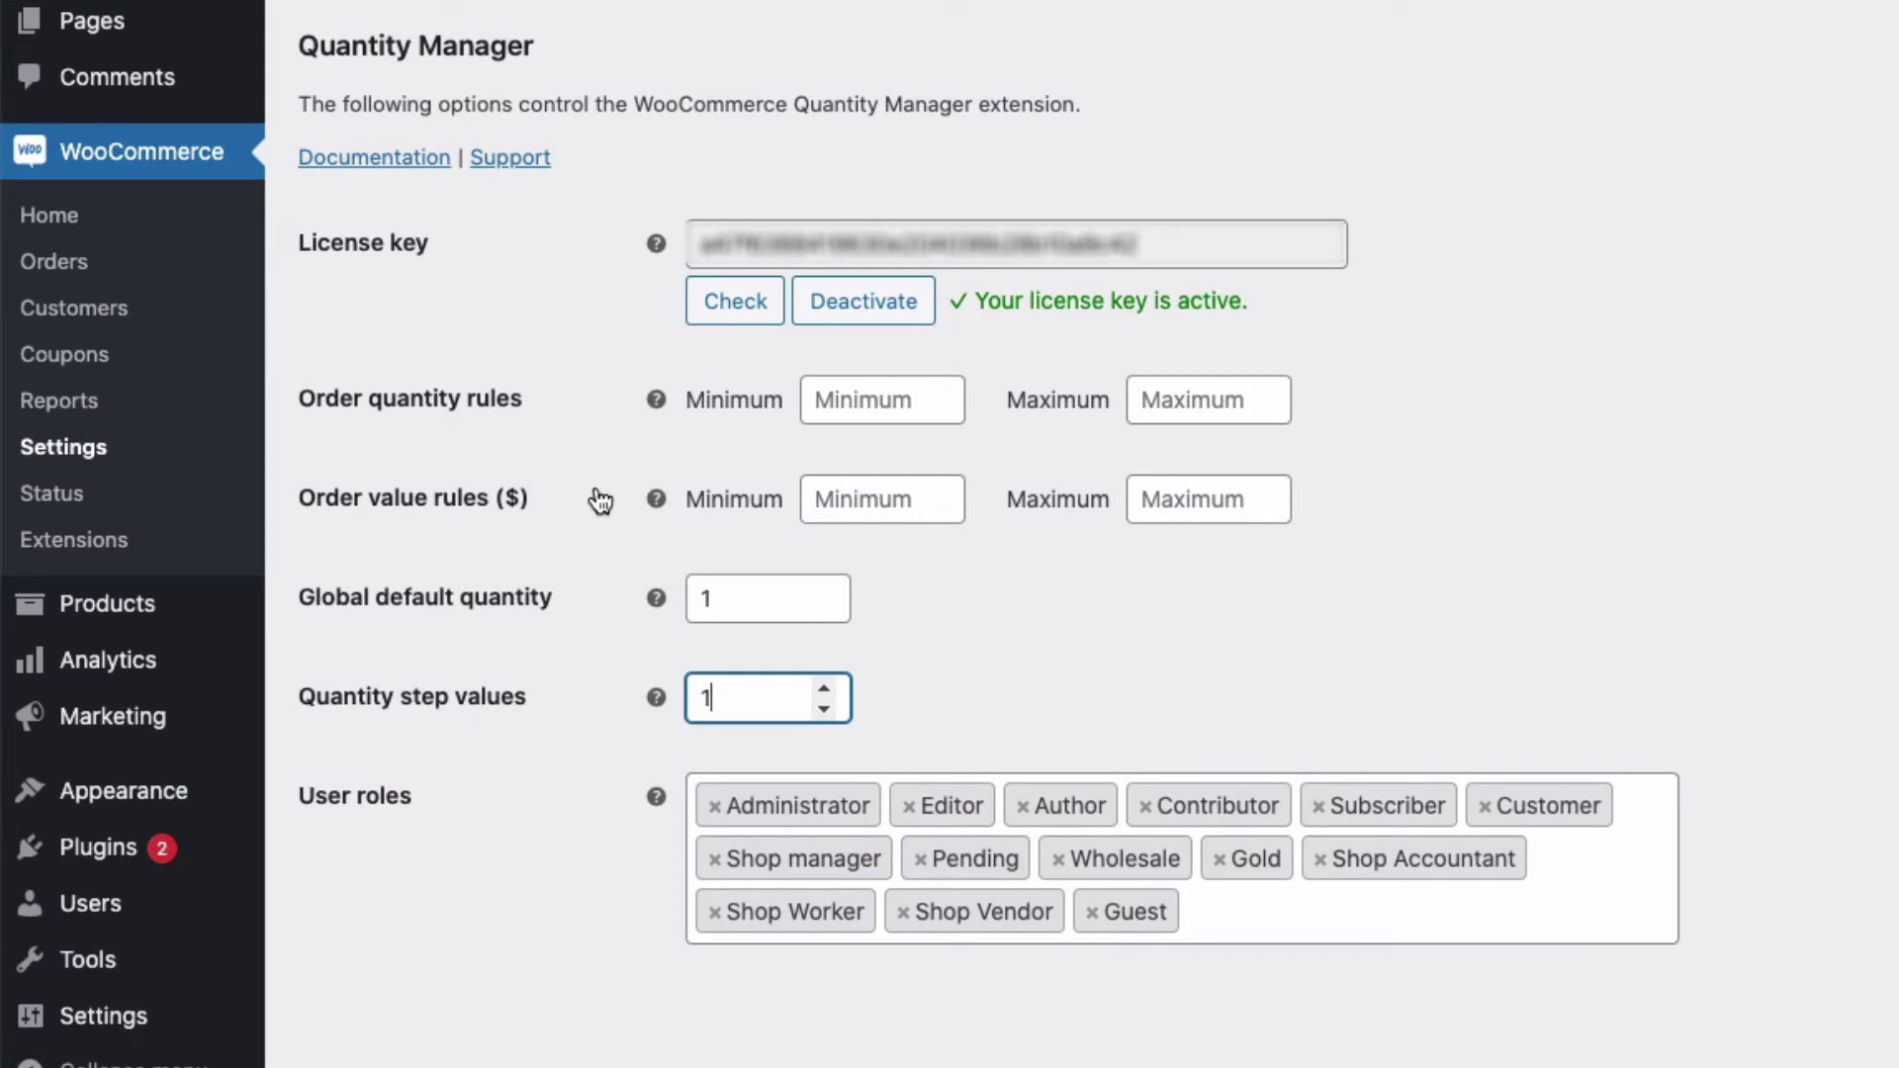
Set the global default quantity to 5 and enter 50 as the minimum order value.
left_click(776, 598)
left_click(827, 588)
left_click(827, 588)
left_click(827, 588)
left_click(827, 588)
left_click(947, 605)
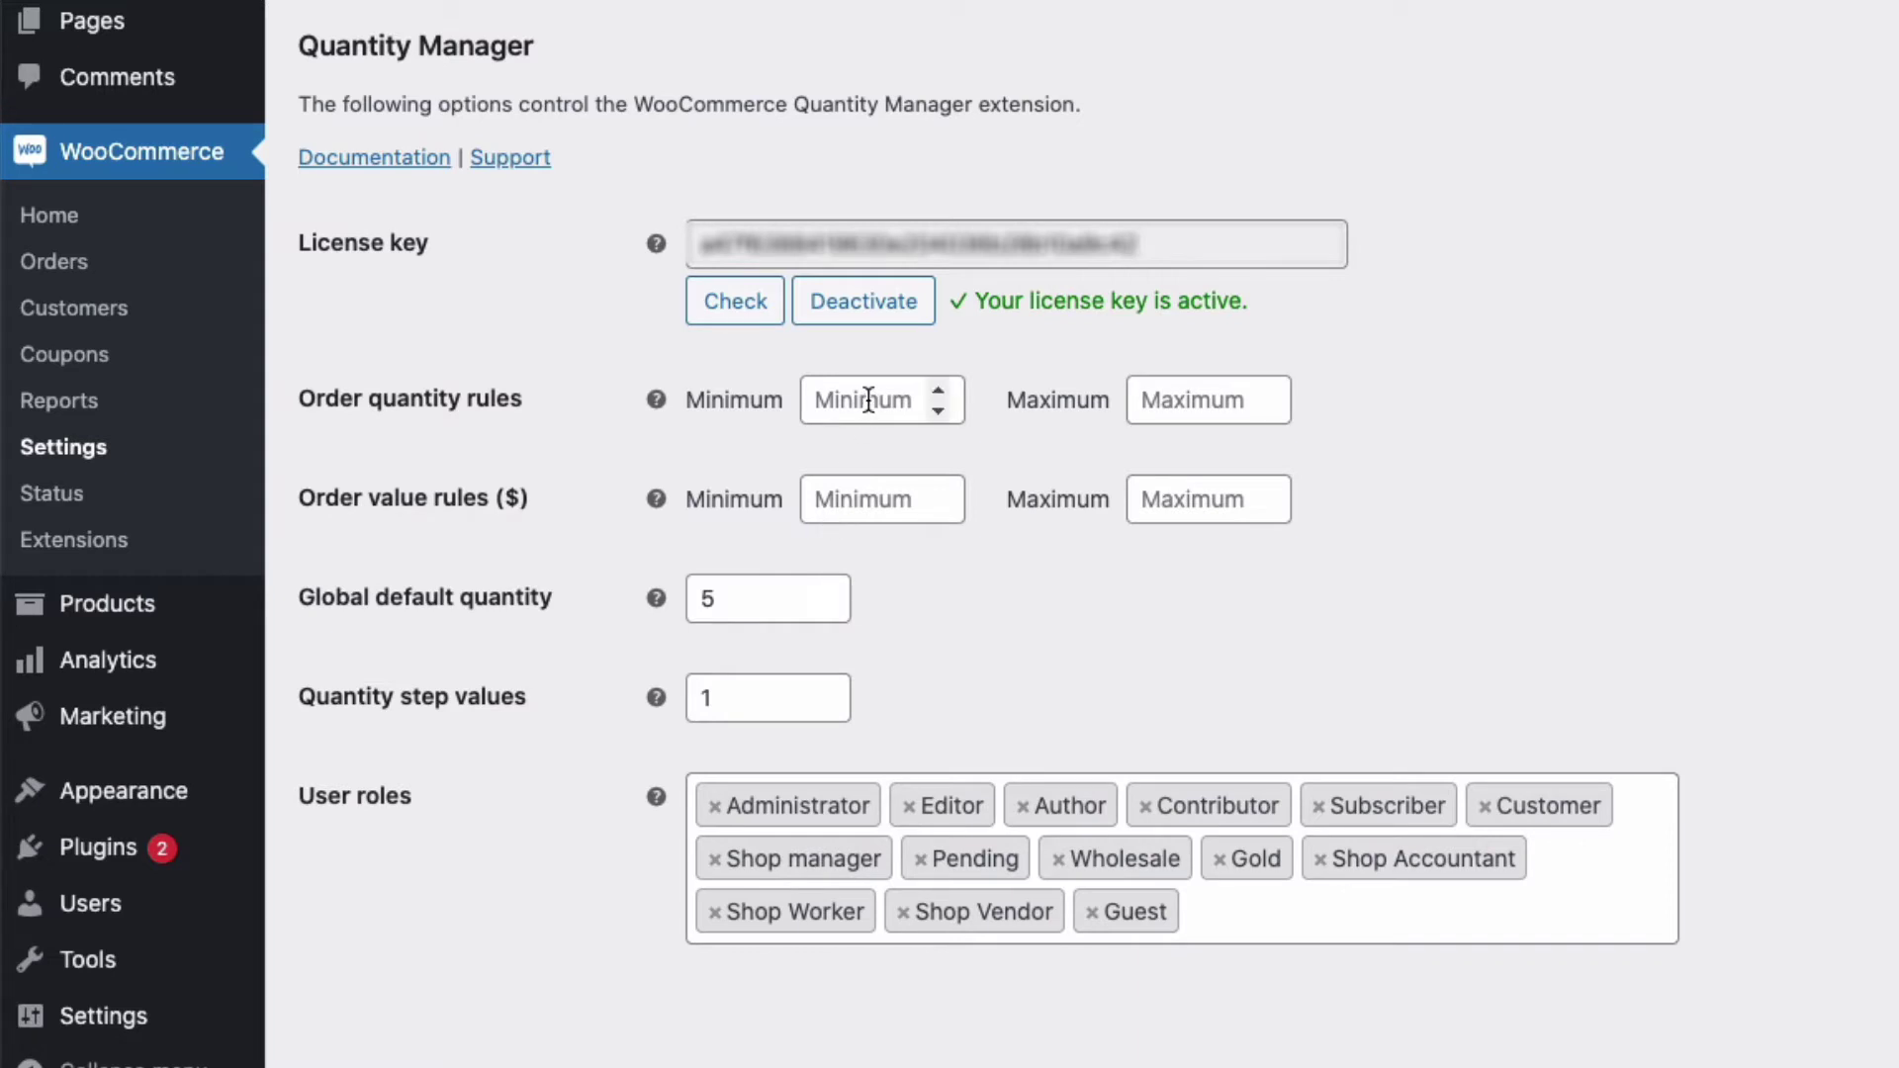
left_click(869, 497)
type("50")
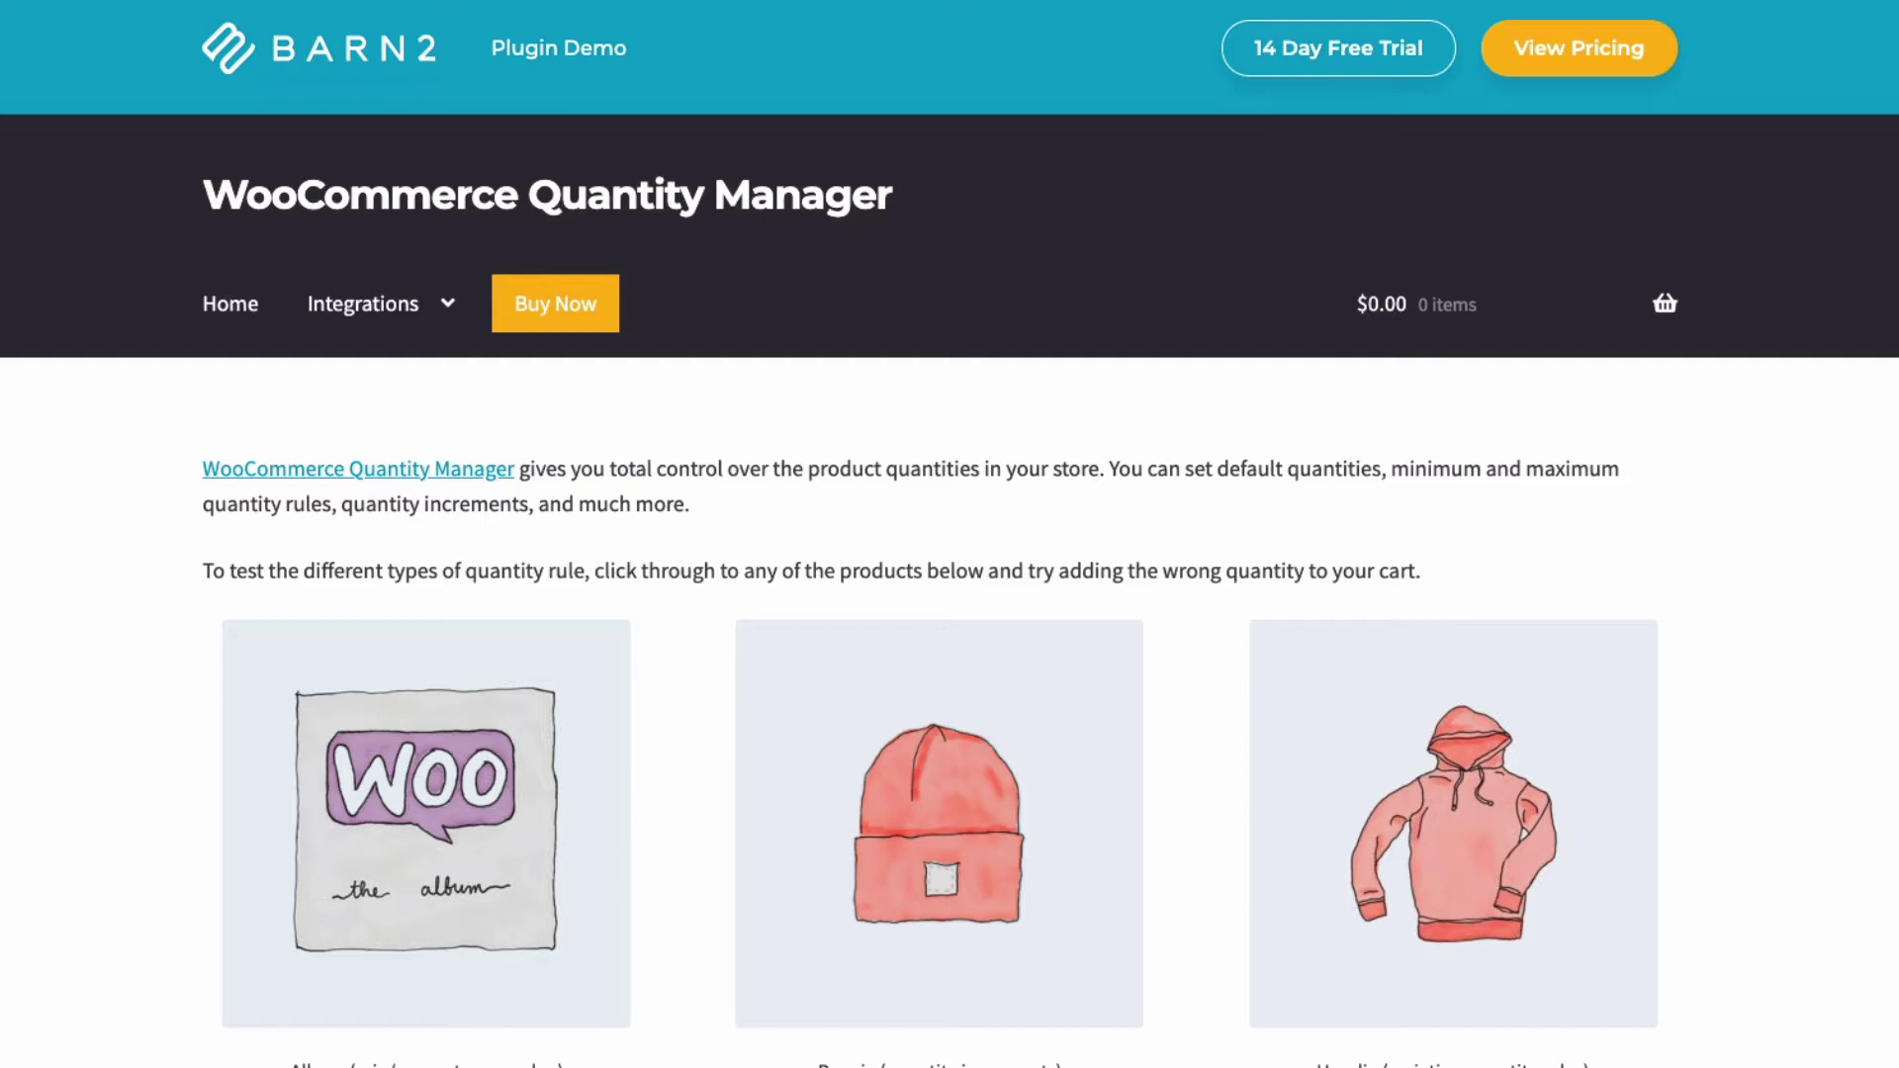
Test Hoodie with Logo's quantity limits: no lower than 3, maximum 15.
scroll(949, 593, "down", 6)
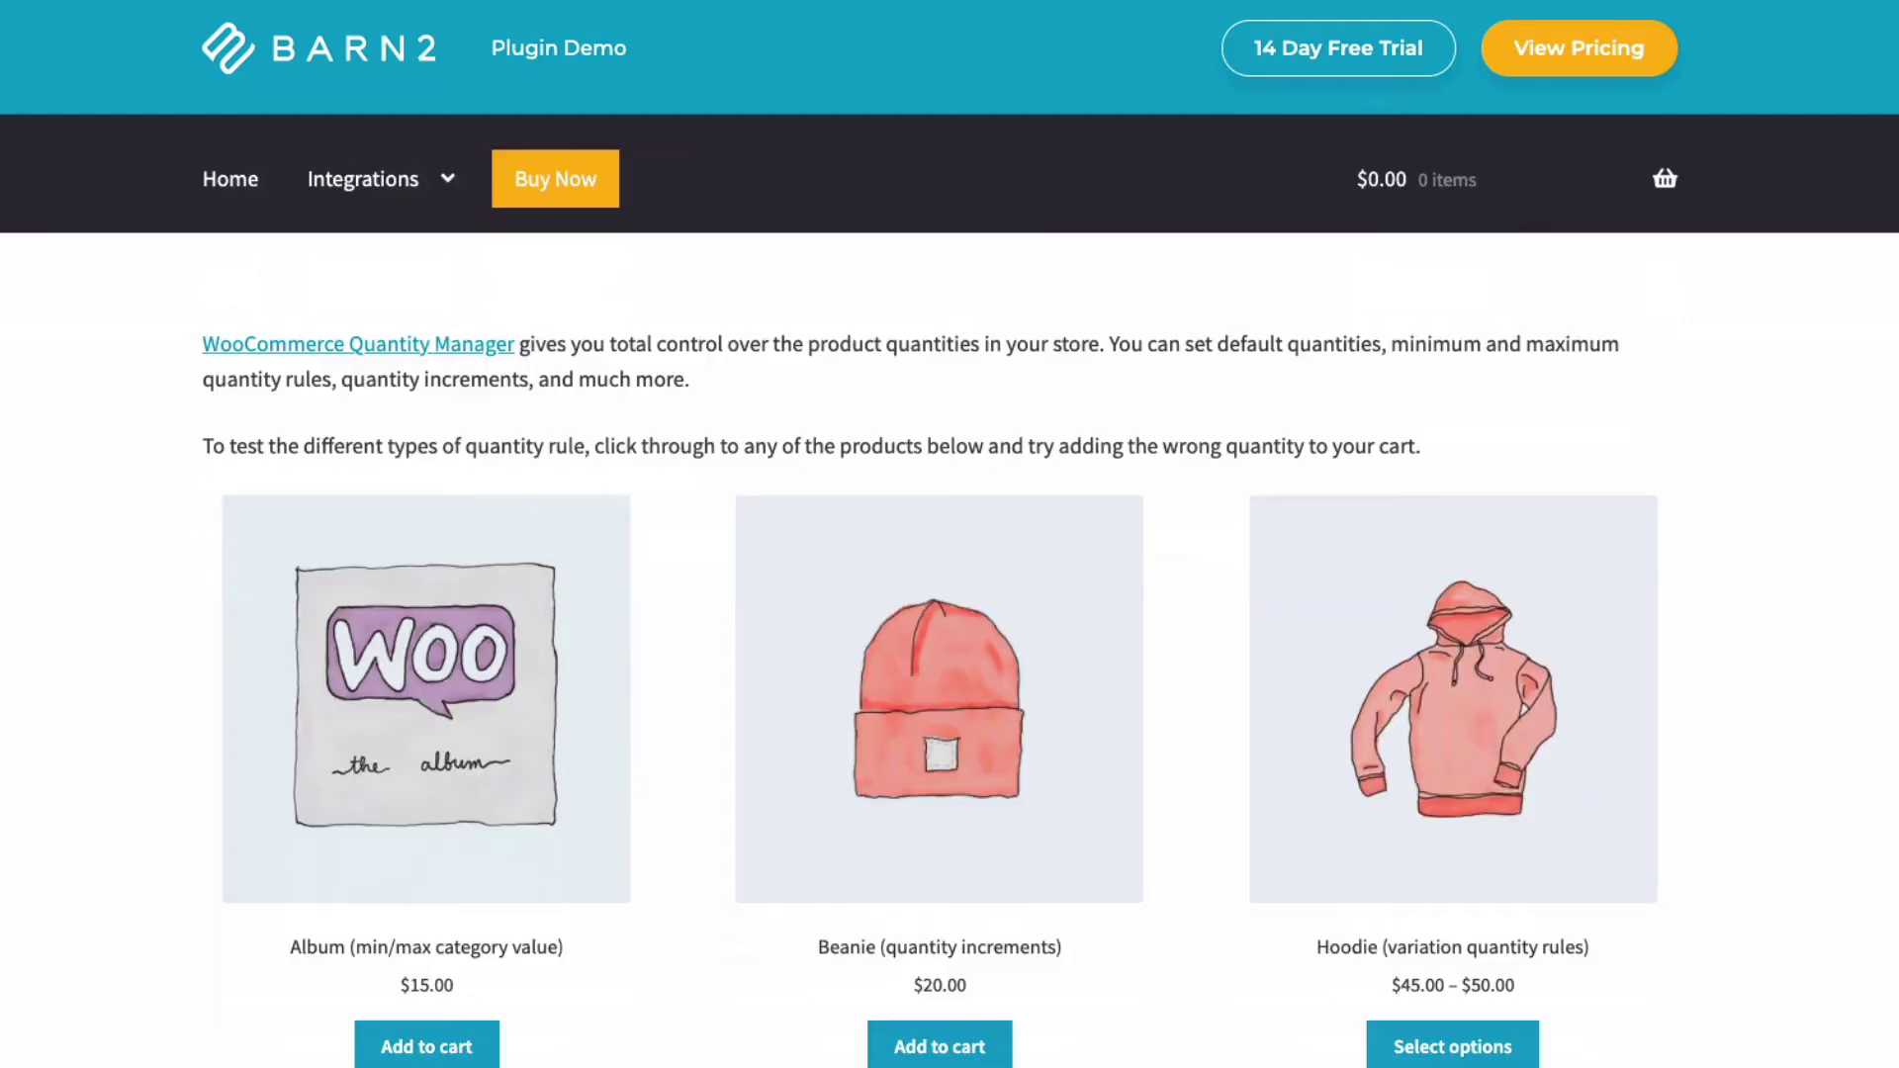
scroll(949, 564, "down", 4)
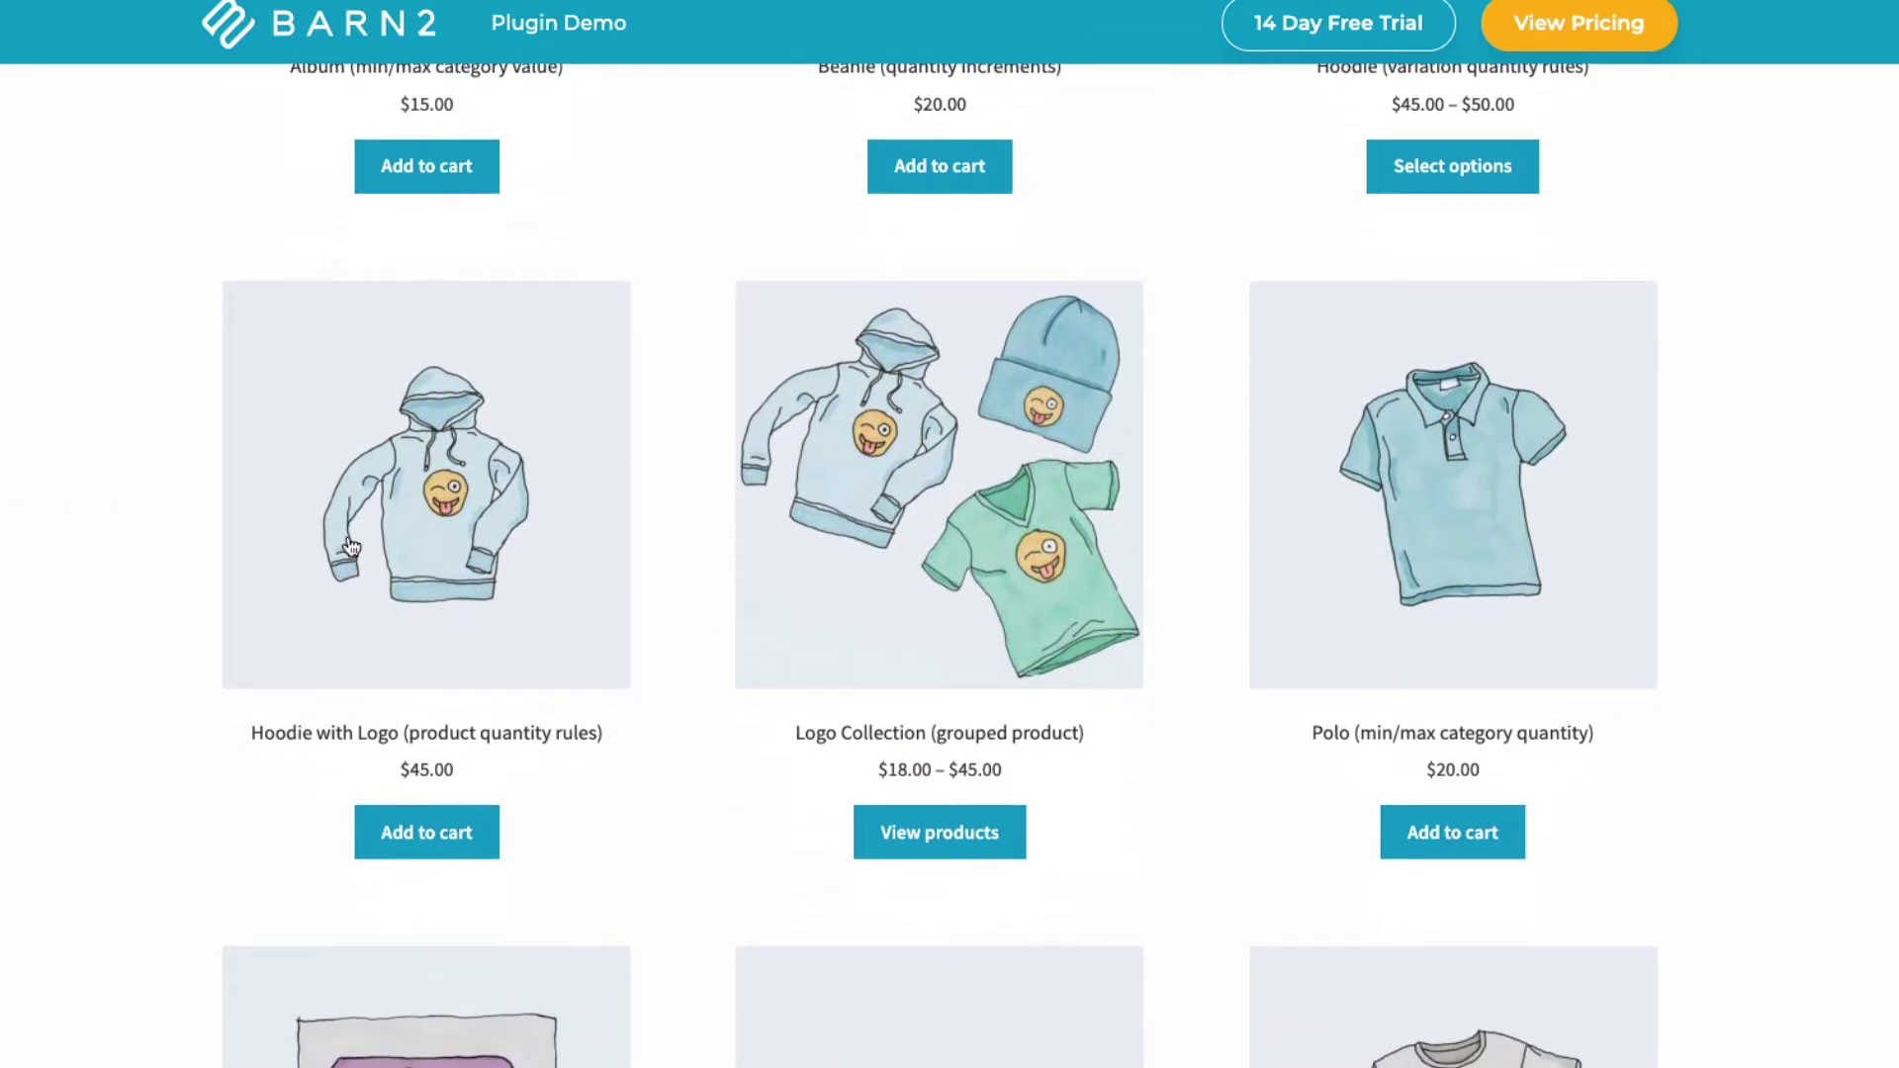
left_click(427, 500)
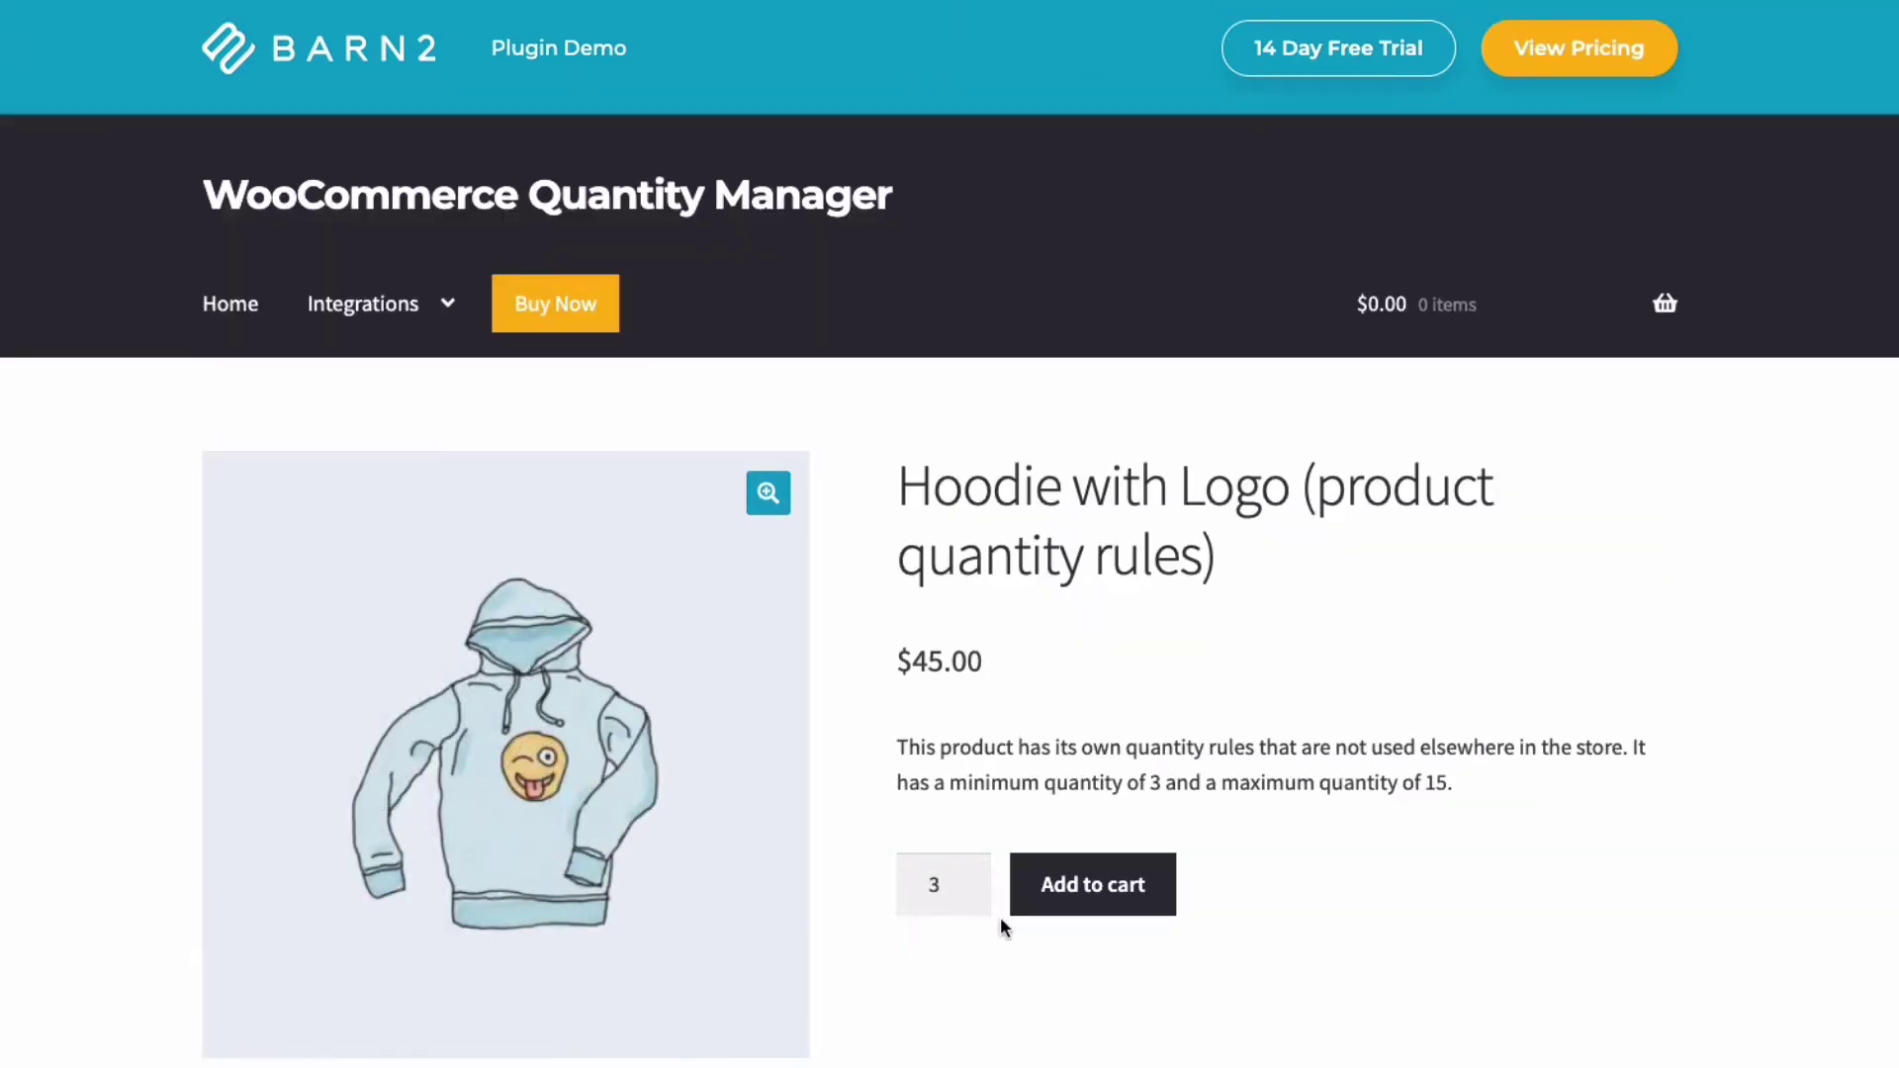
left_click(968, 894)
left_click(968, 894)
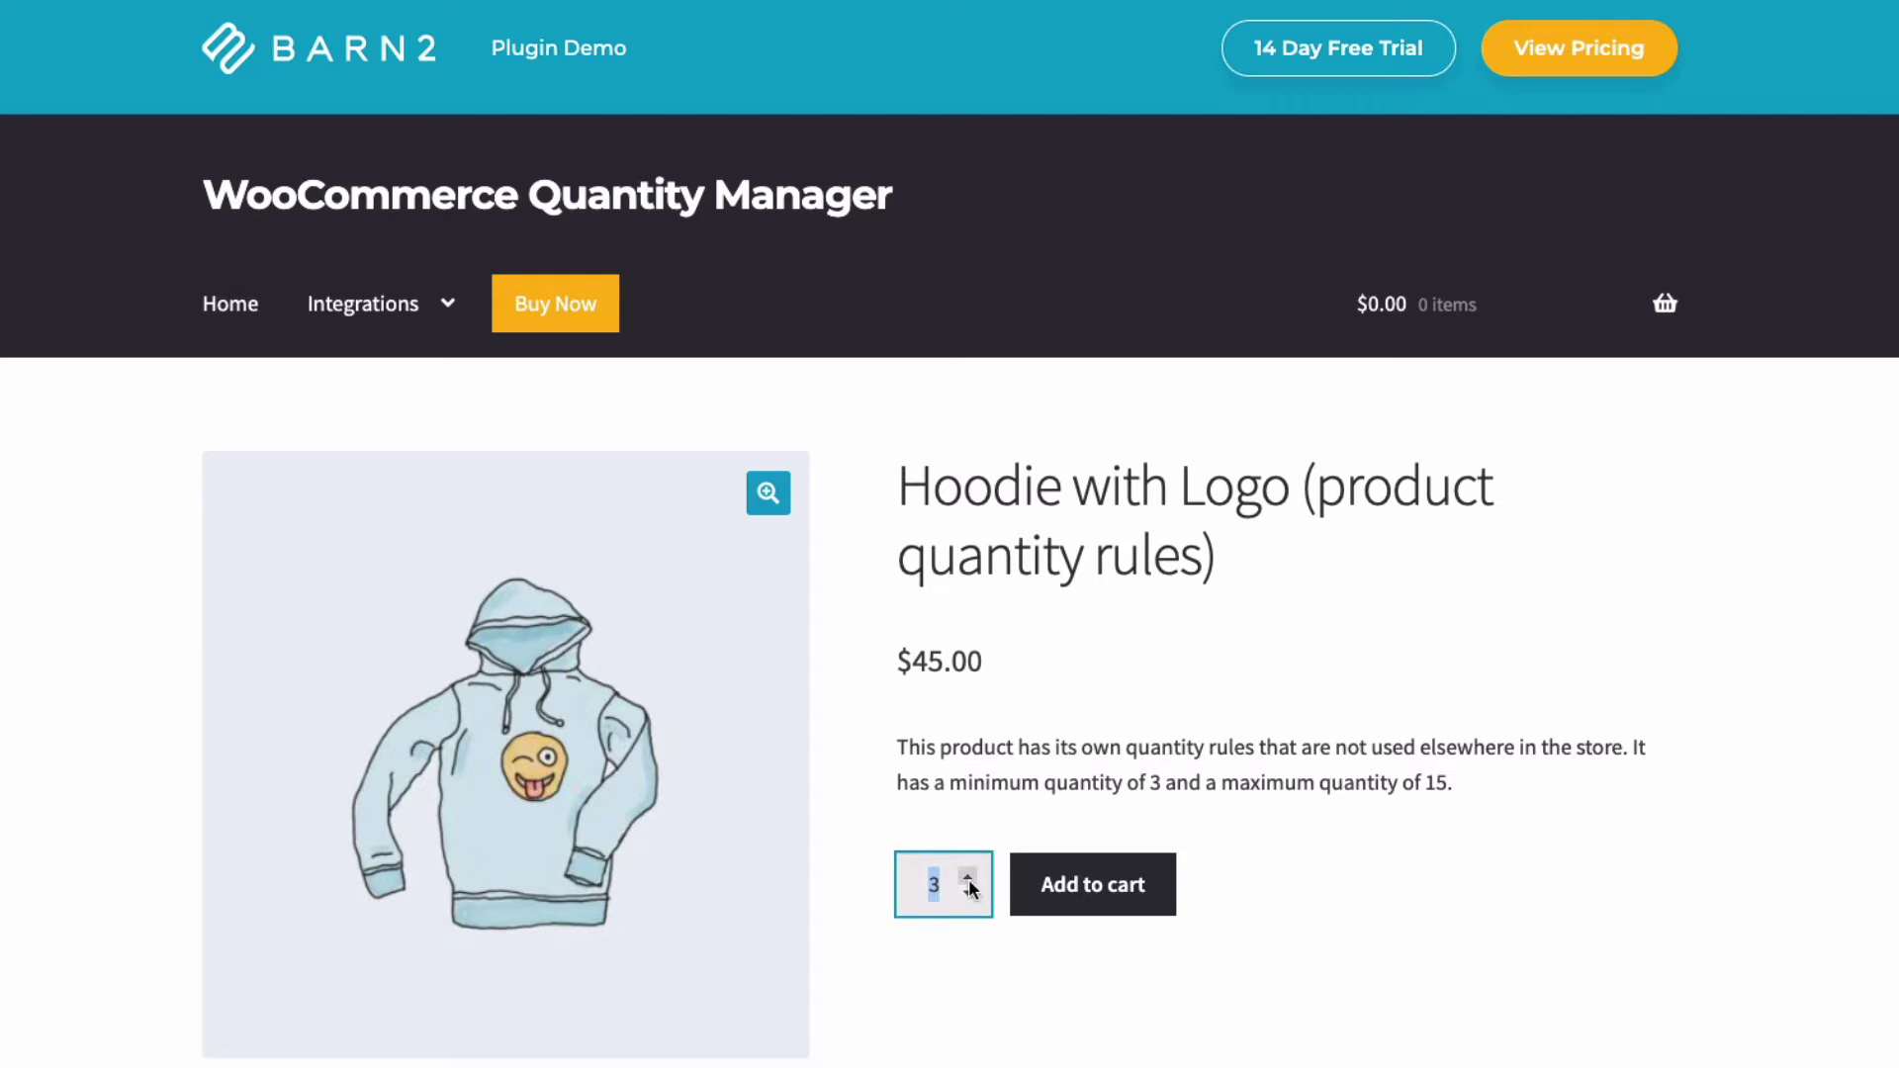
left_click(968, 894)
left_click(968, 879)
left_click(968, 880)
key("alt+Left")
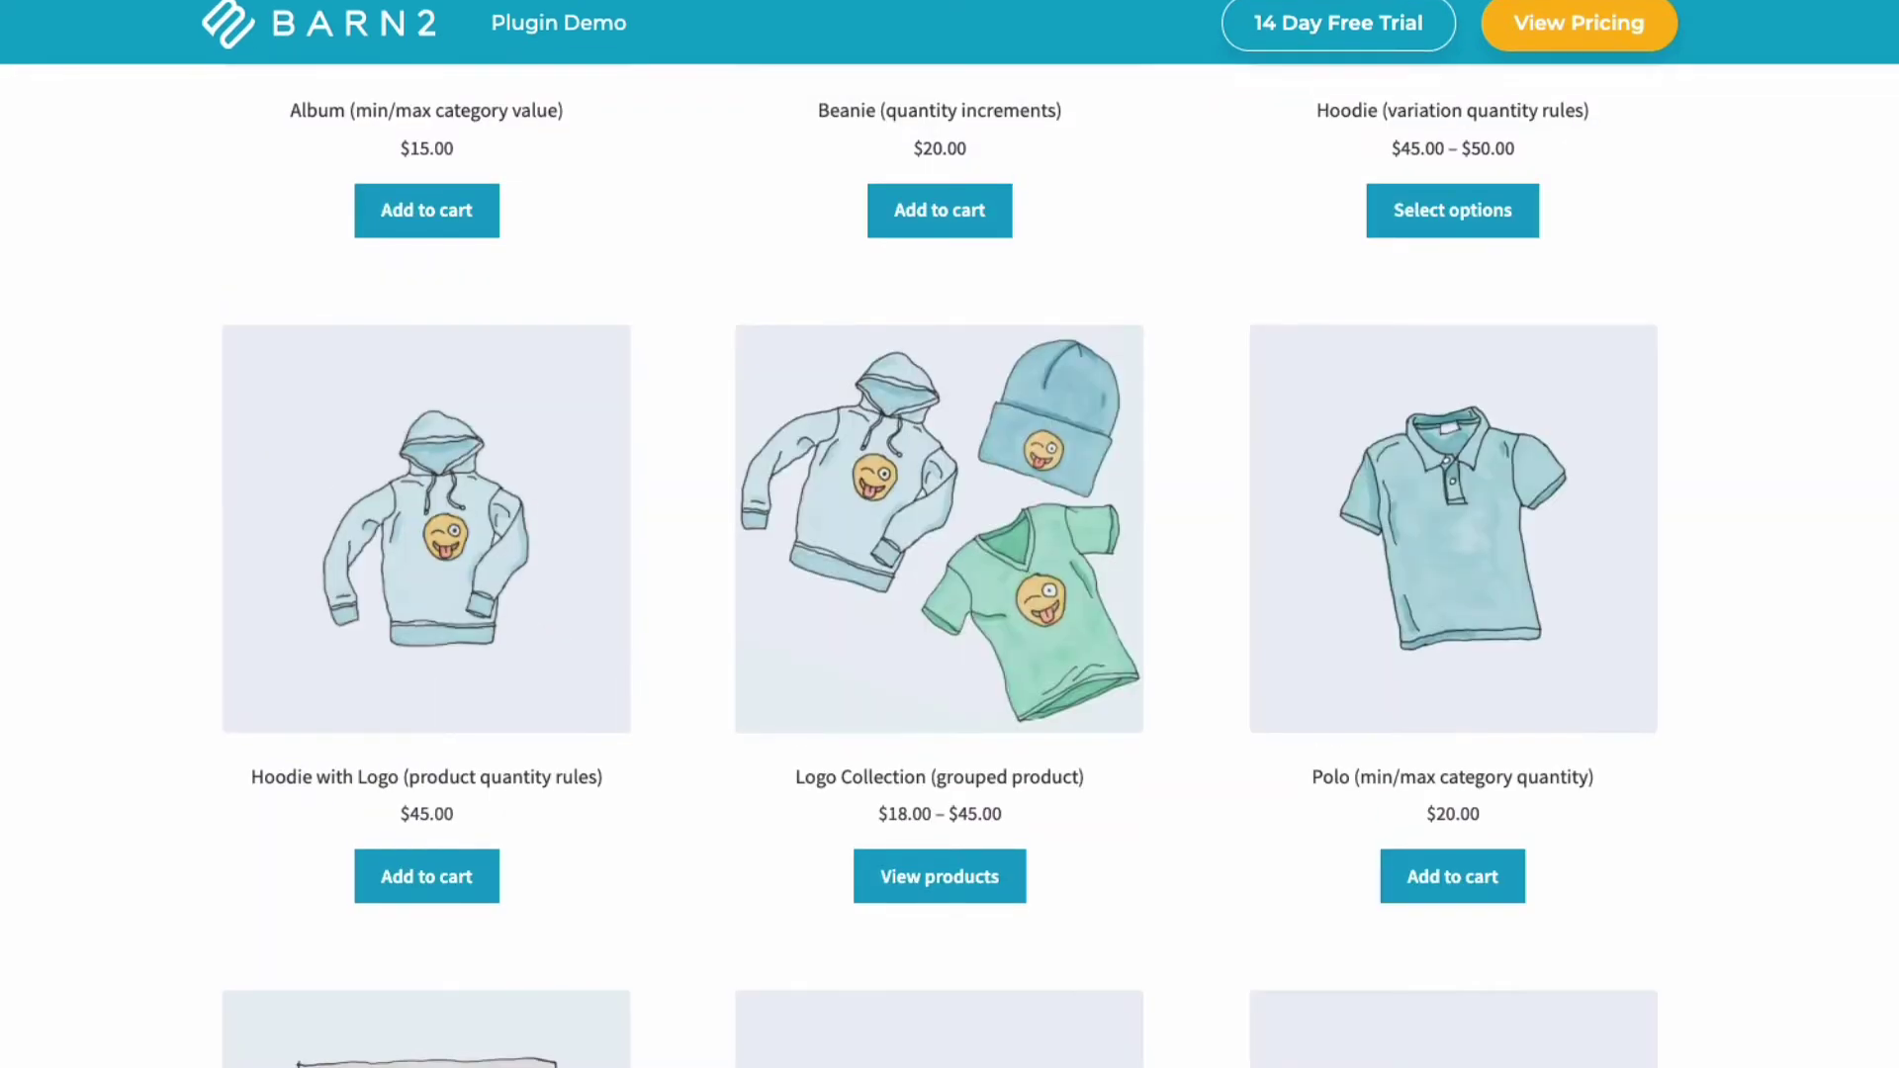
Step the Beanie's quantity in increments of 5 between 1 and 26.
scroll(955, 381, "up", 6)
left_click(957, 536)
left_click(969, 885)
left_click(969, 878)
left_click(969, 879)
left_click(969, 875)
left_click(969, 875)
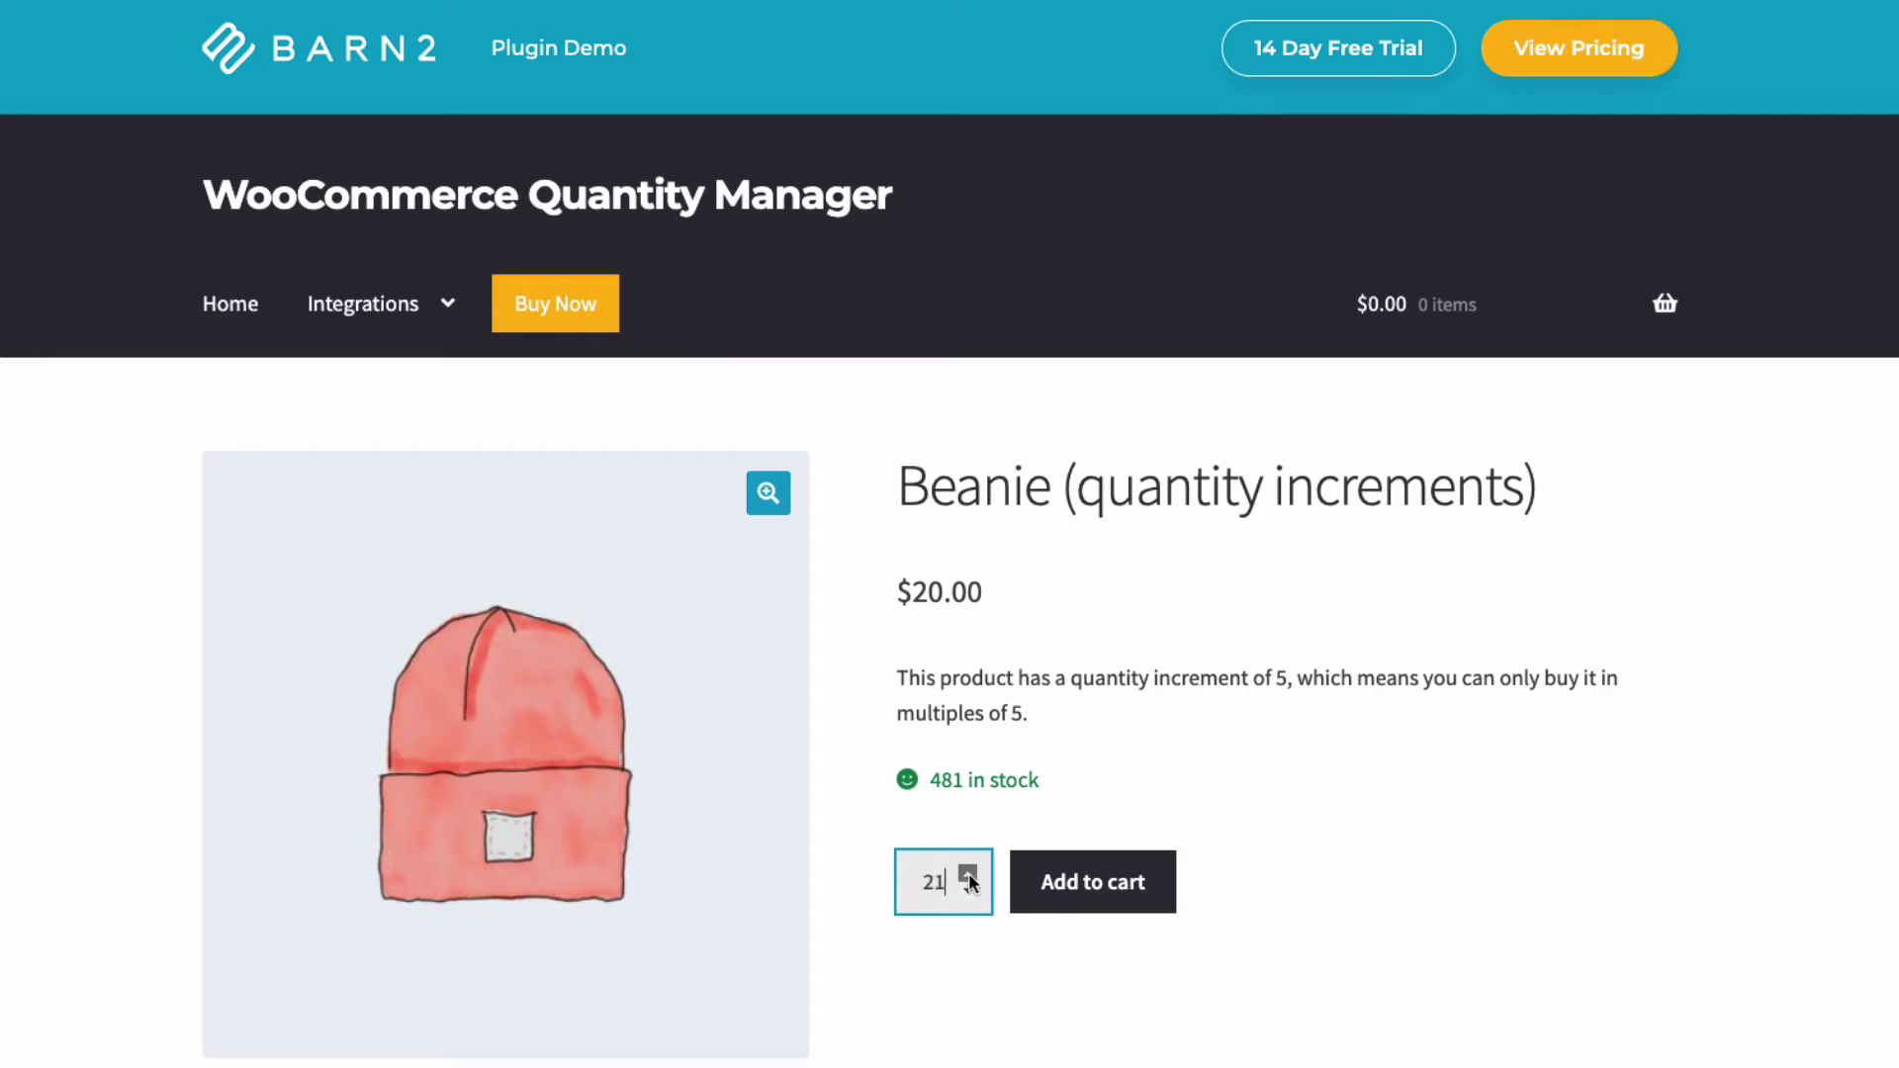
left_click(970, 875)
left_click(969, 888)
left_click(970, 875)
left_click(970, 892)
left_click(969, 892)
left_click(969, 892)
left_click(969, 892)
left_click(969, 892)
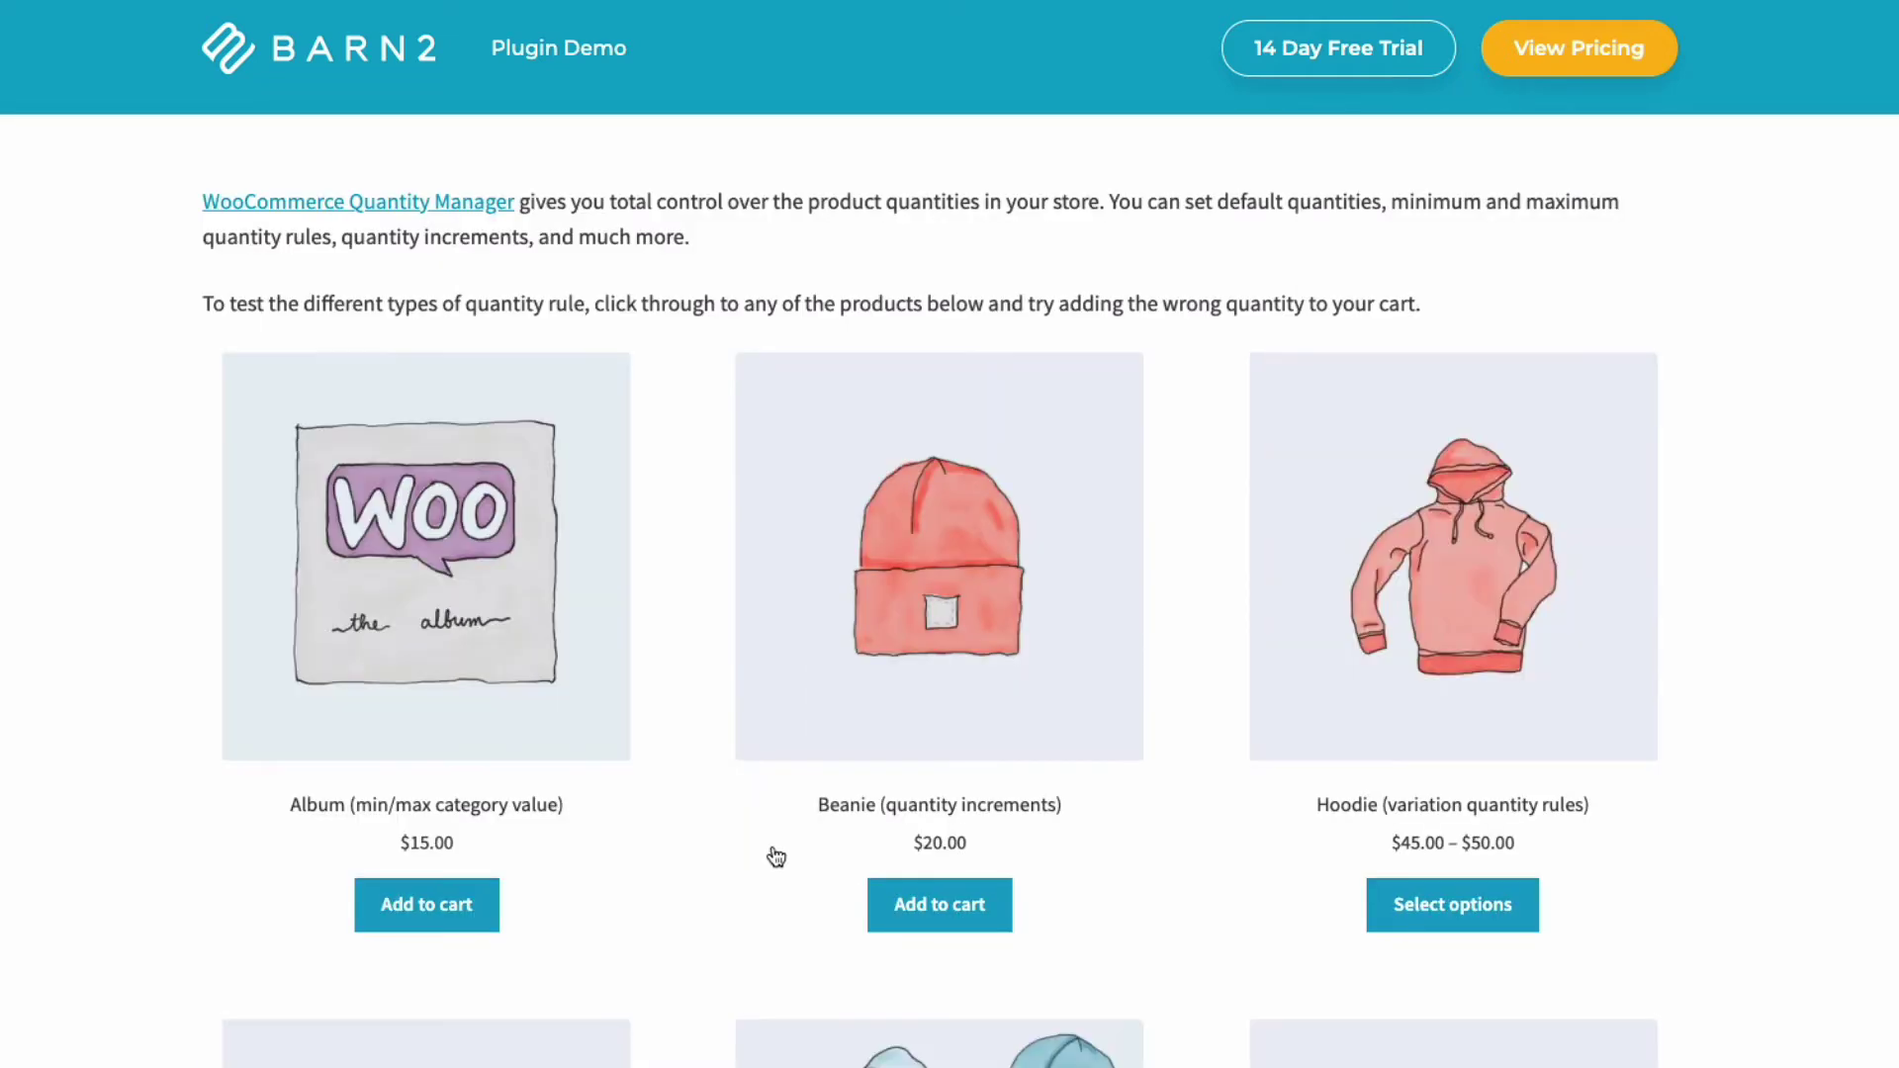
Open the Sunglasses product and adjust its quantity up to 3, then down to 1.
scroll(771, 856, "down", 8)
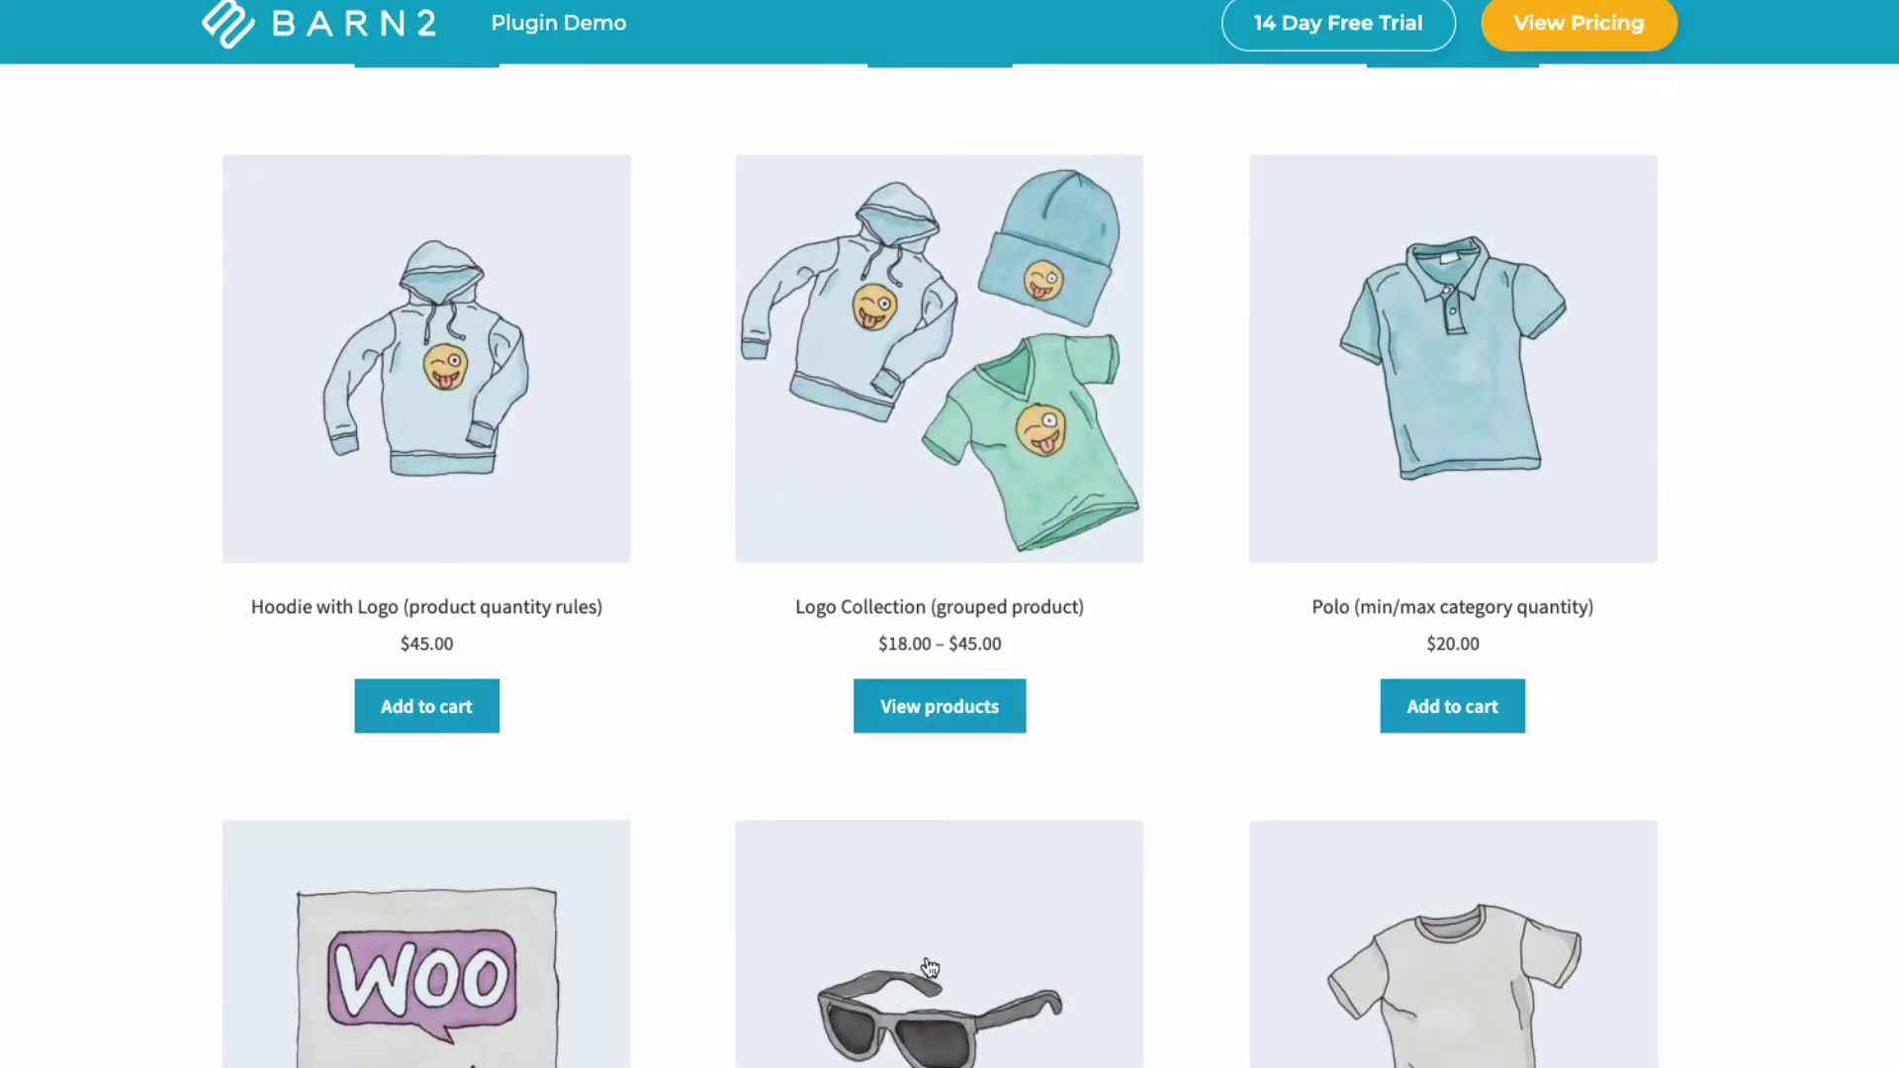
left_click(966, 975)
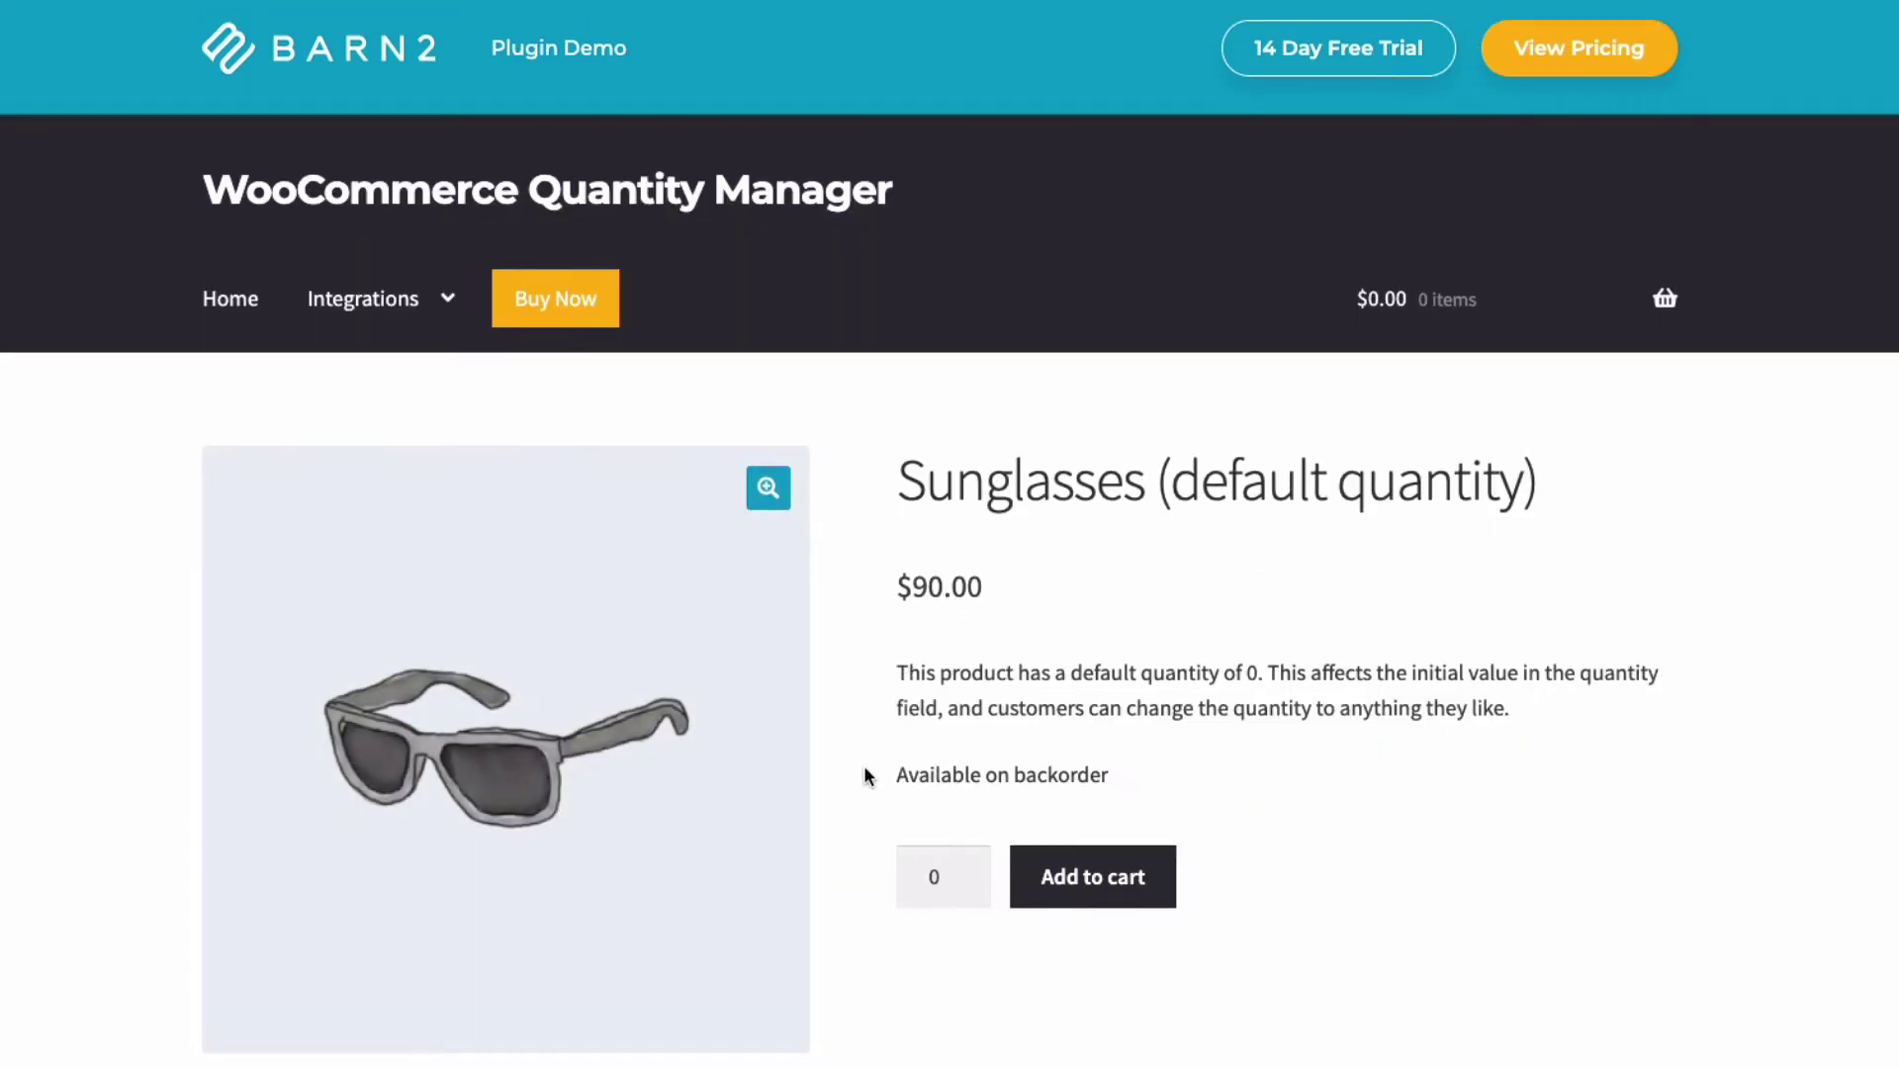
left_click(967, 868)
left_click(968, 869)
left_click(967, 869)
left_click(971, 888)
left_click(971, 888)
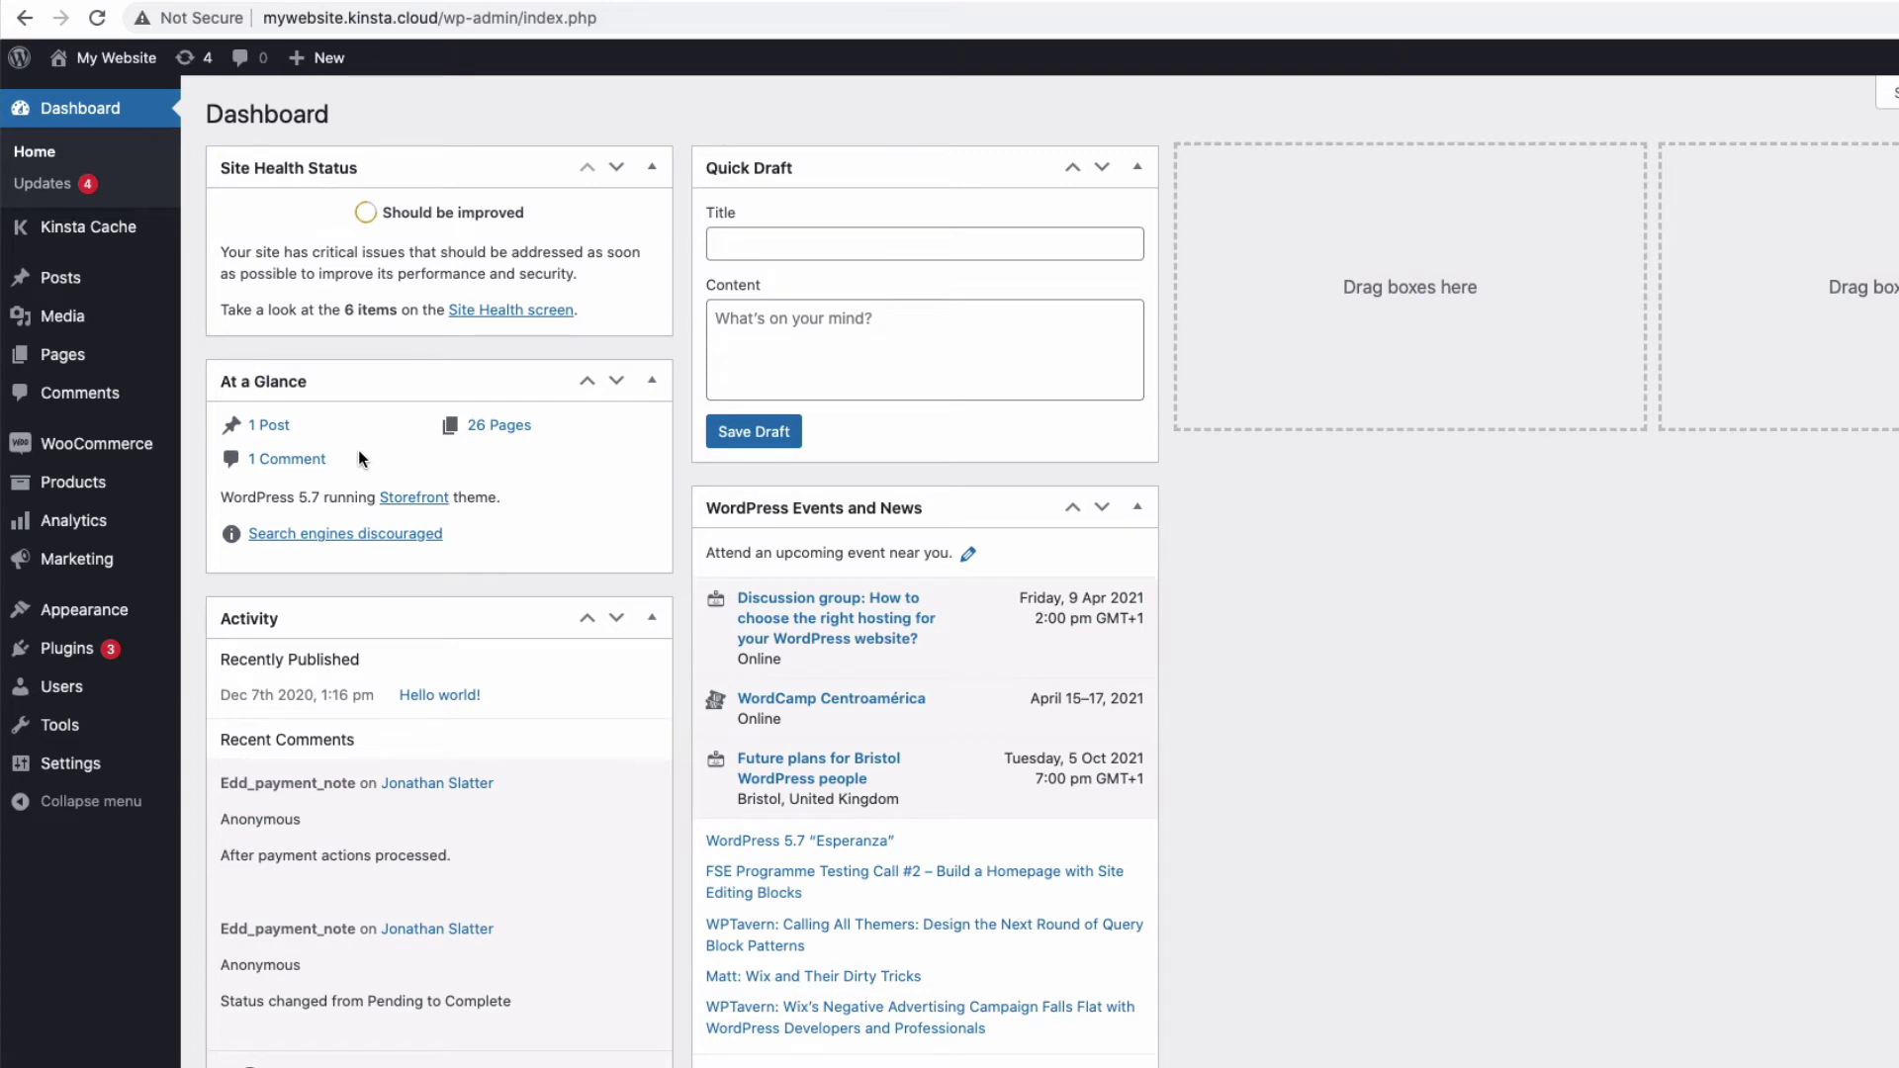
Visit the Upload Plugin page, then open Quantity Manager settings from Installed Plugins.
mouse_move(71, 655)
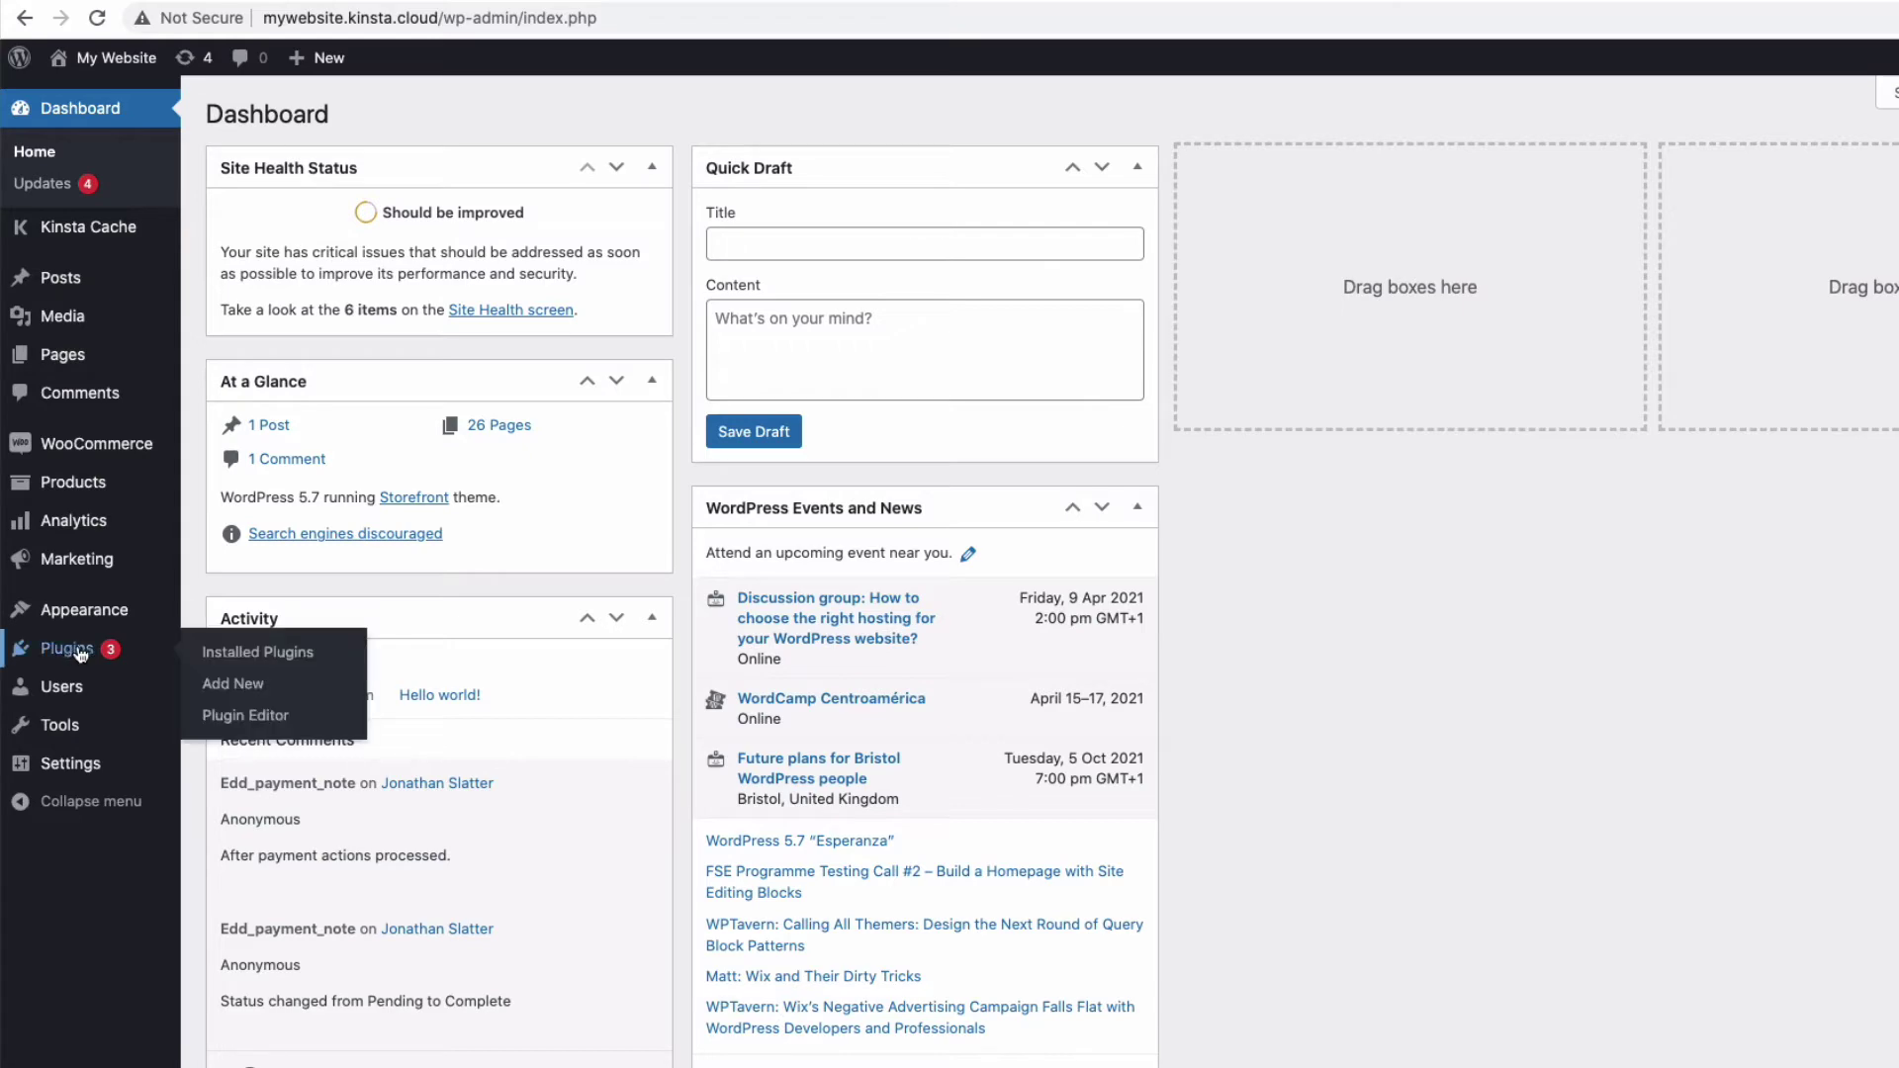
left_click(227, 689)
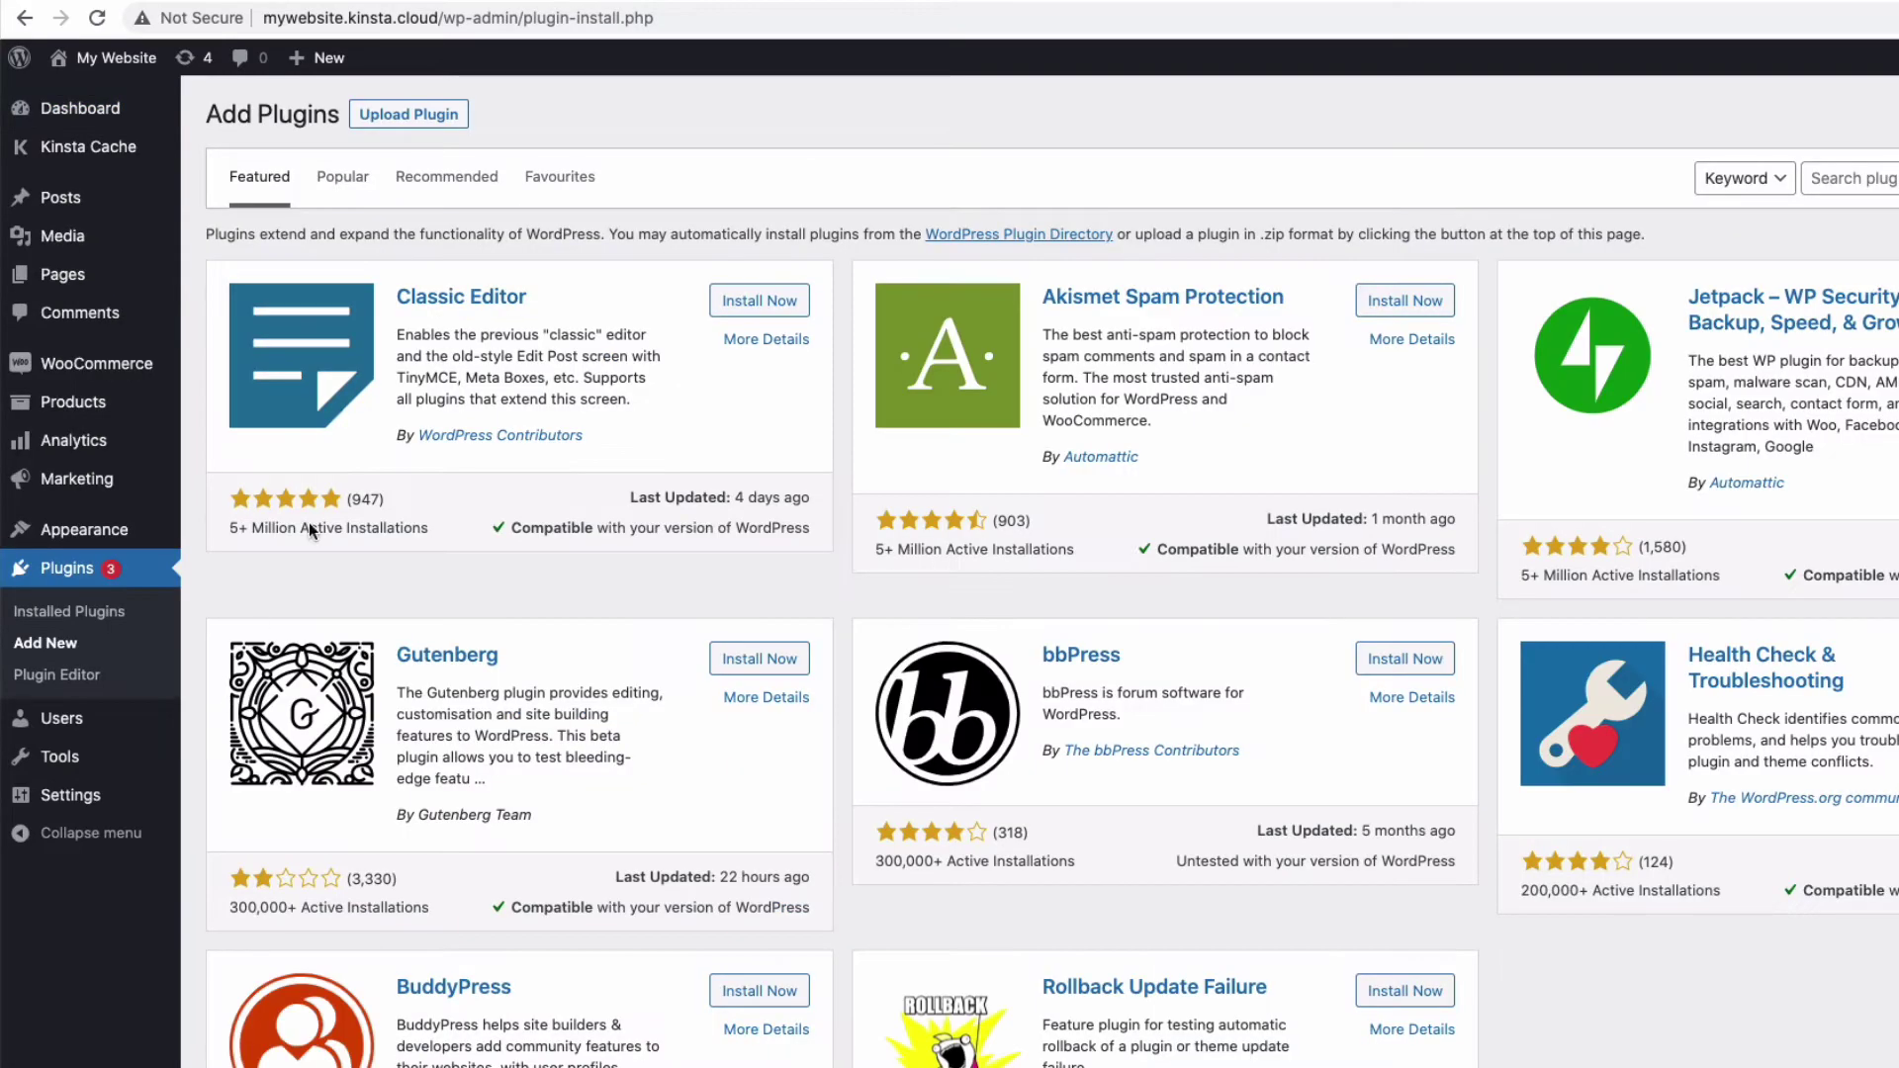
left_click(435, 116)
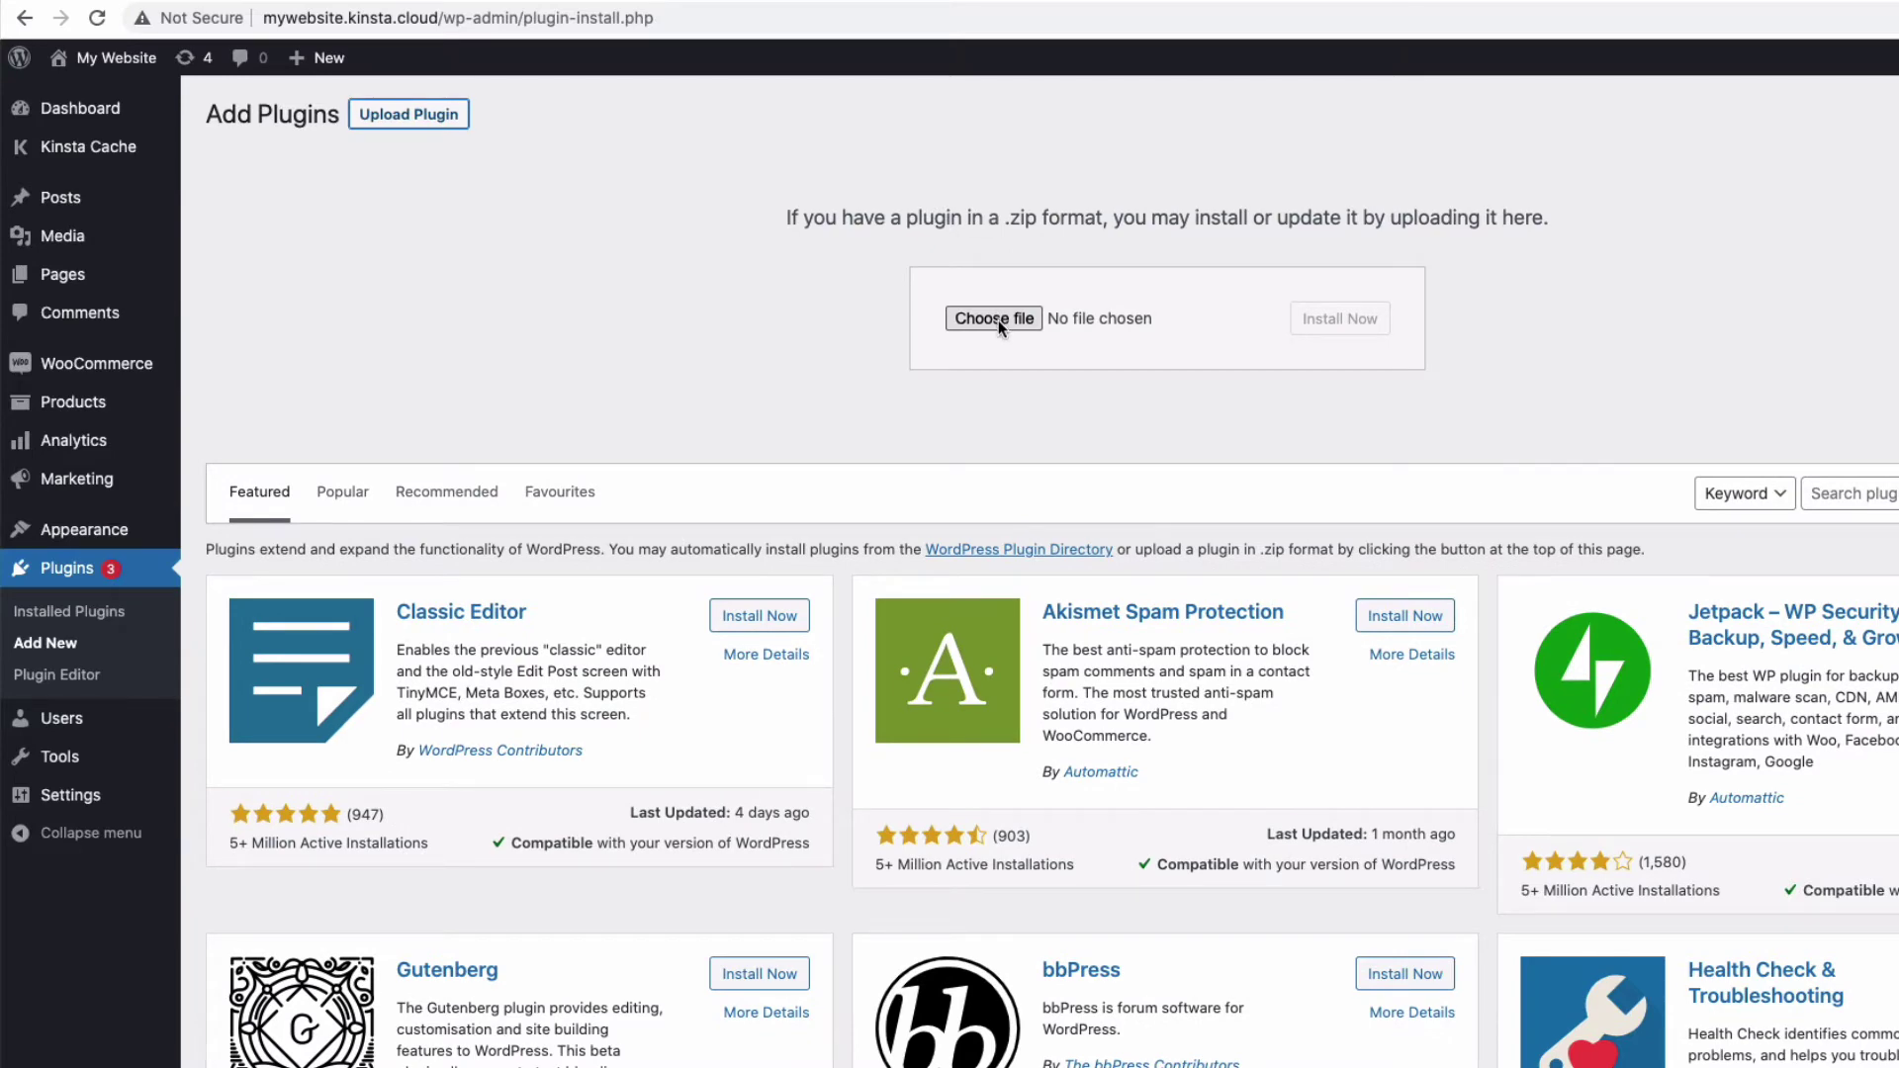
left_click(79, 570)
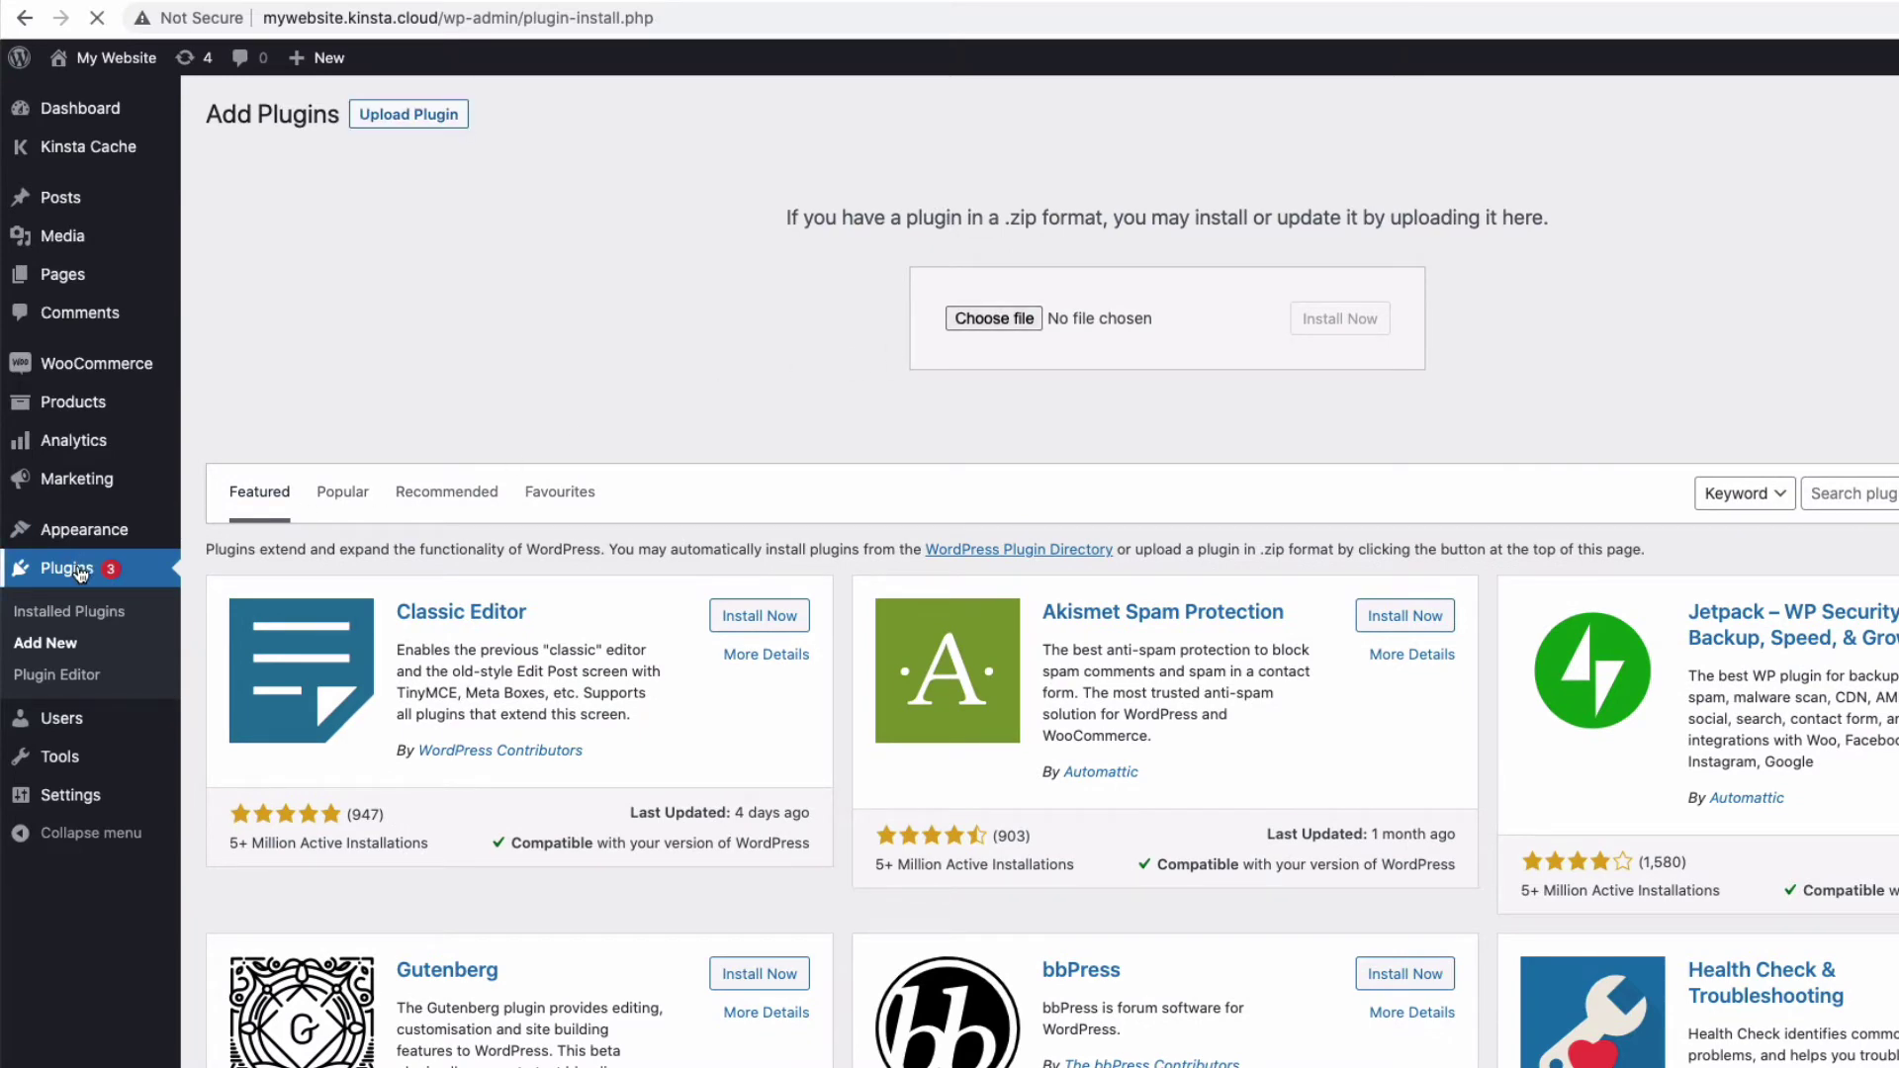
scroll(287, 549, "down", 6)
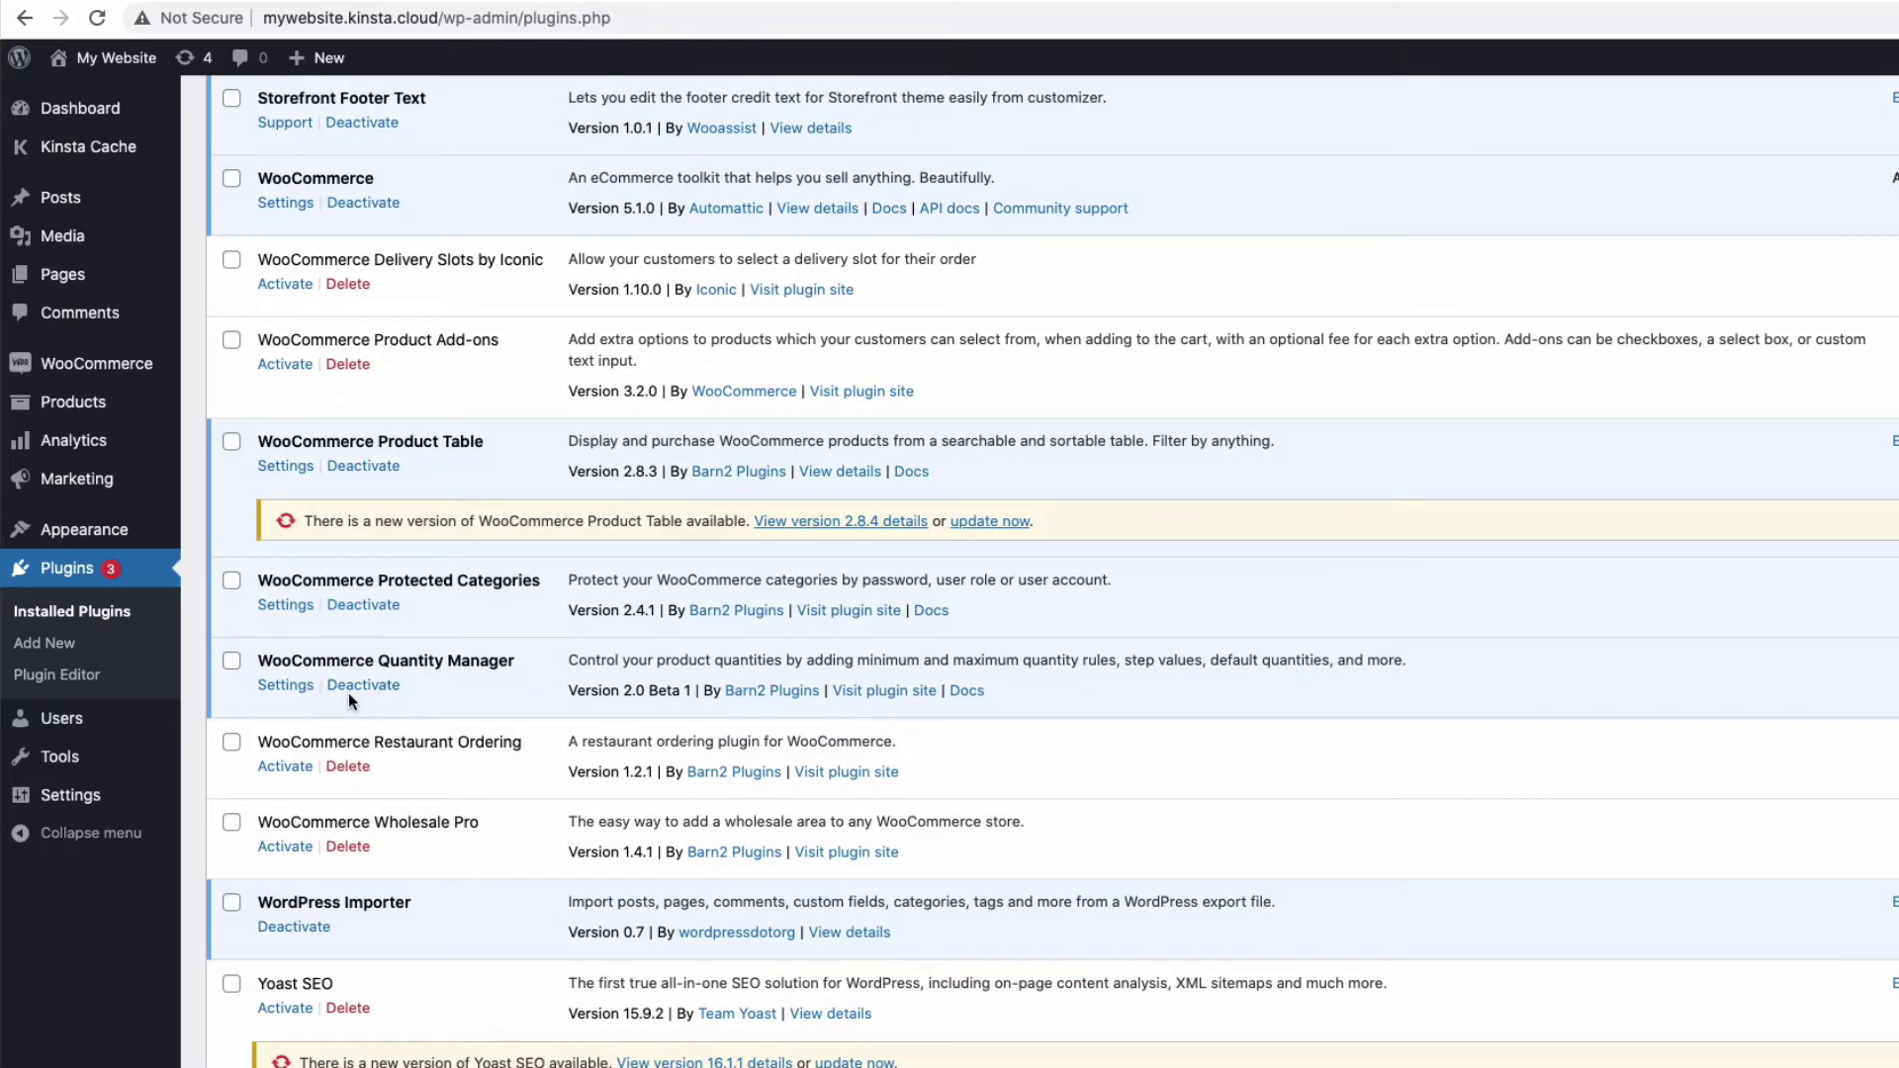
left_click(297, 687)
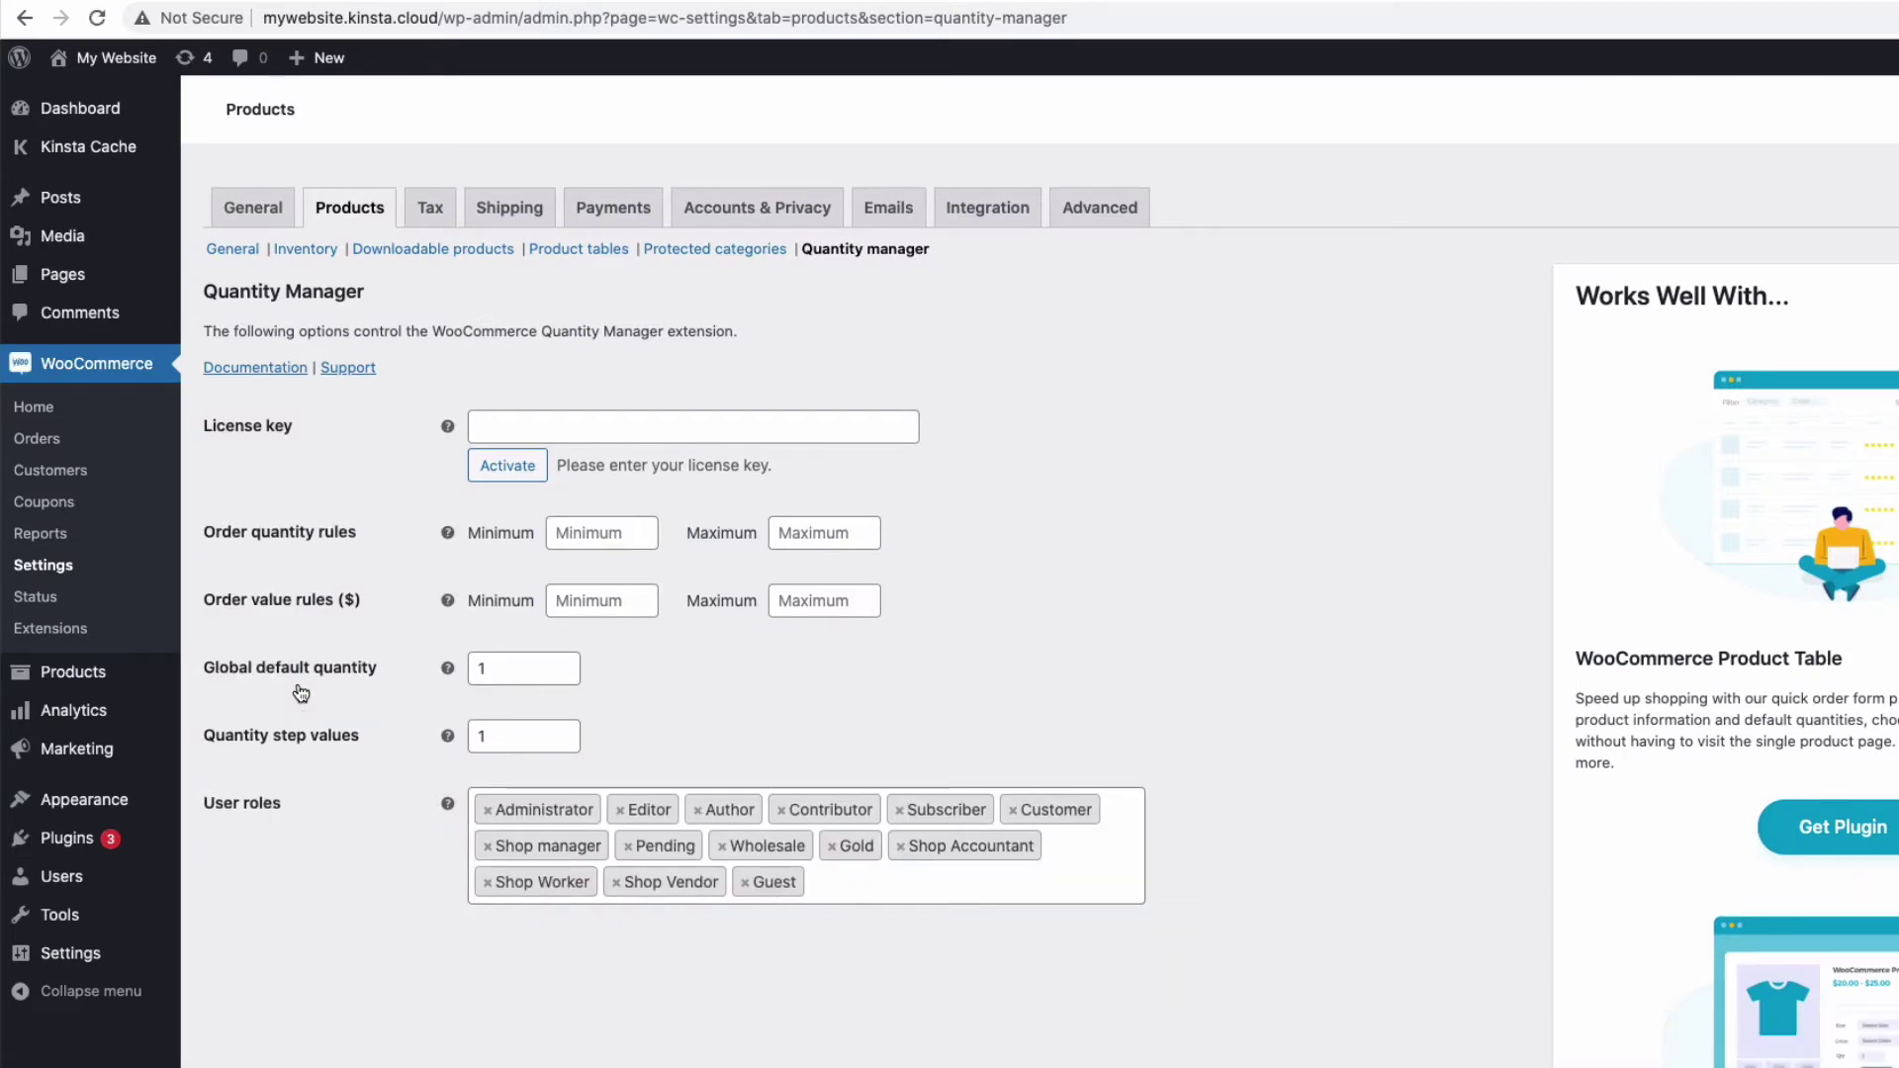
Paste the license key and activate the Quantity Manager license.
left_click(495, 426)
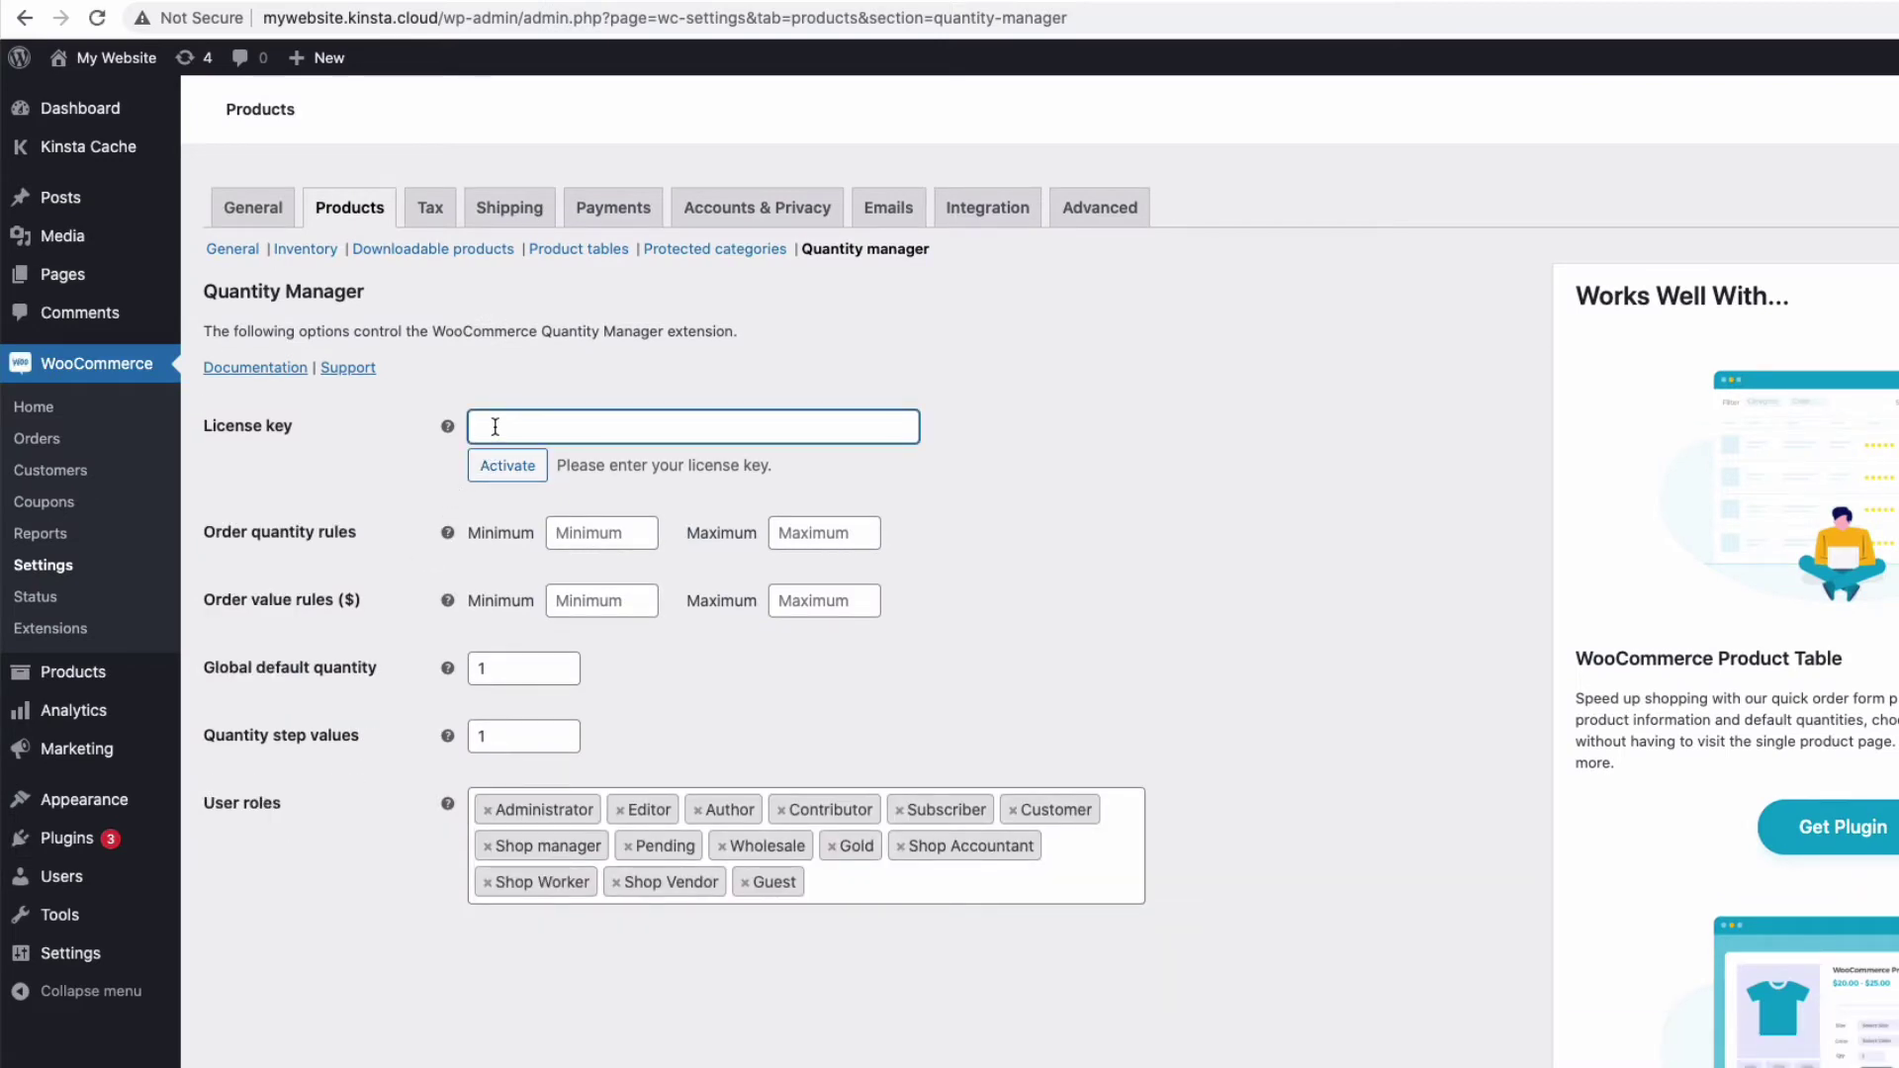
key("super+v")
left_click(532, 467)
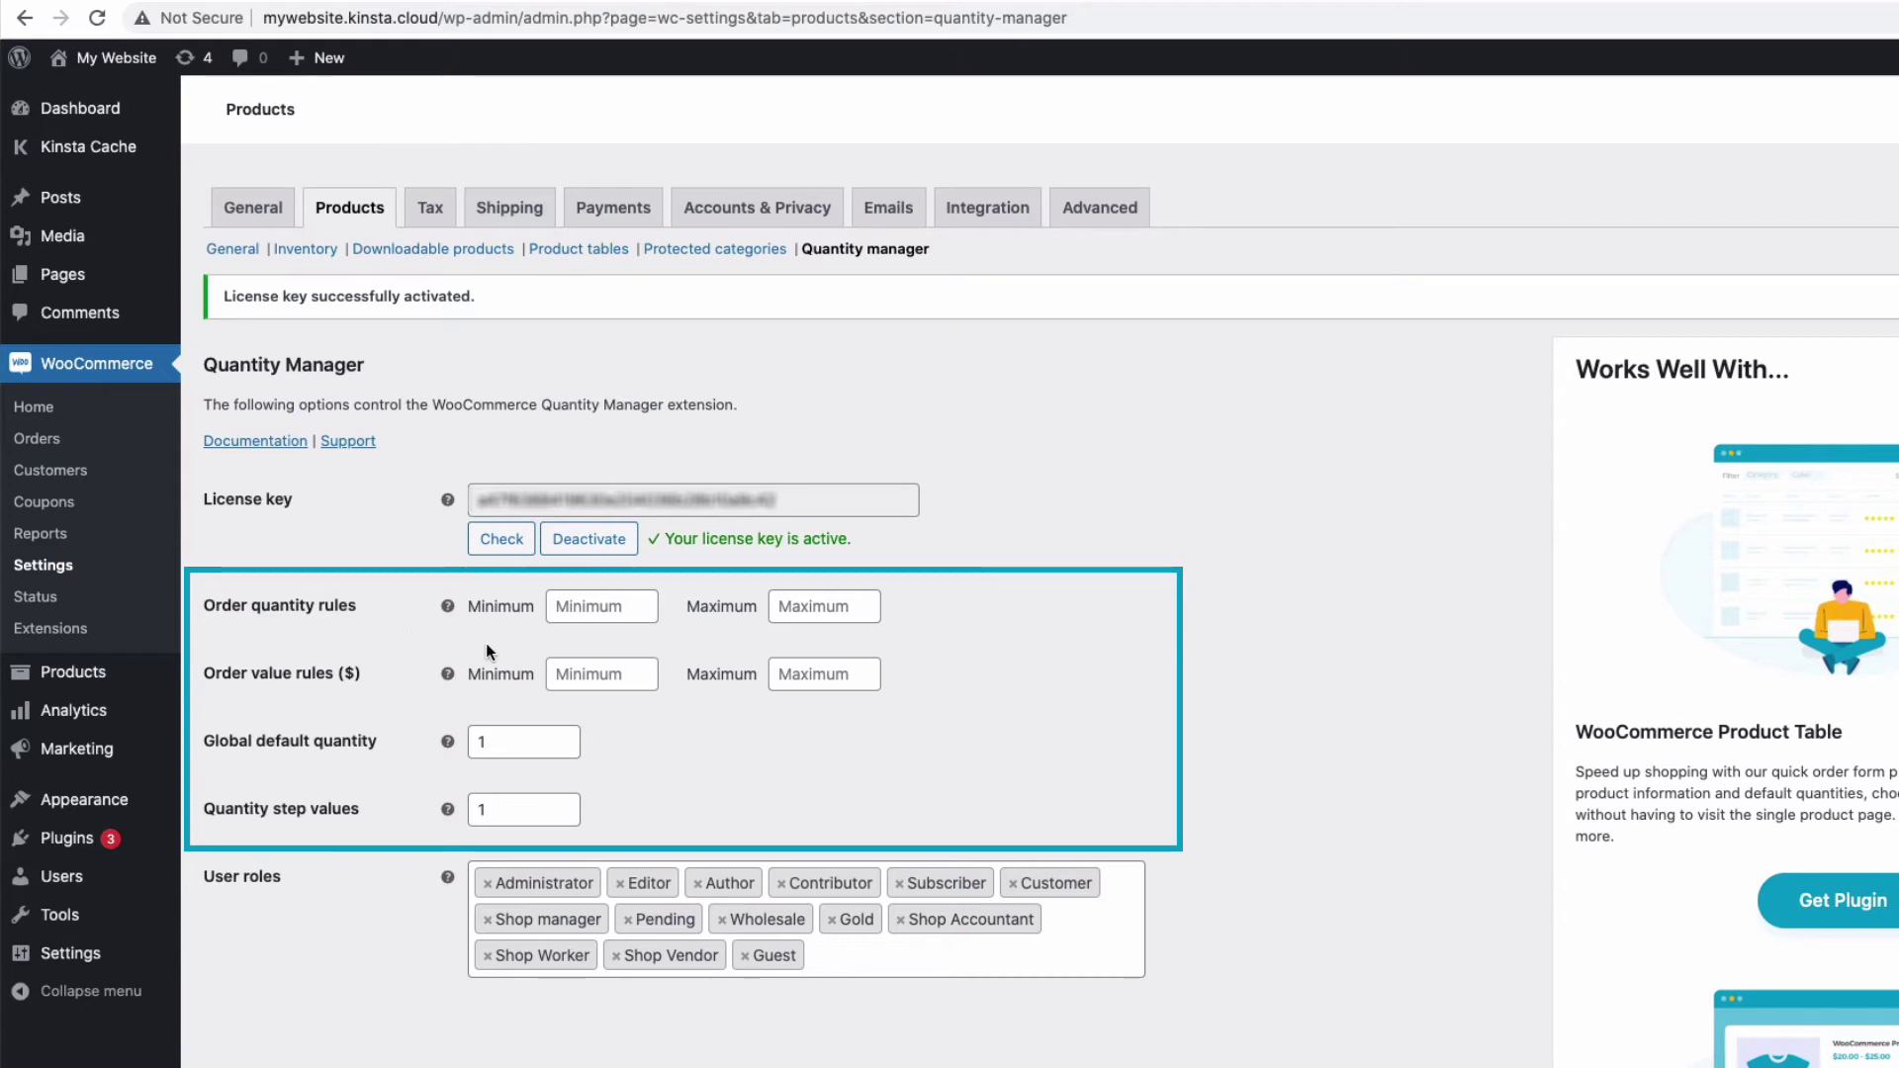
Enter order value rules of $50 minimum and $100 maximum.
left_click(578, 674)
type("50")
left_click(826, 672)
type("100")
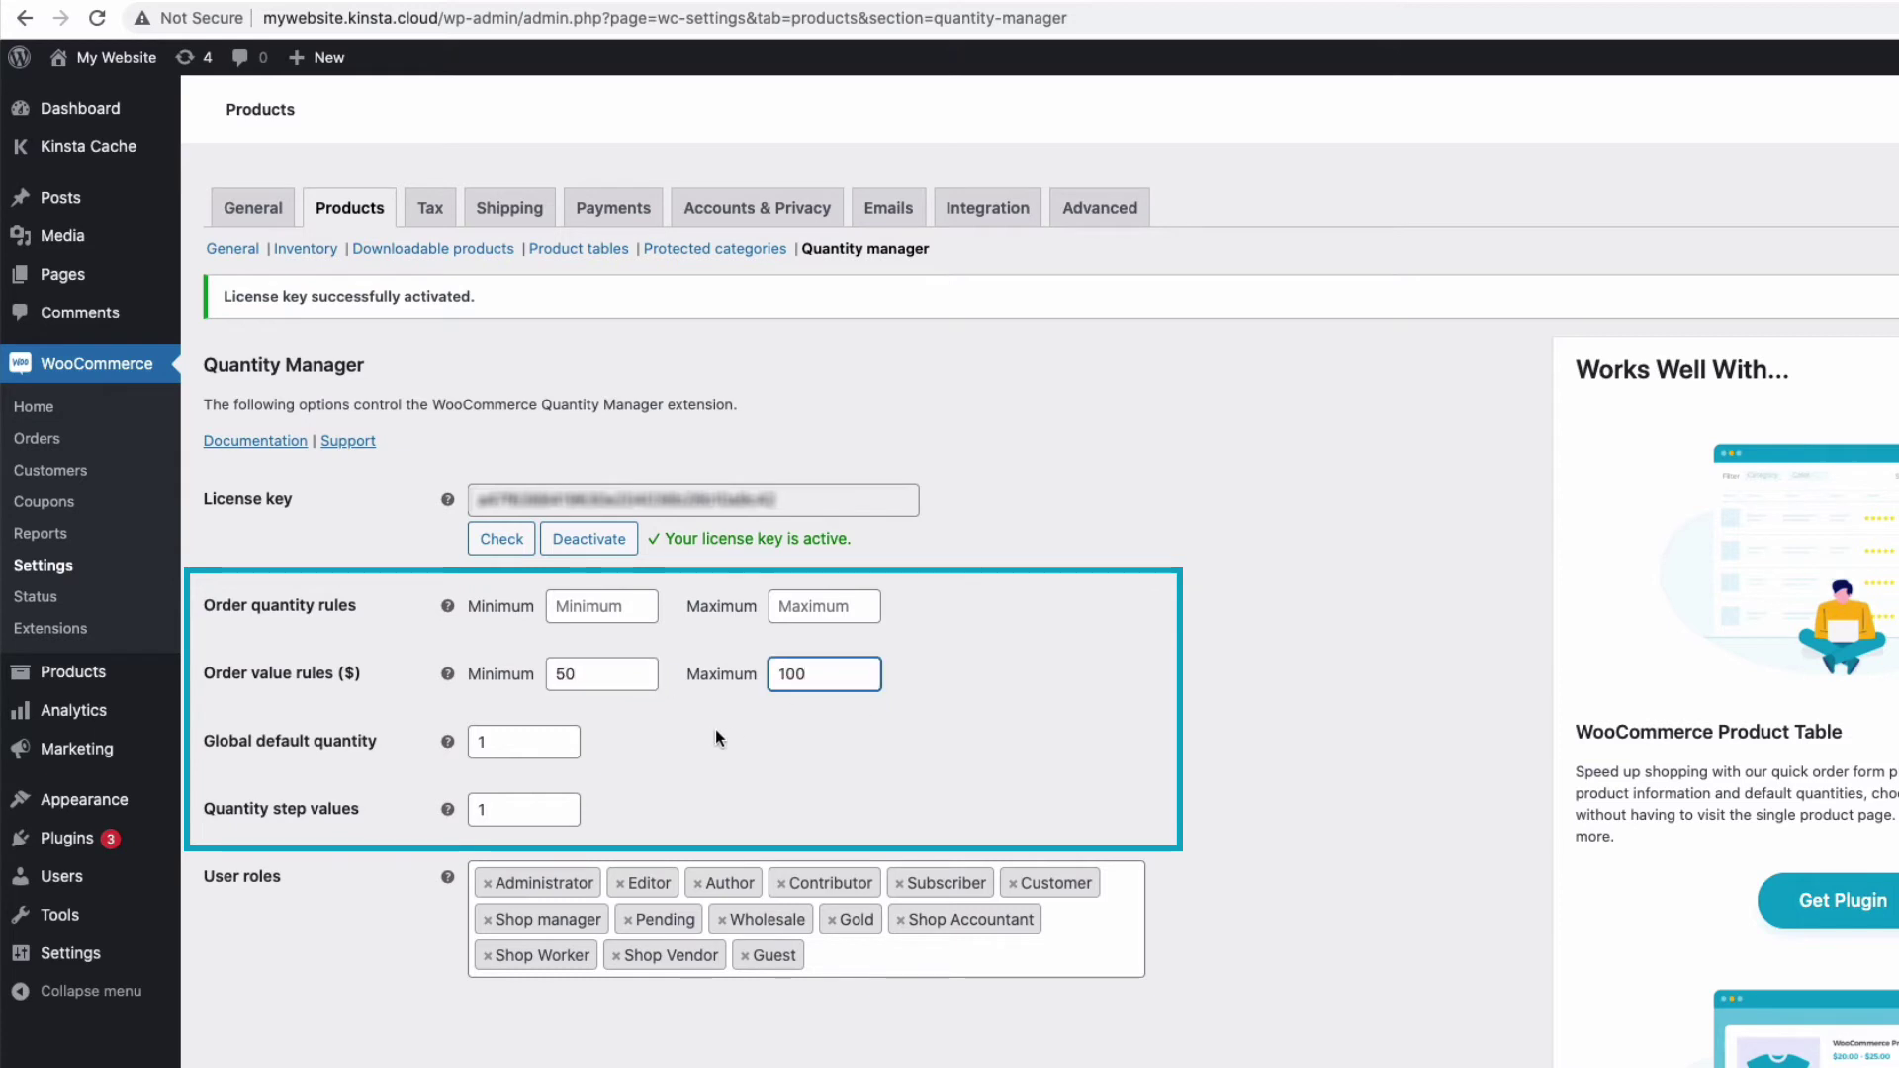
left_click(697, 722)
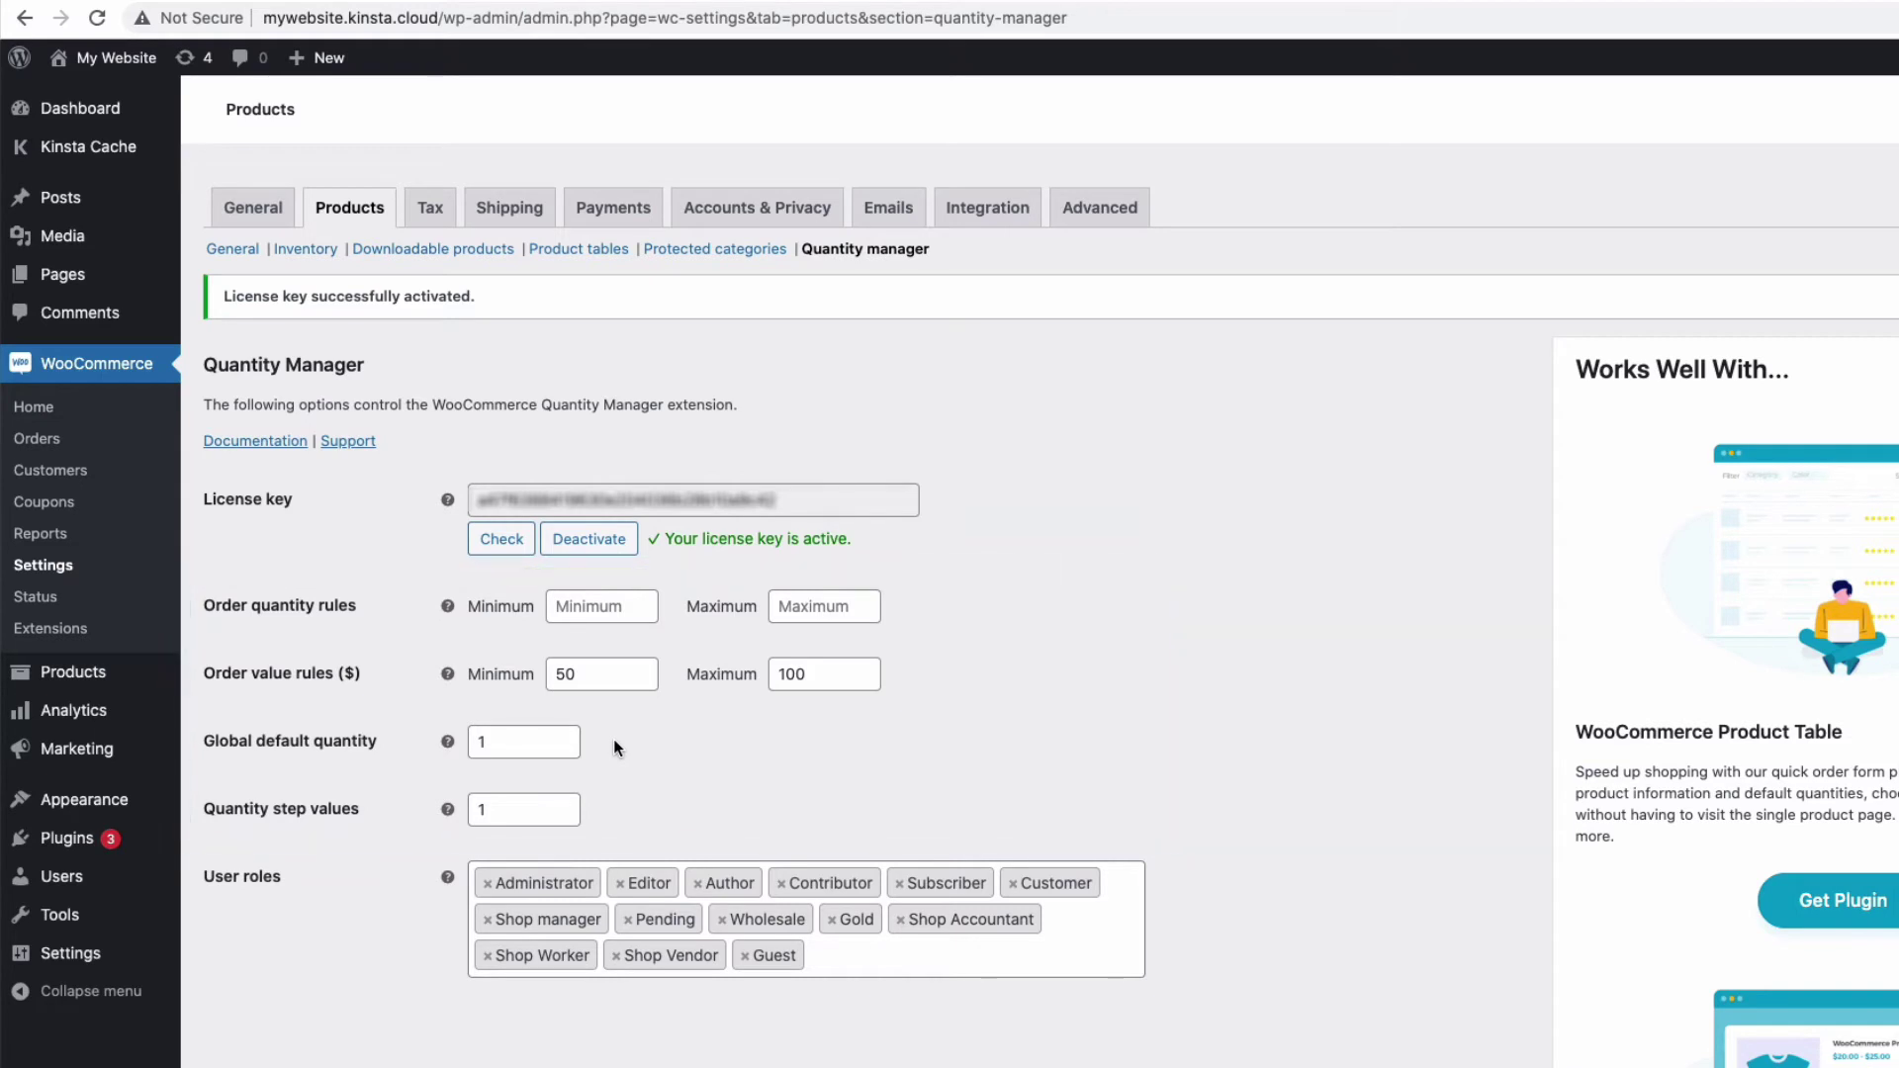
scroll(613, 742, "down", 5)
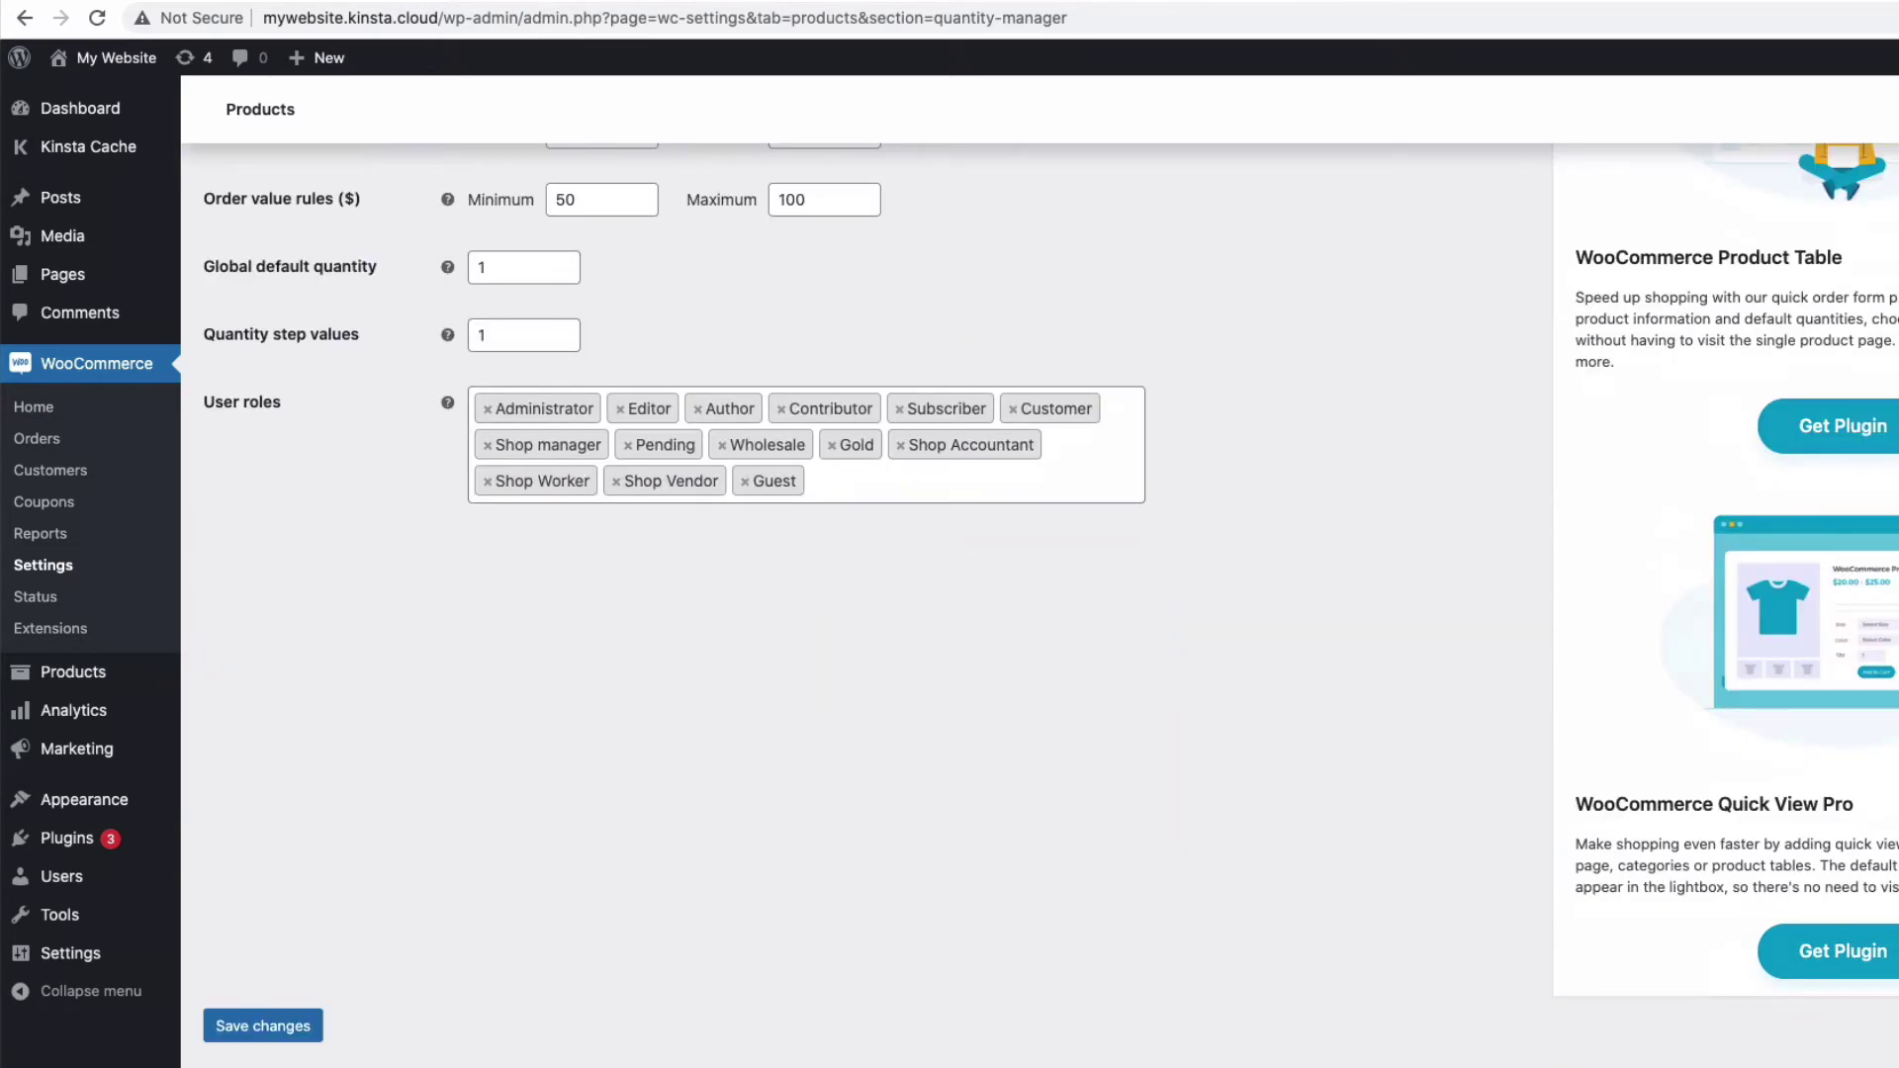
Save the settings, add Beanie with Logo to the basket, and check the basket's order-value rule.
left_click(290, 1031)
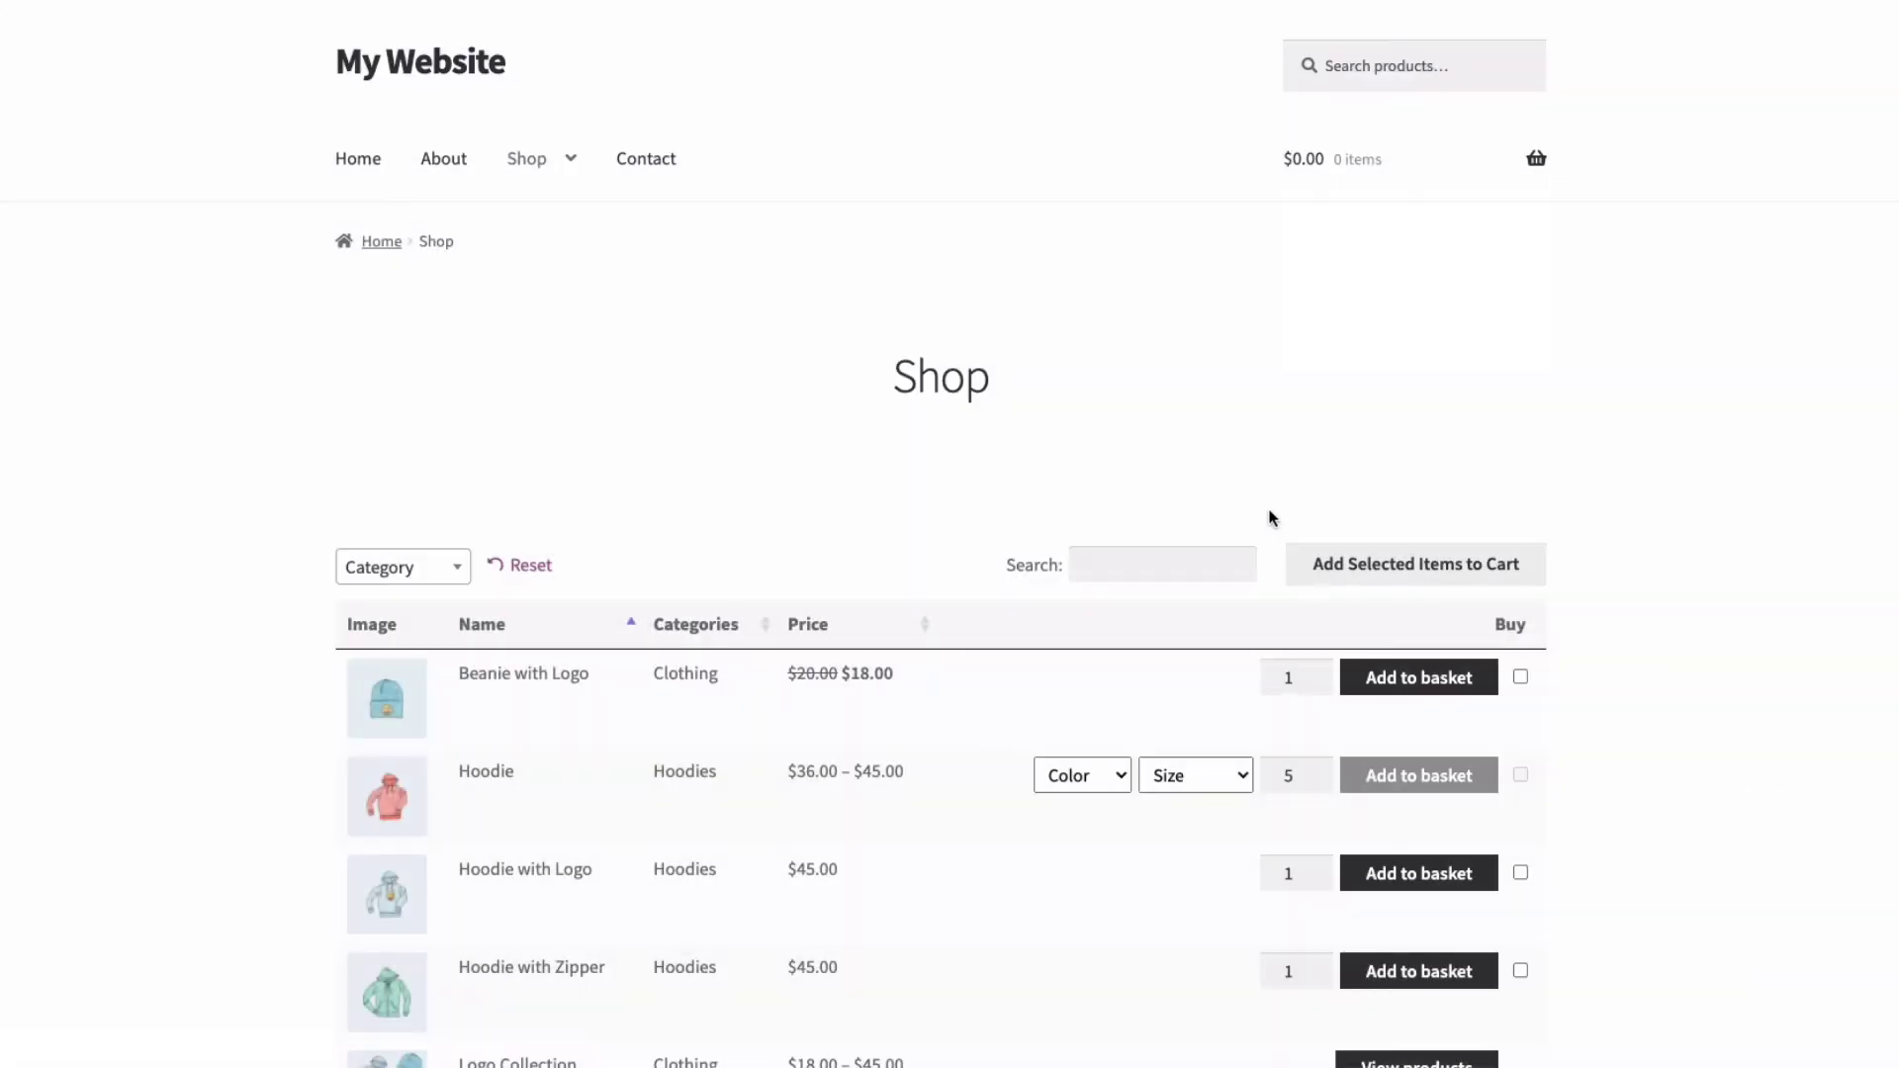
scroll(1271, 517, "down", 5)
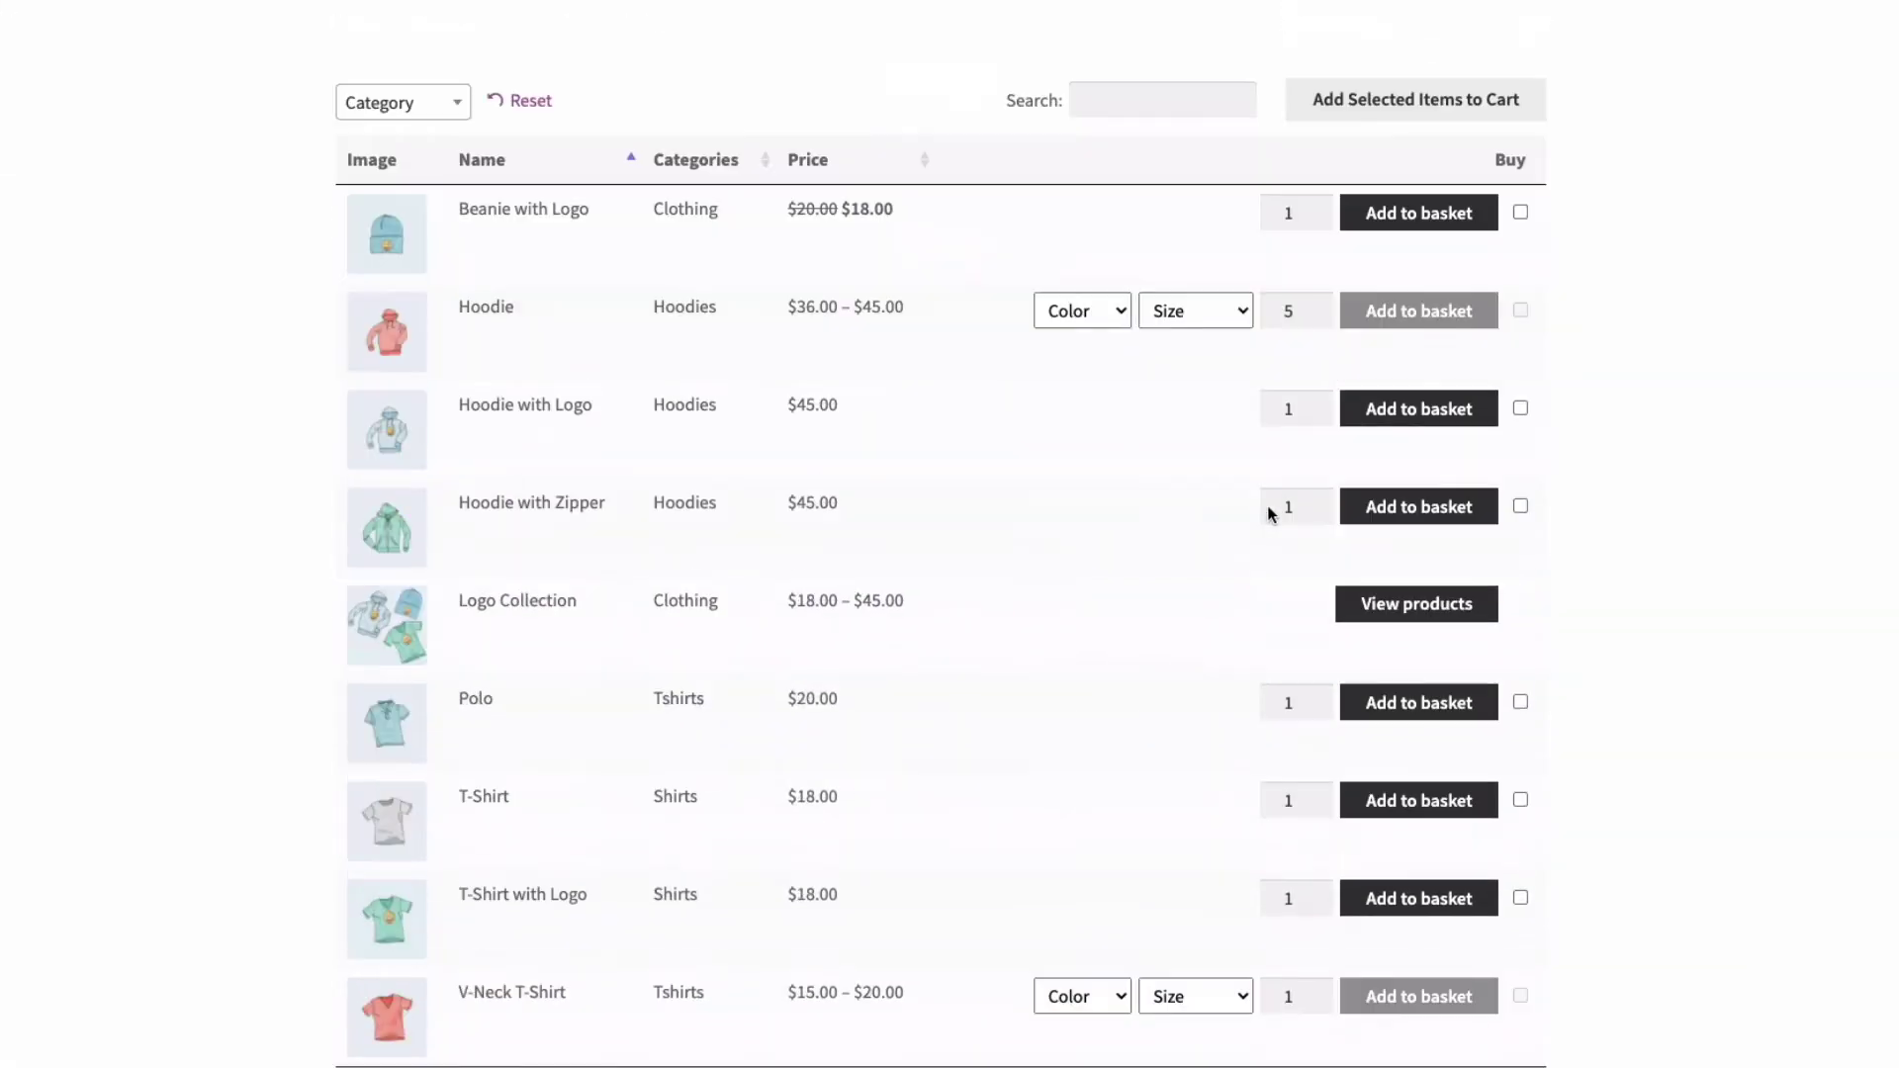
left_click(1420, 212)
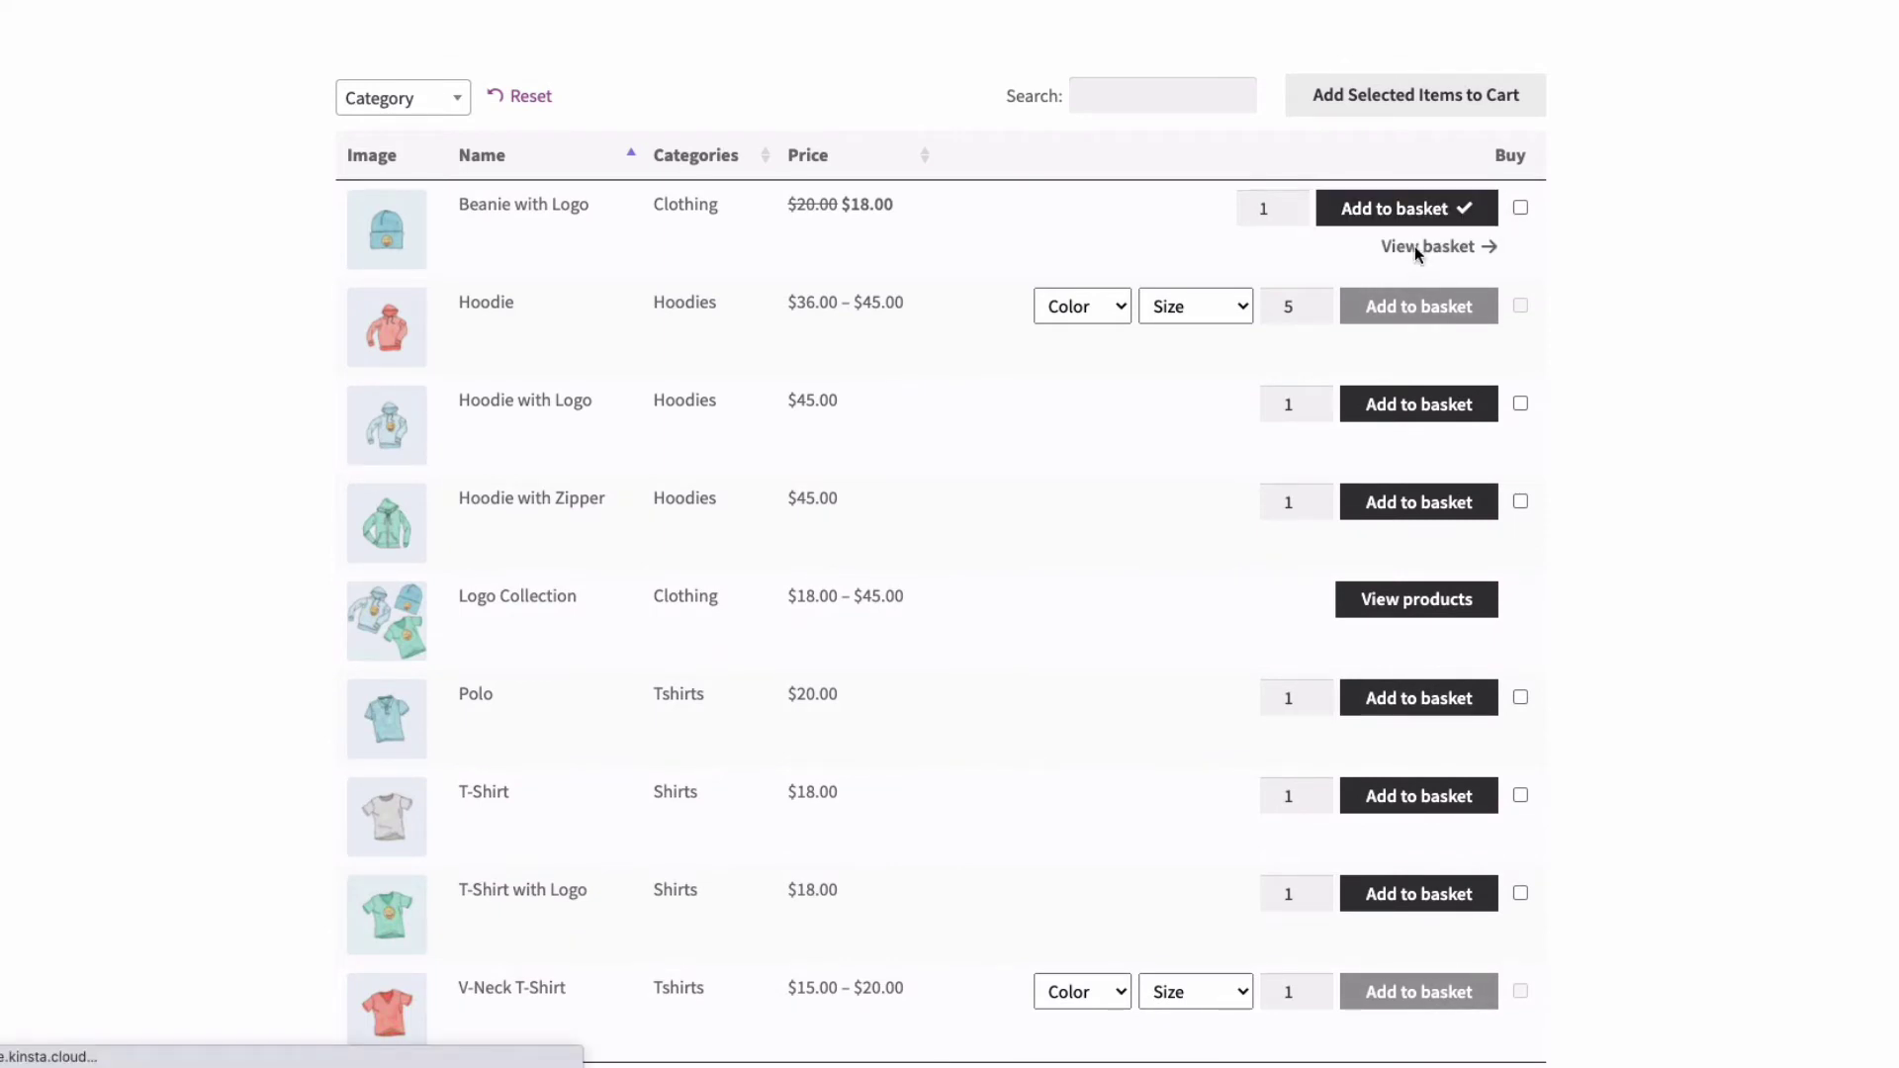
left_click(1421, 248)
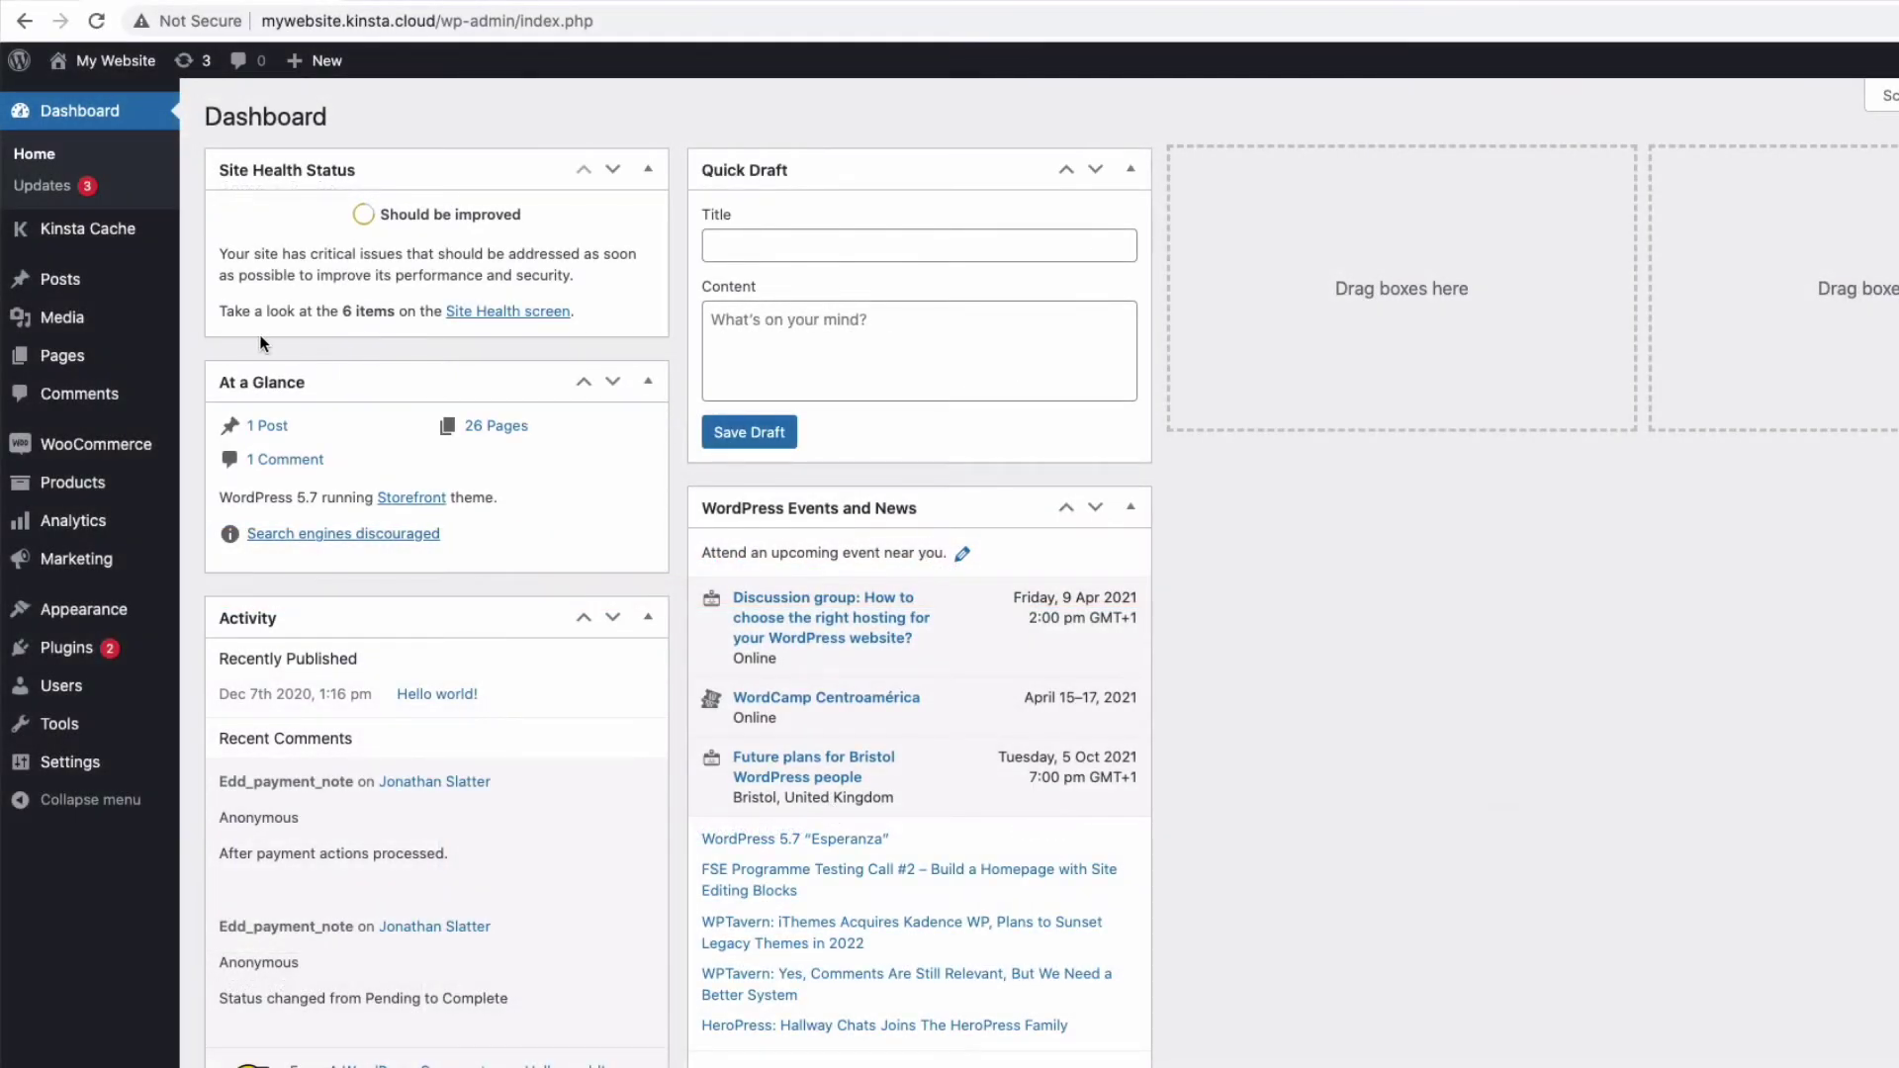
Go to the Products > Categories page.
mouse_move(80, 448)
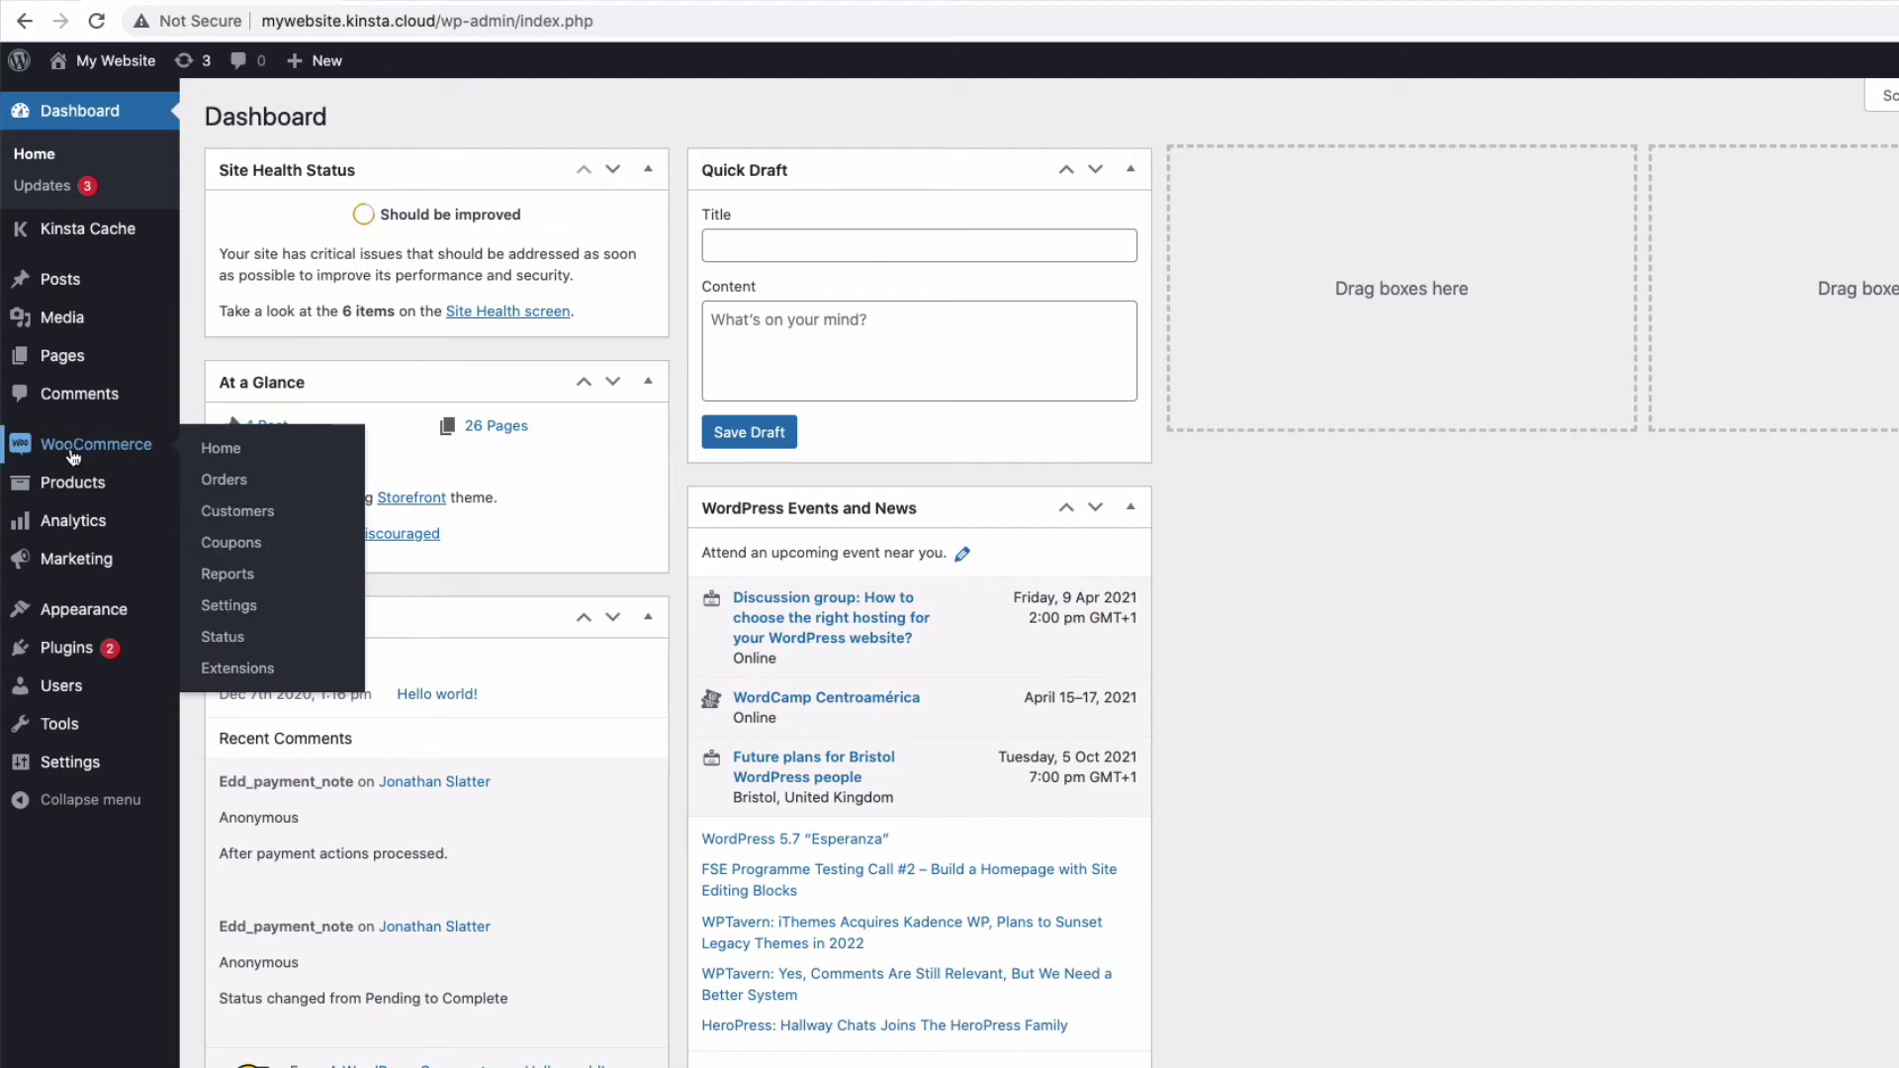
mouse_move(69, 483)
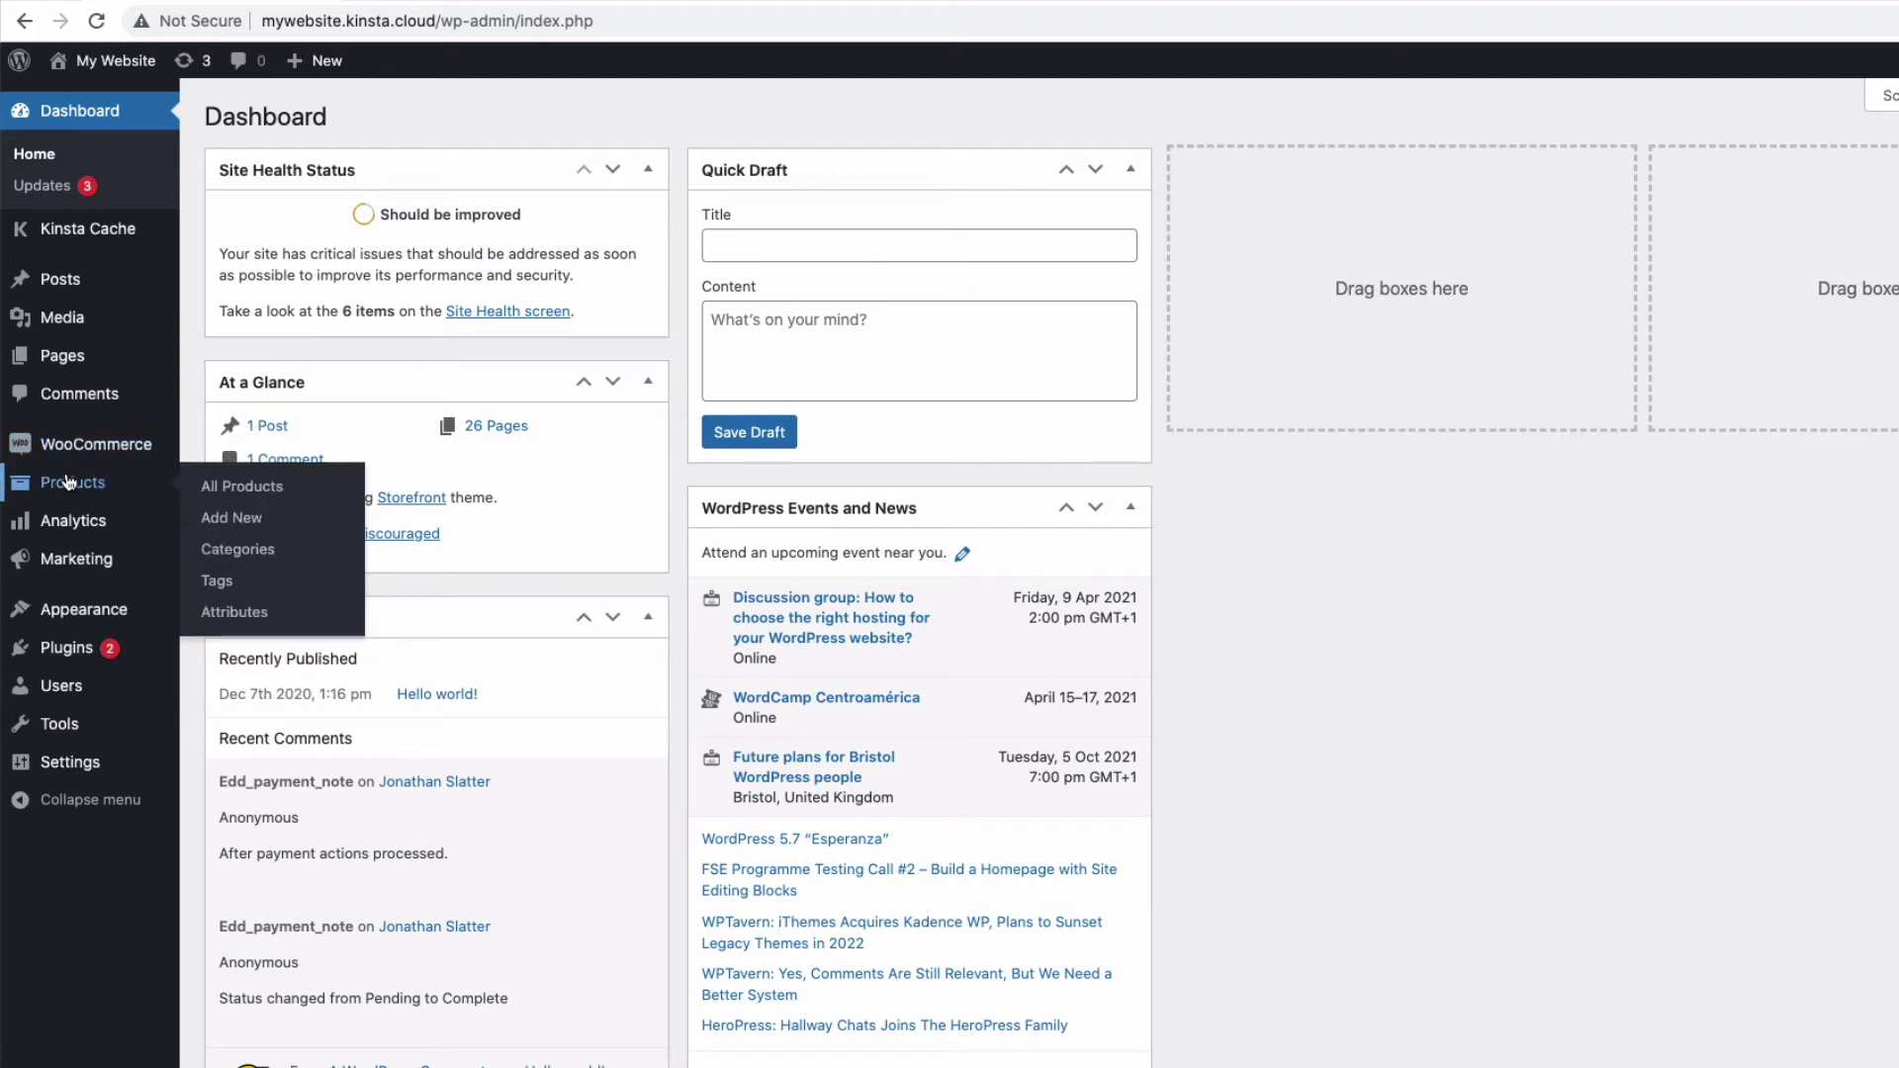
left_click(242, 553)
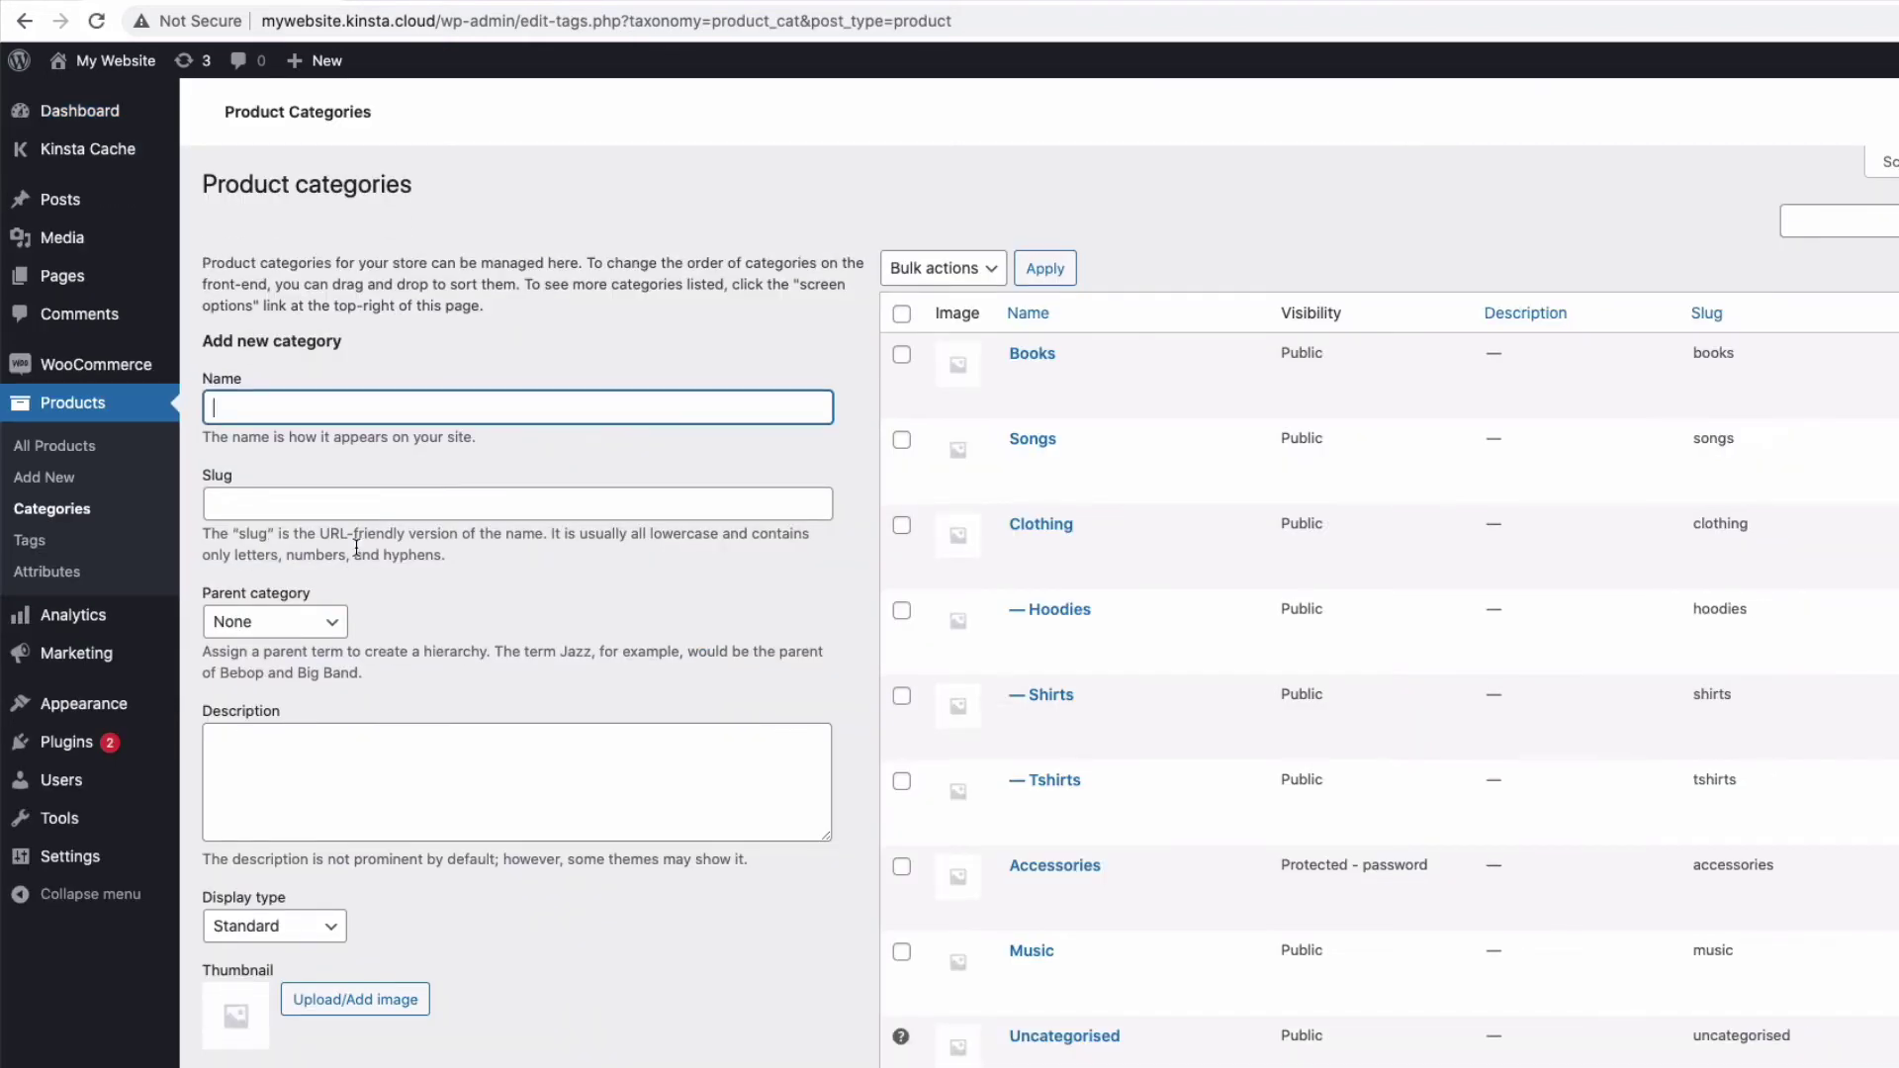
Edit the Hoodies category and raise its default quantity to 5.
left_click(1021, 634)
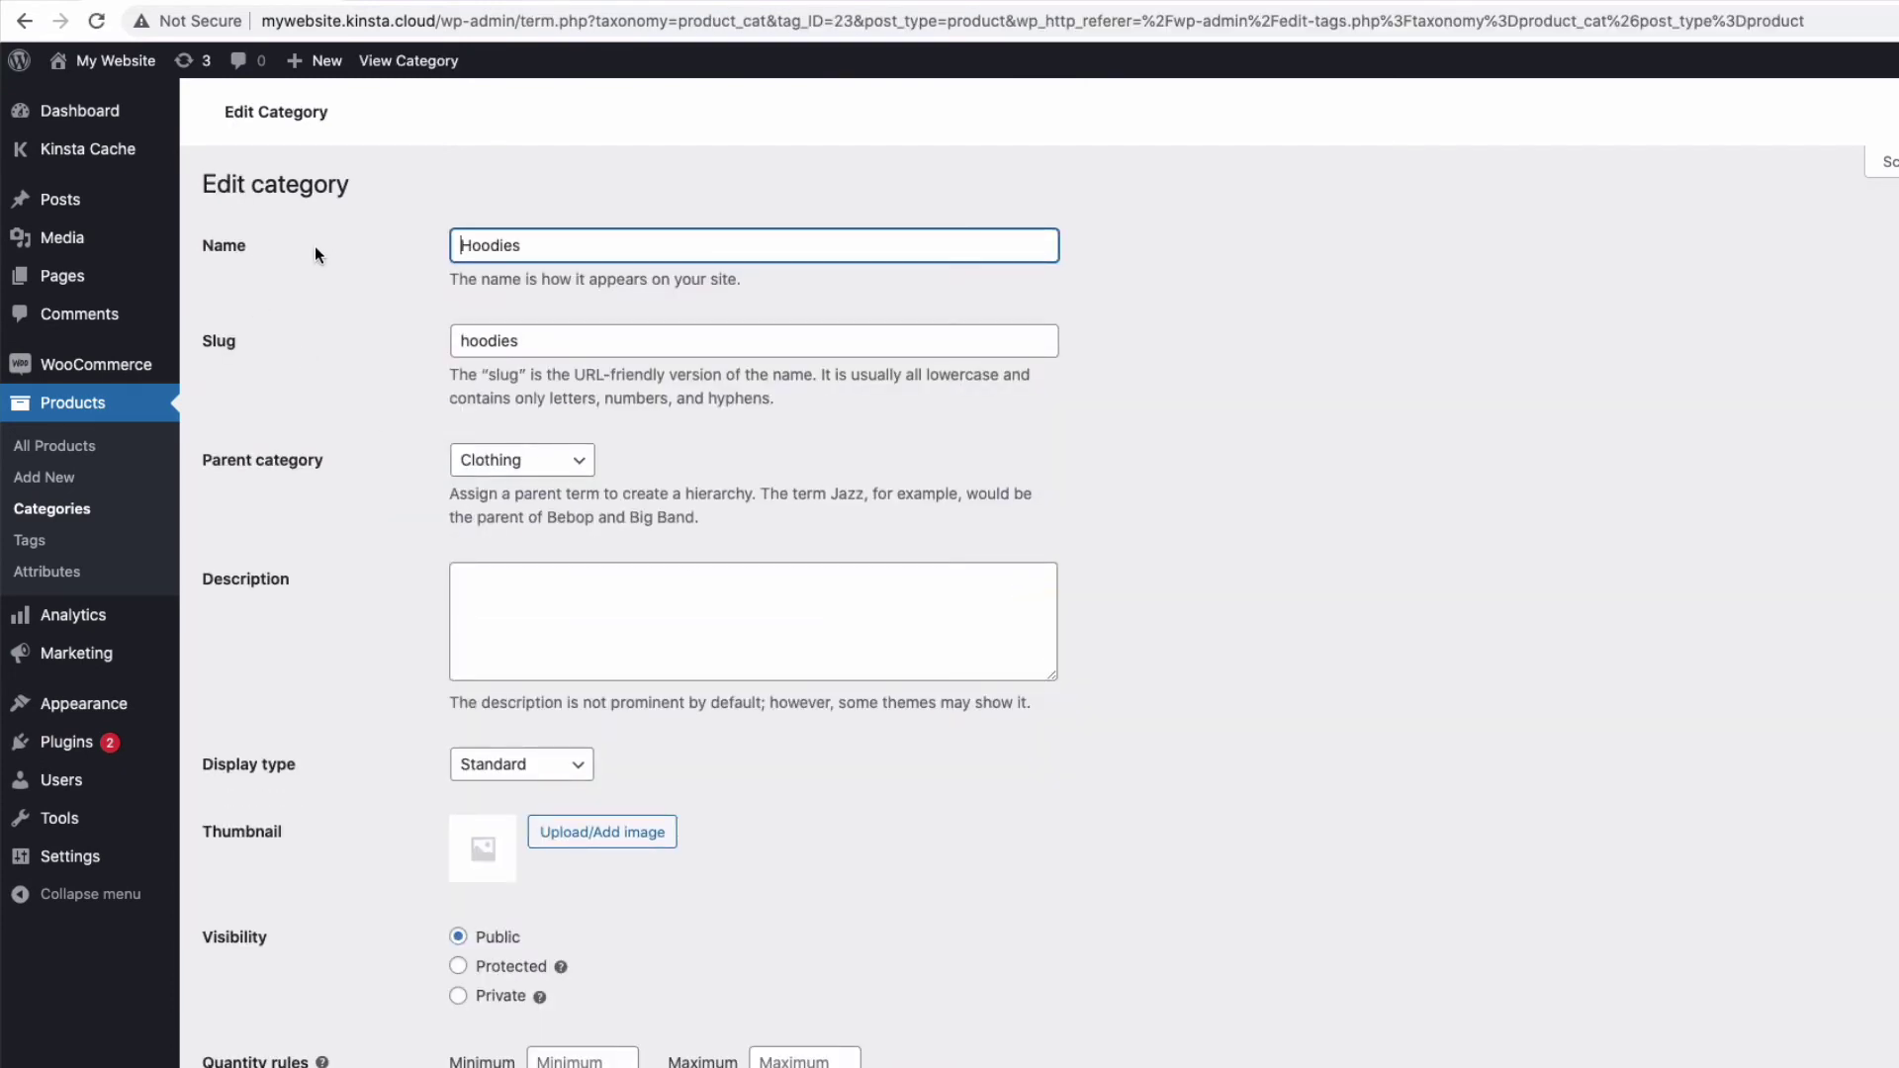
scroll(336, 267, "down", 3)
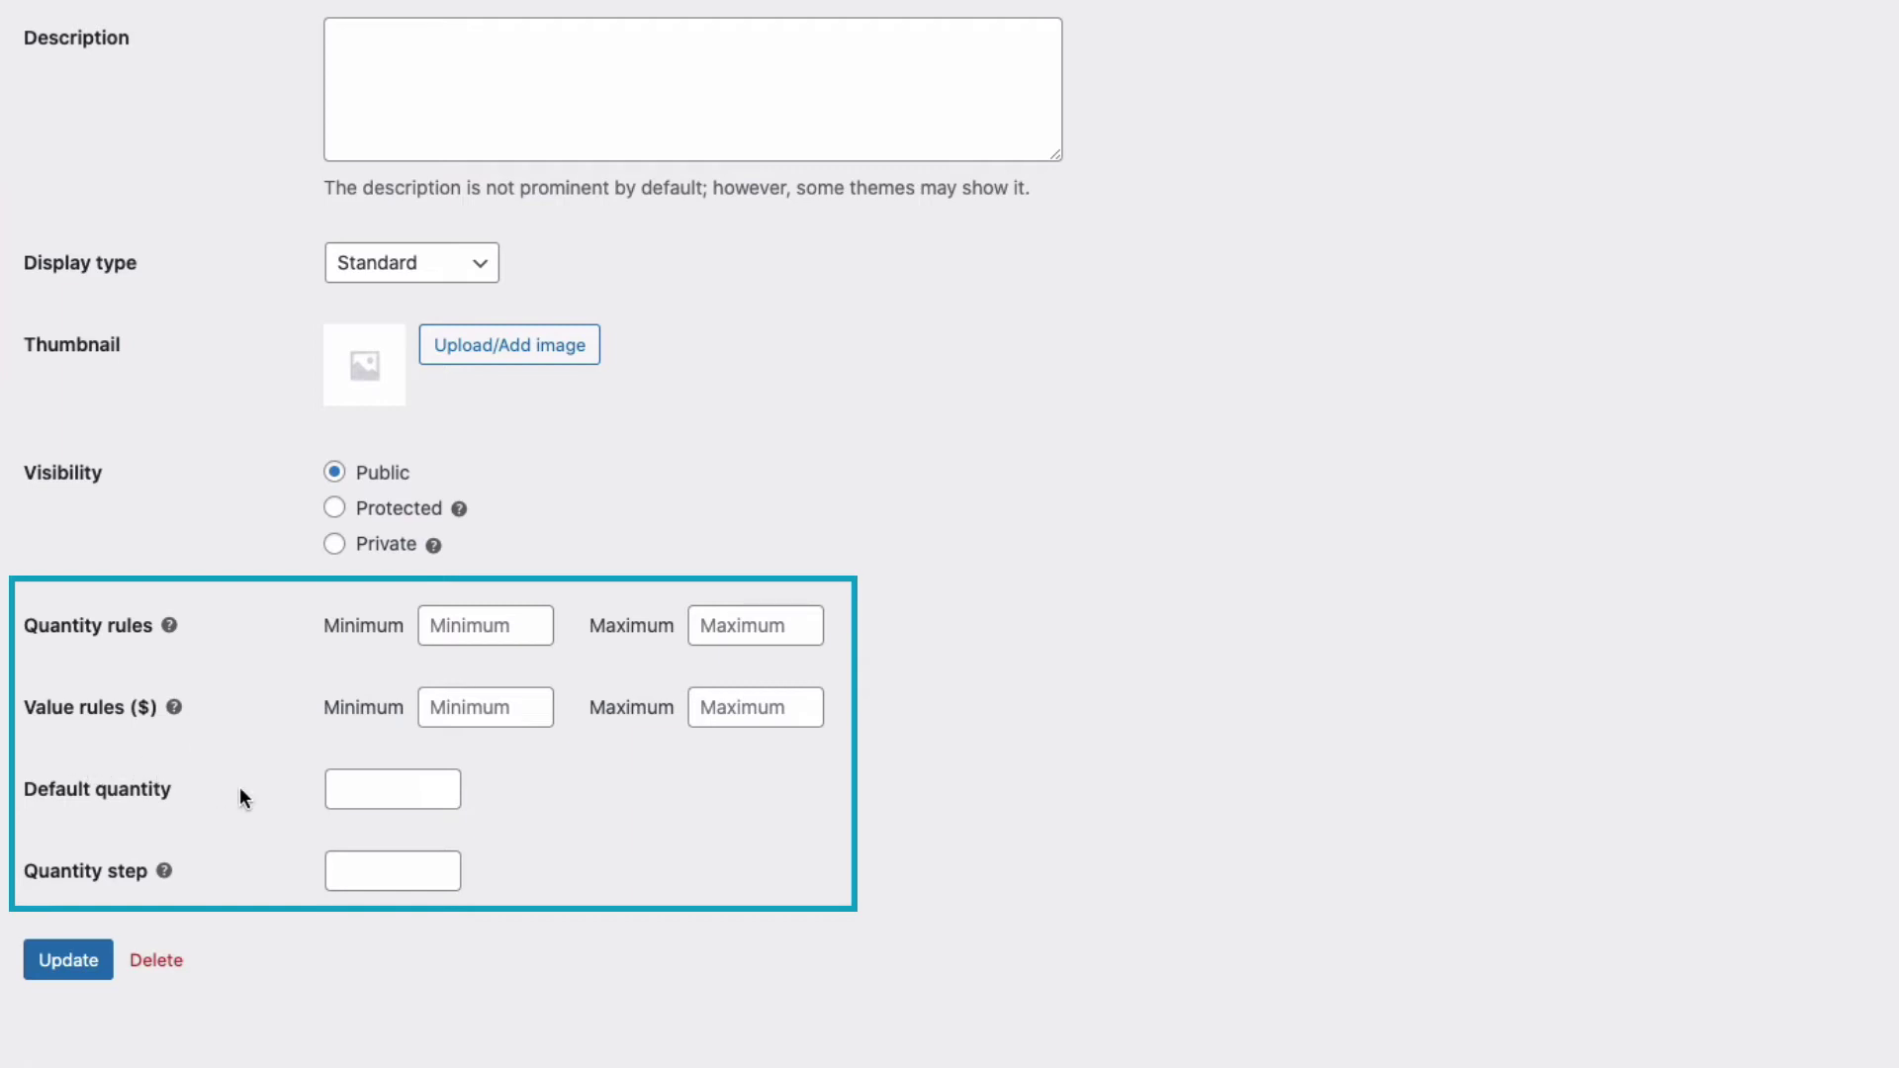
left_click(438, 781)
left_click(438, 781)
left_click(438, 780)
left_click(437, 780)
left_click(492, 797)
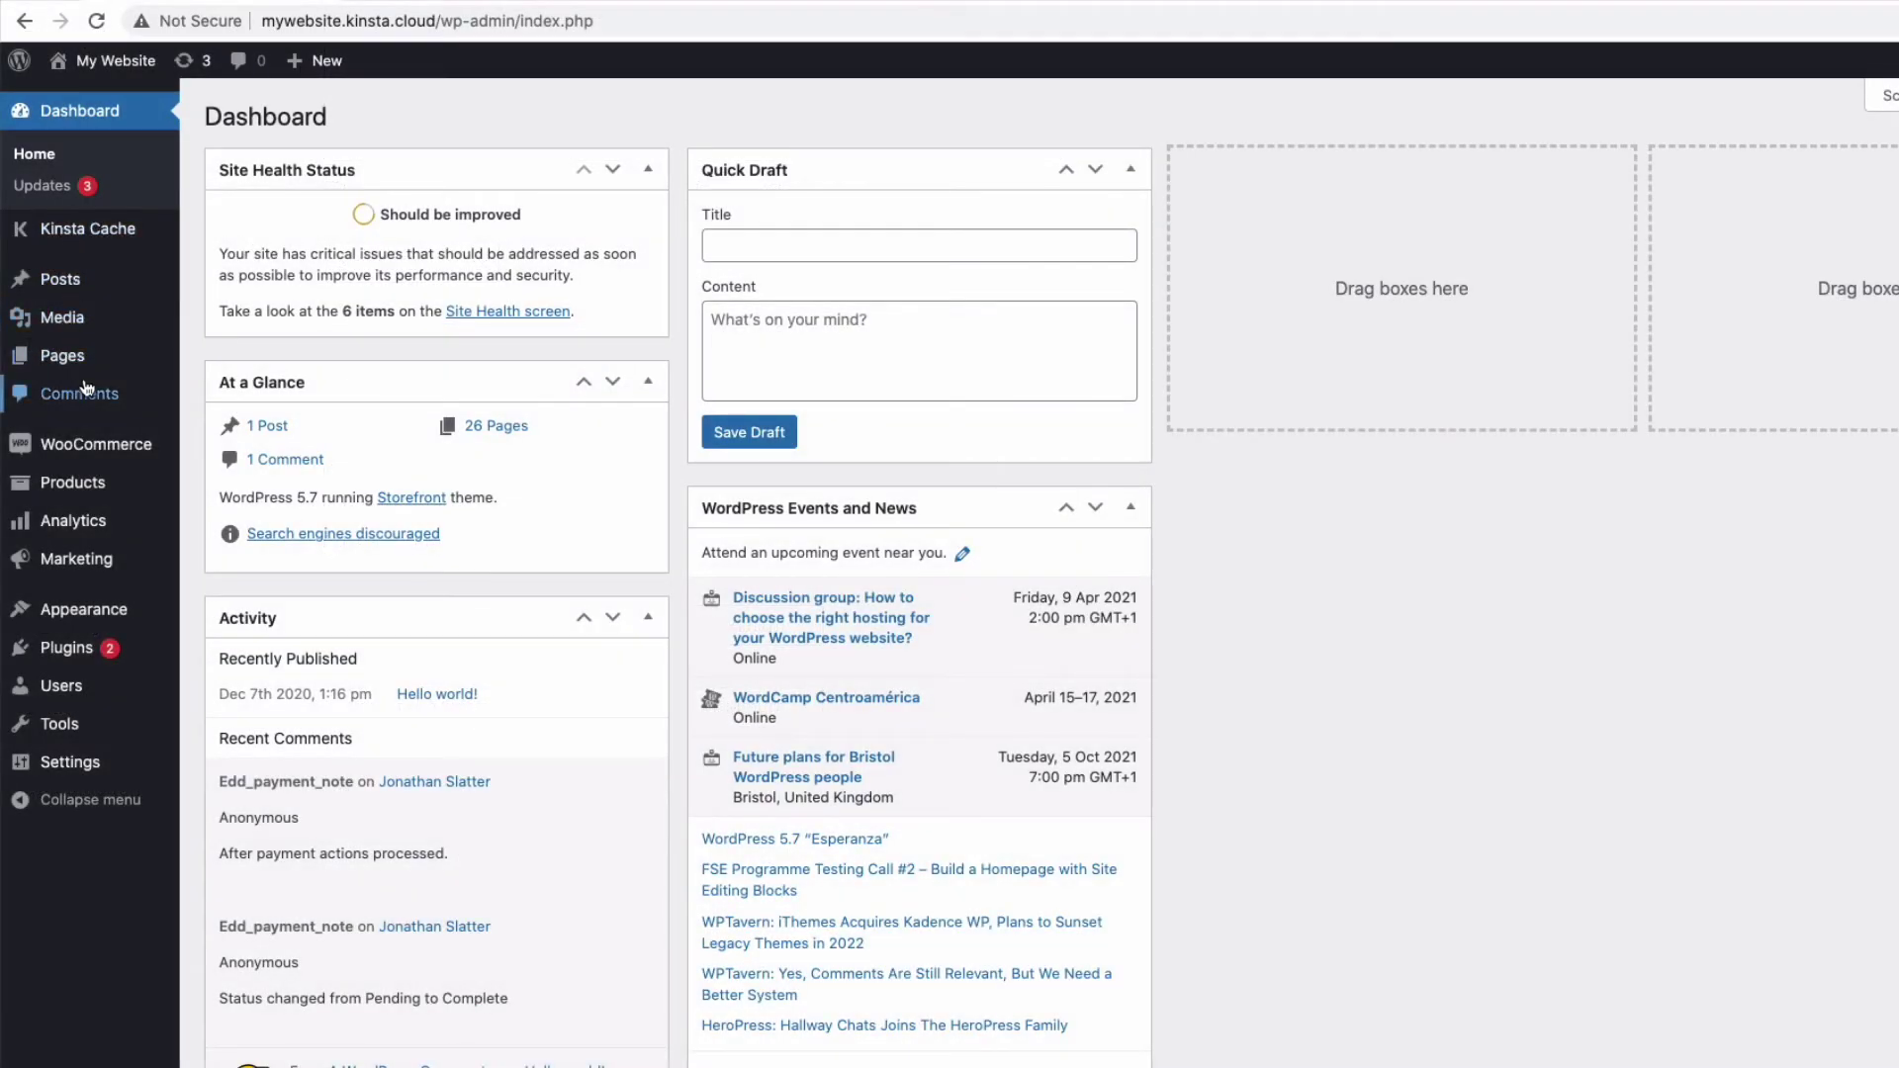
Open the Hoodie product's edit page from All Products.
mouse_move(85, 483)
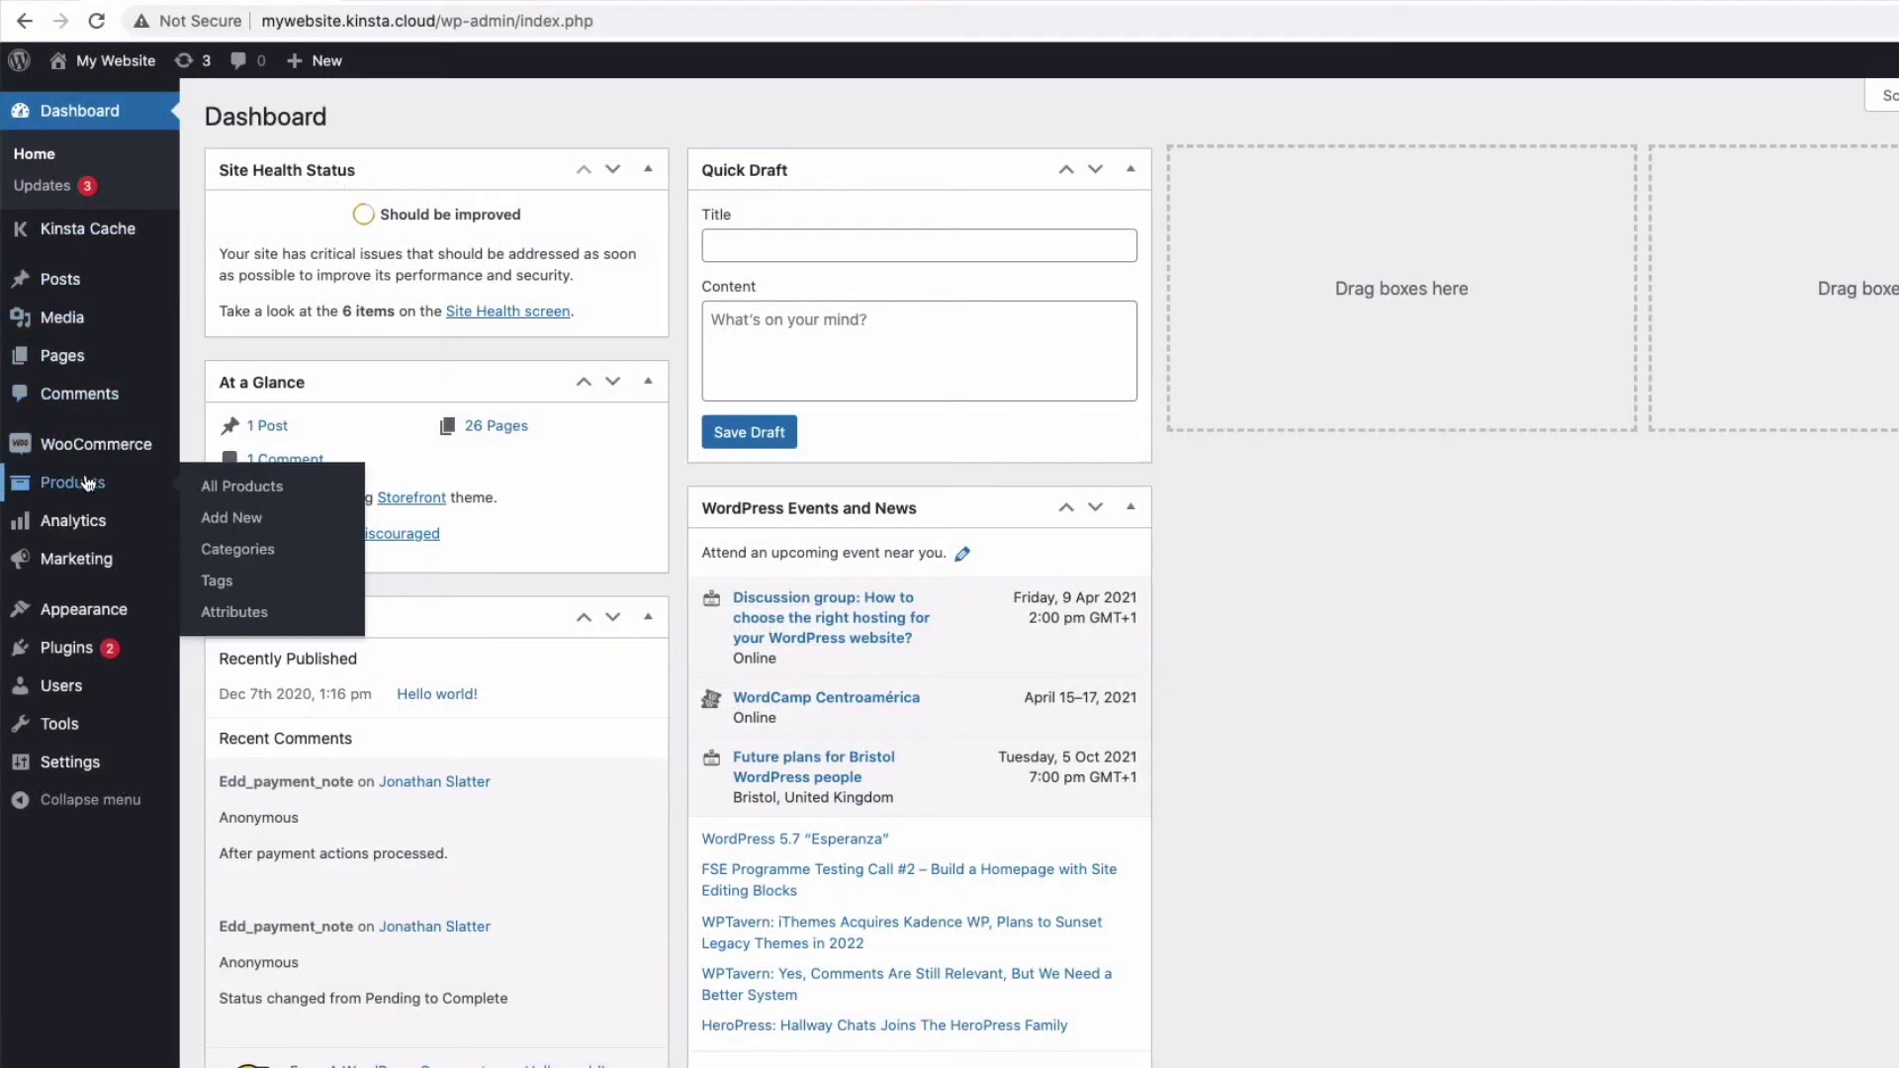
left_click(245, 489)
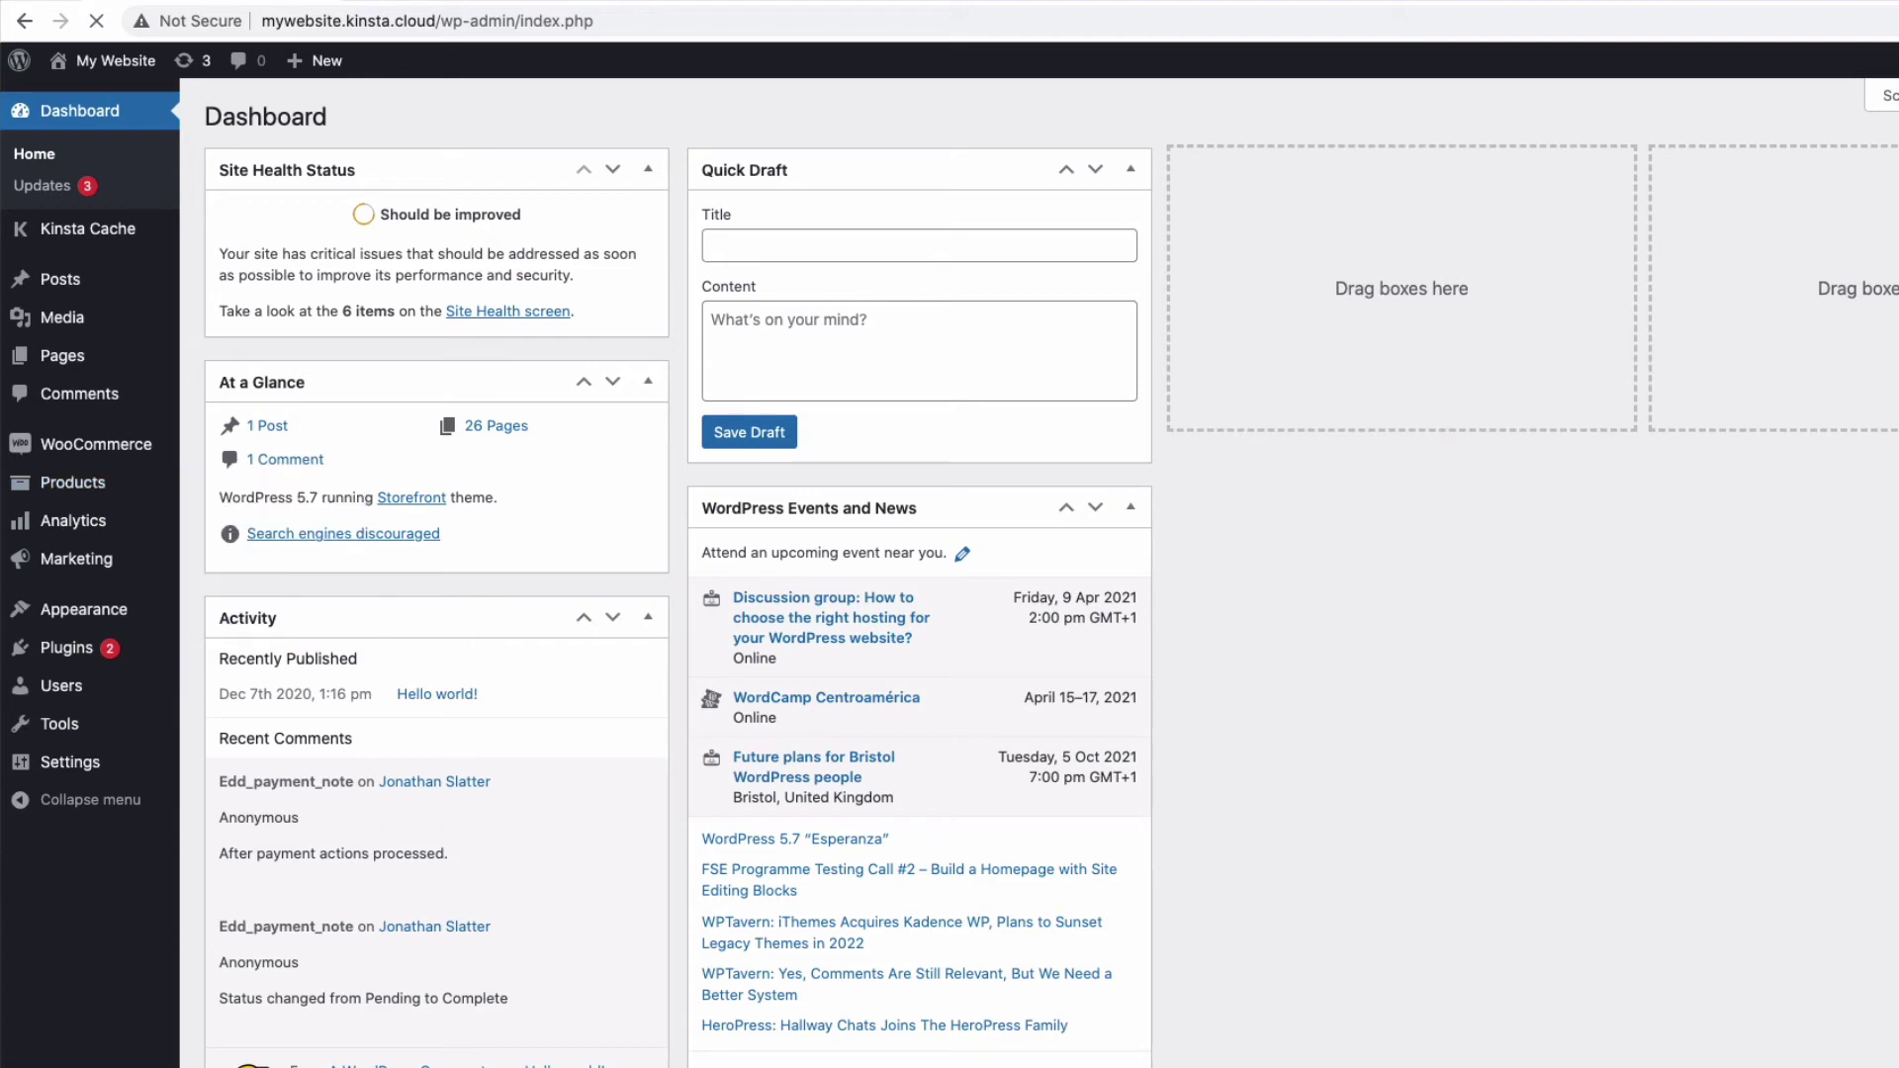
scroll(1038, 593, "down", 7)
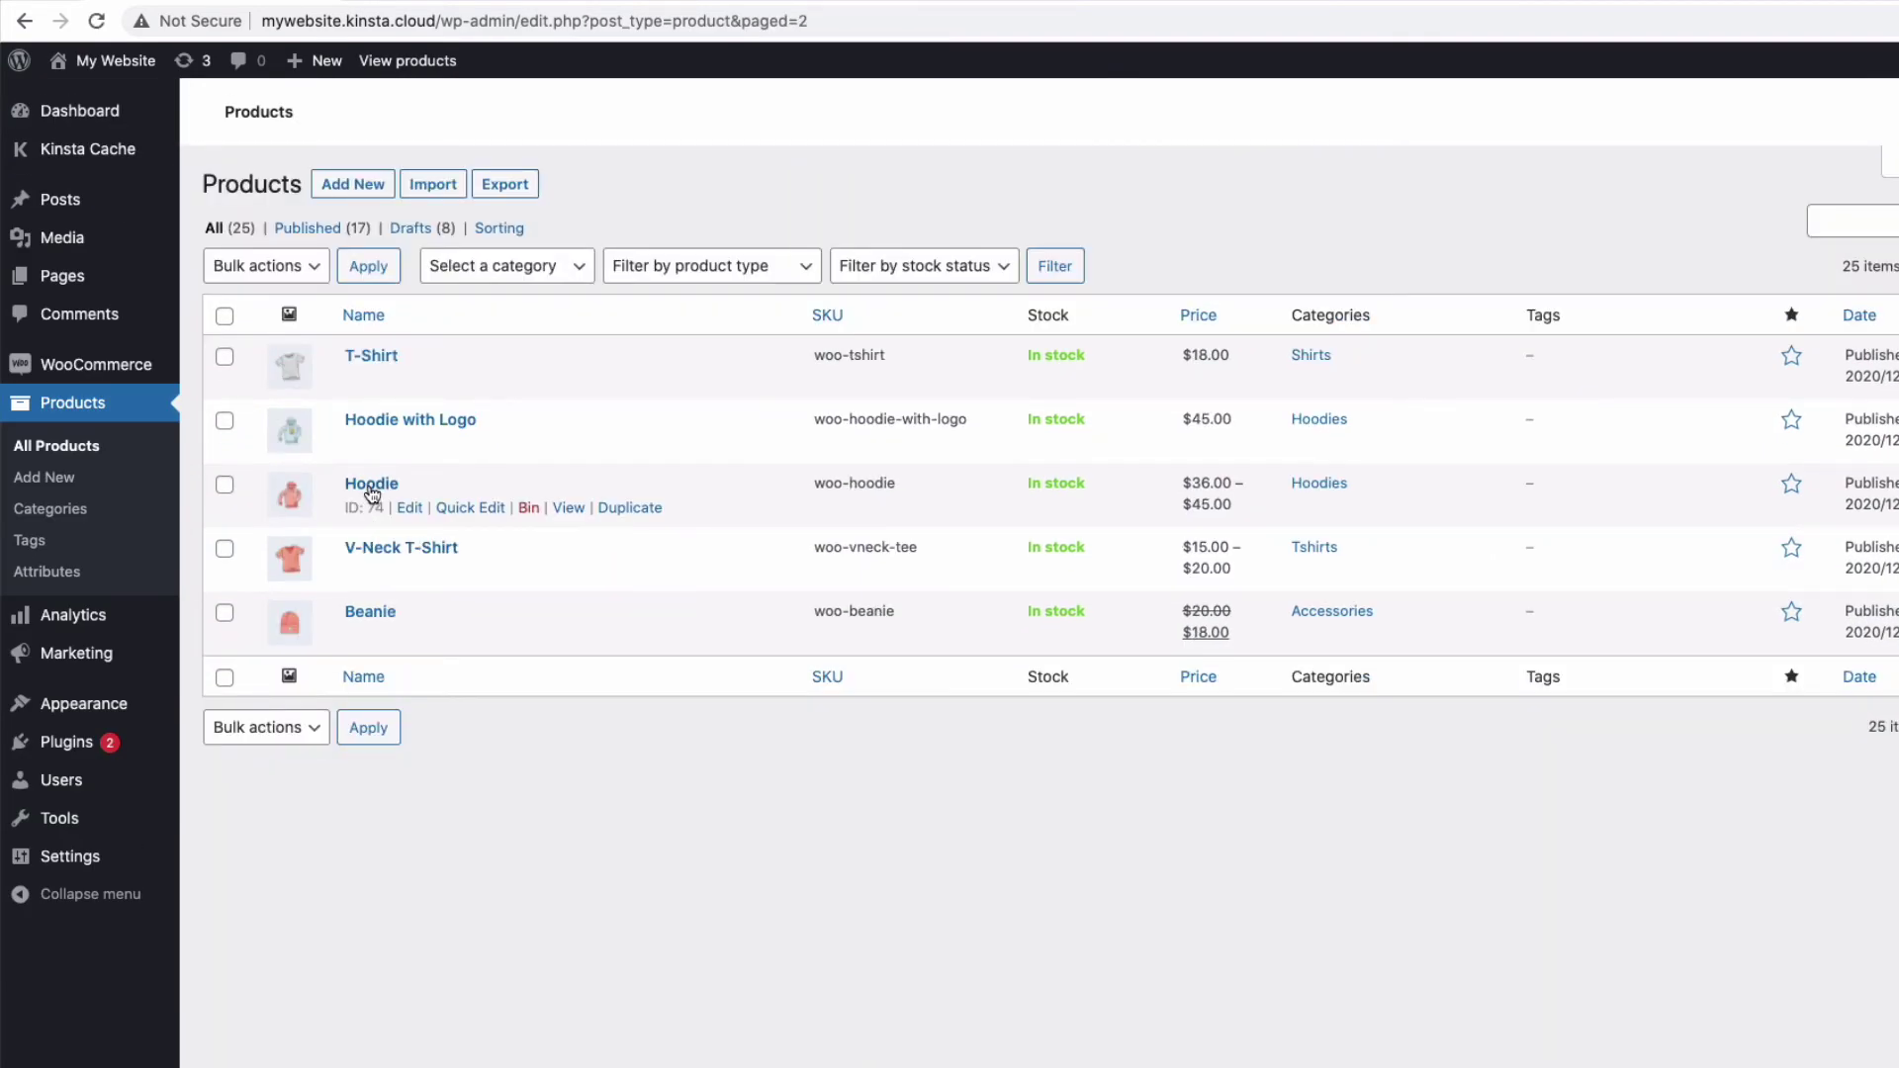
left_click(409, 508)
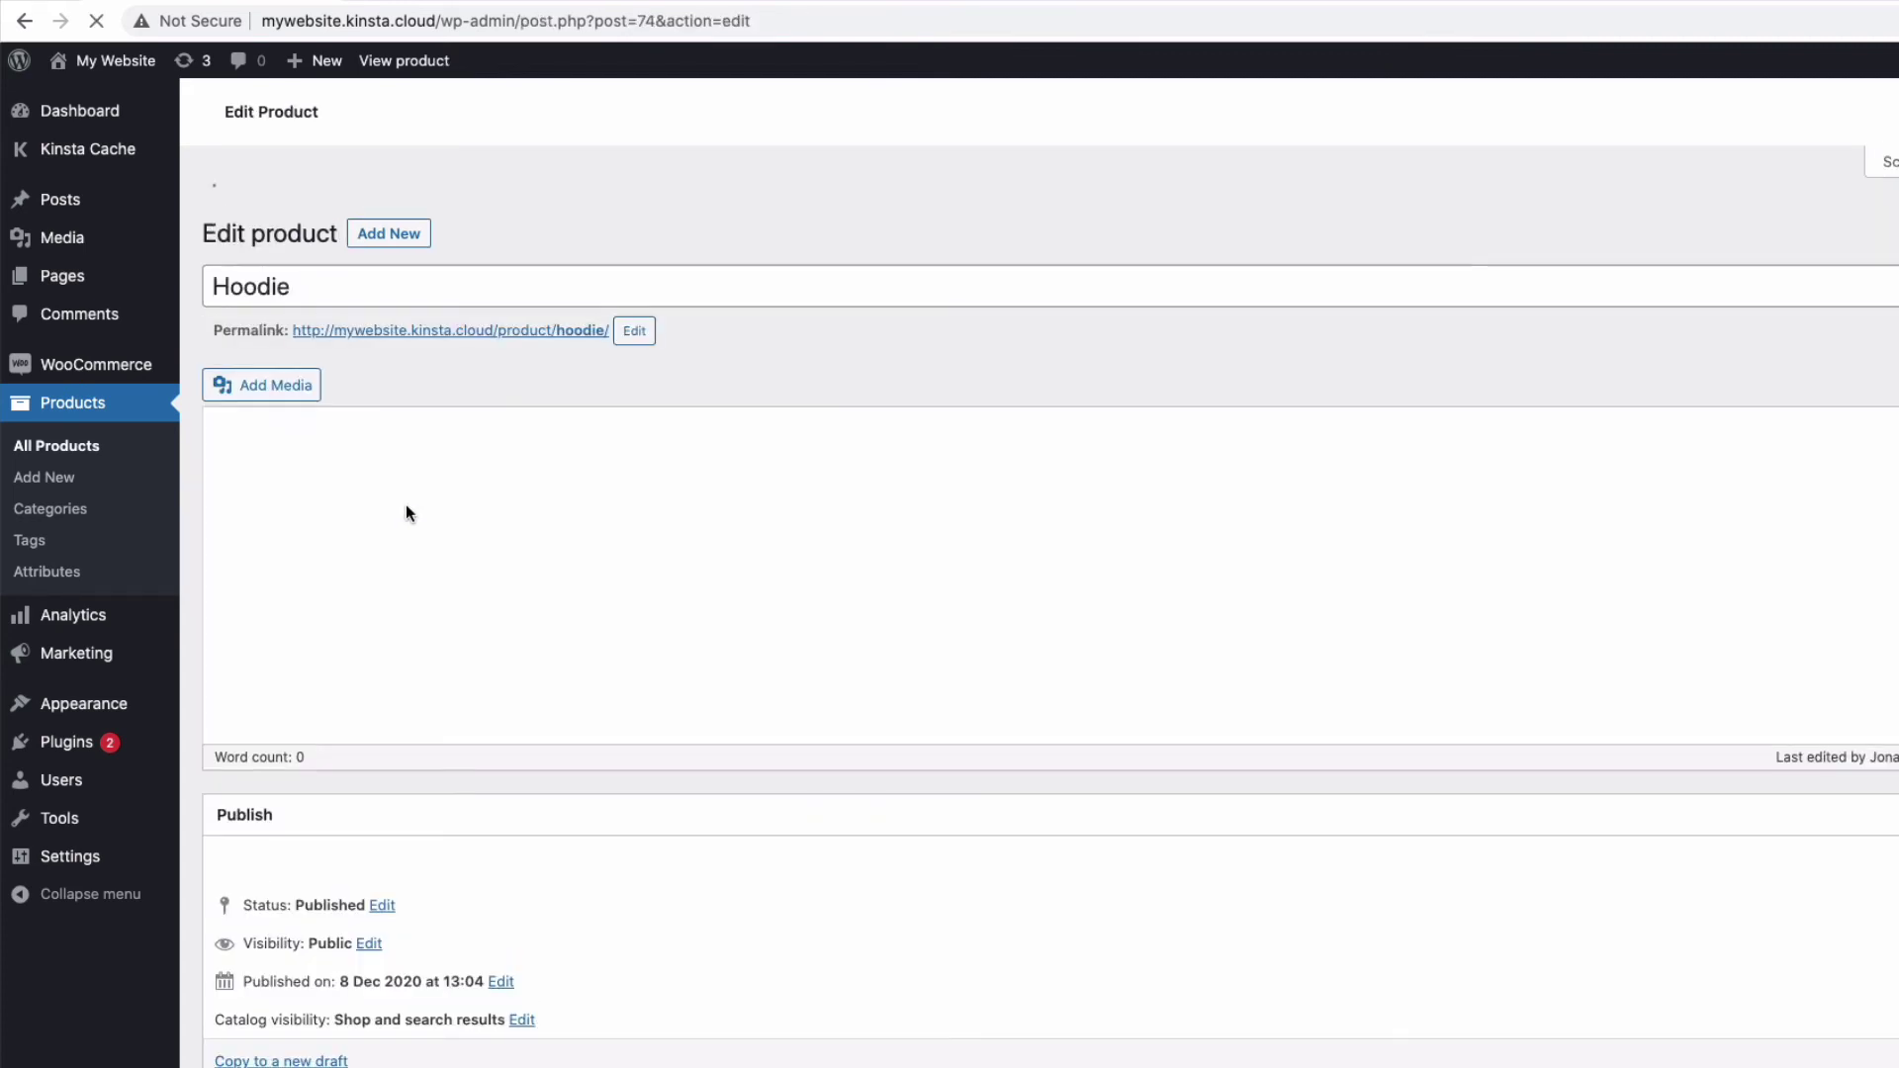
Set the Hoodie's Inventory quantity rule minimum to 3.
scroll(412, 484, "down", 5)
scroll(425, 436, "down", 5)
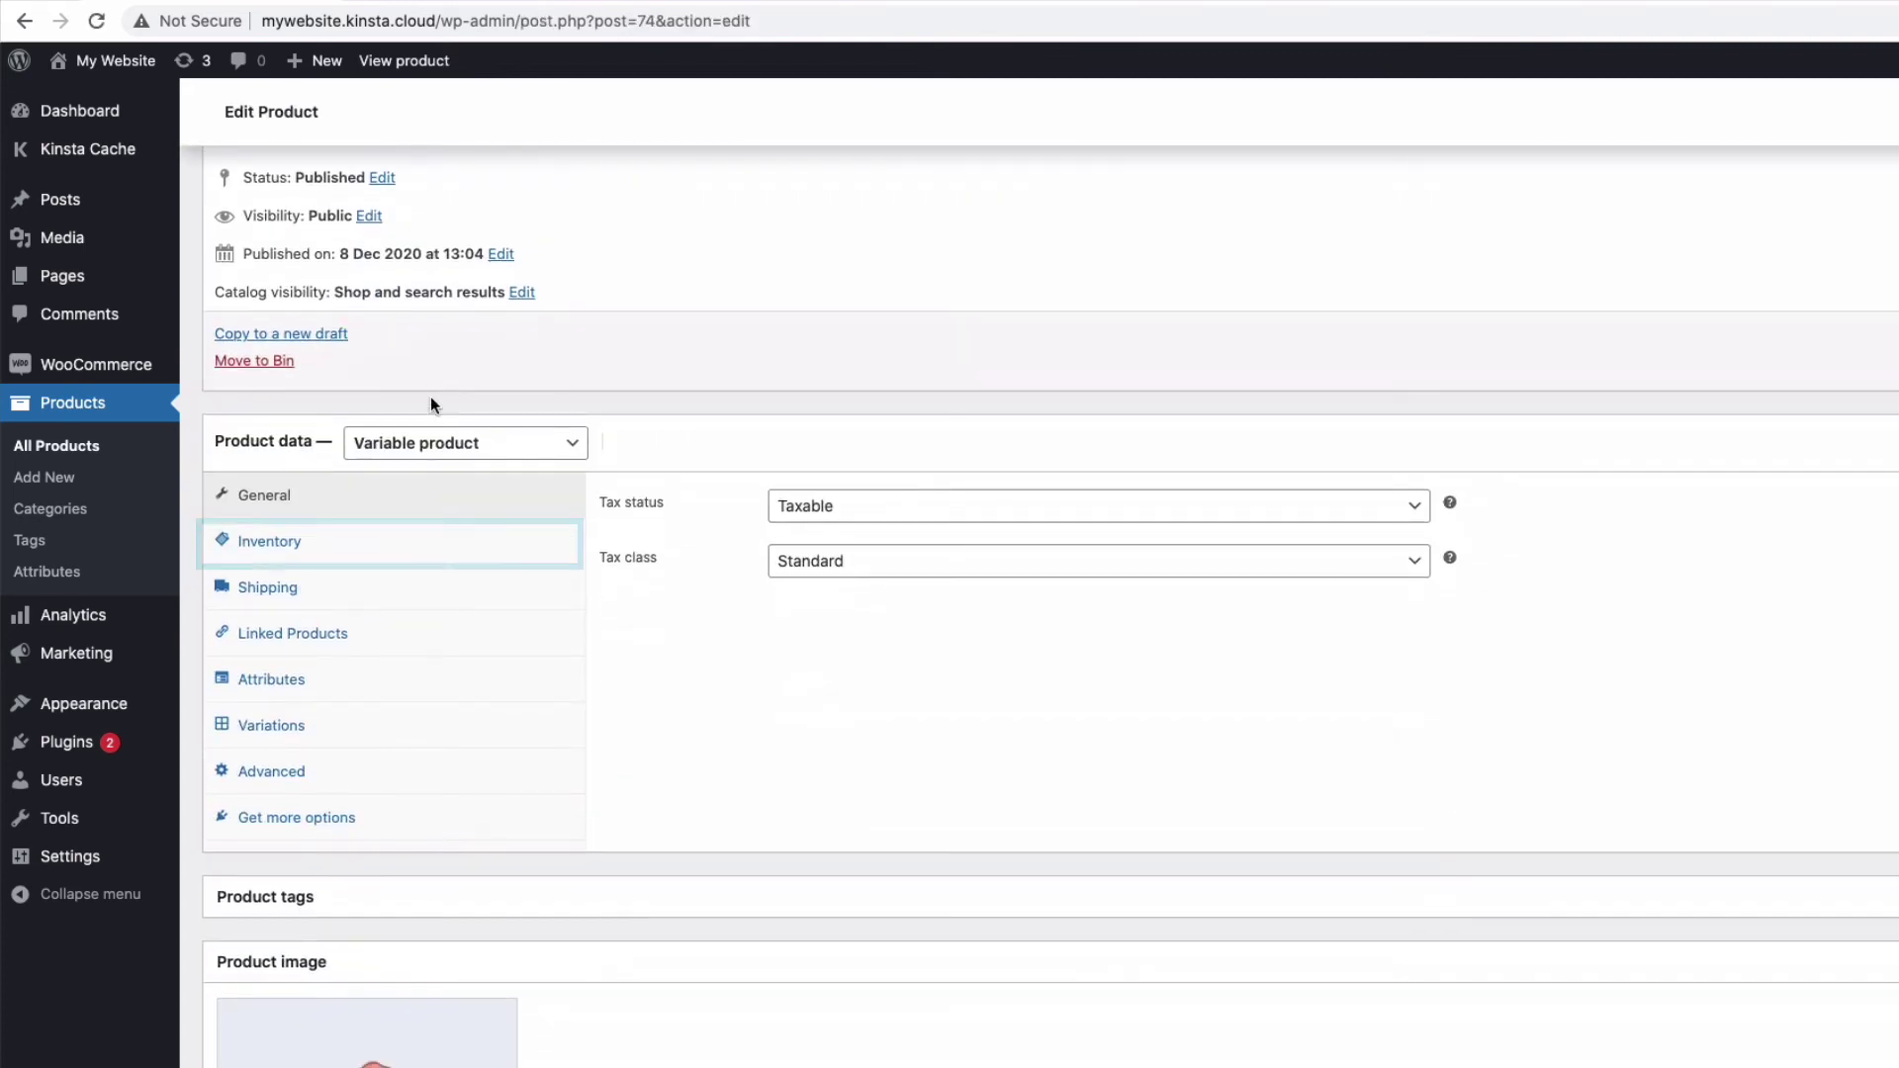
left_click(284, 544)
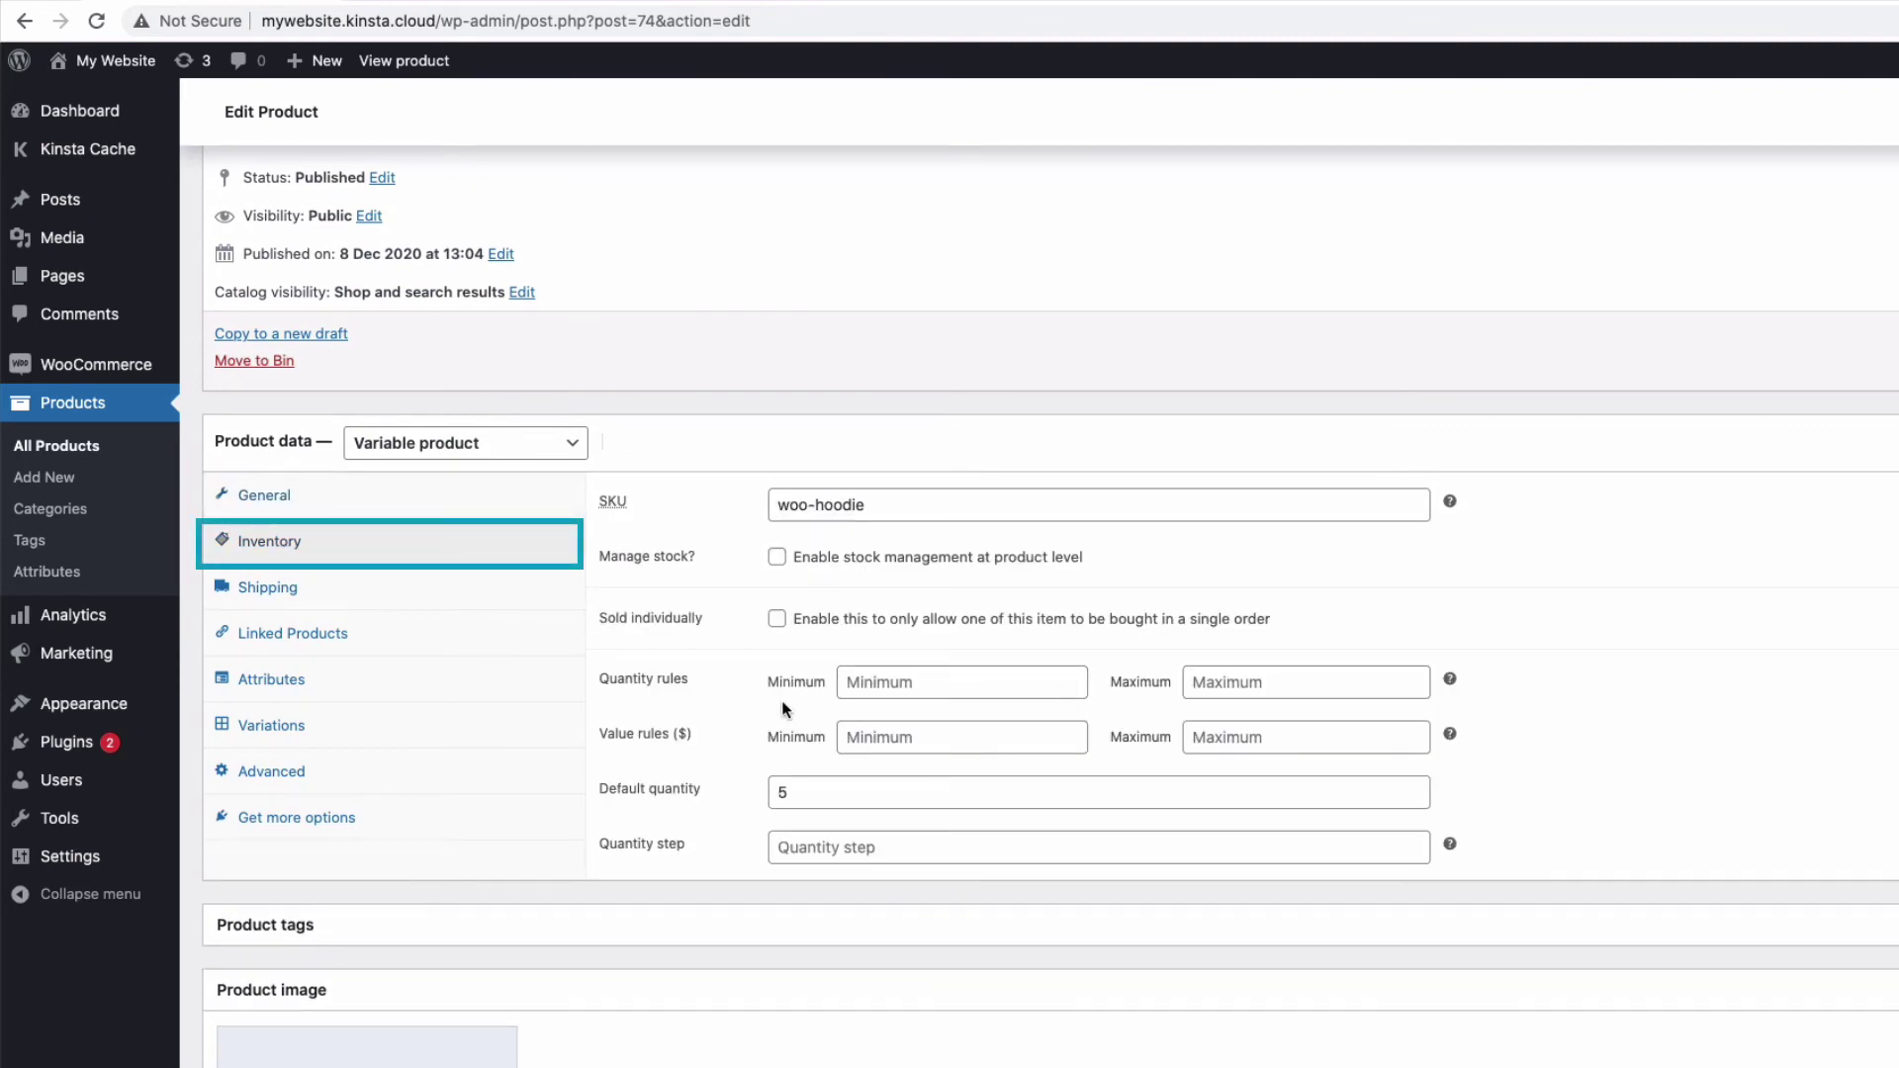
left_click(867, 682)
type("3")
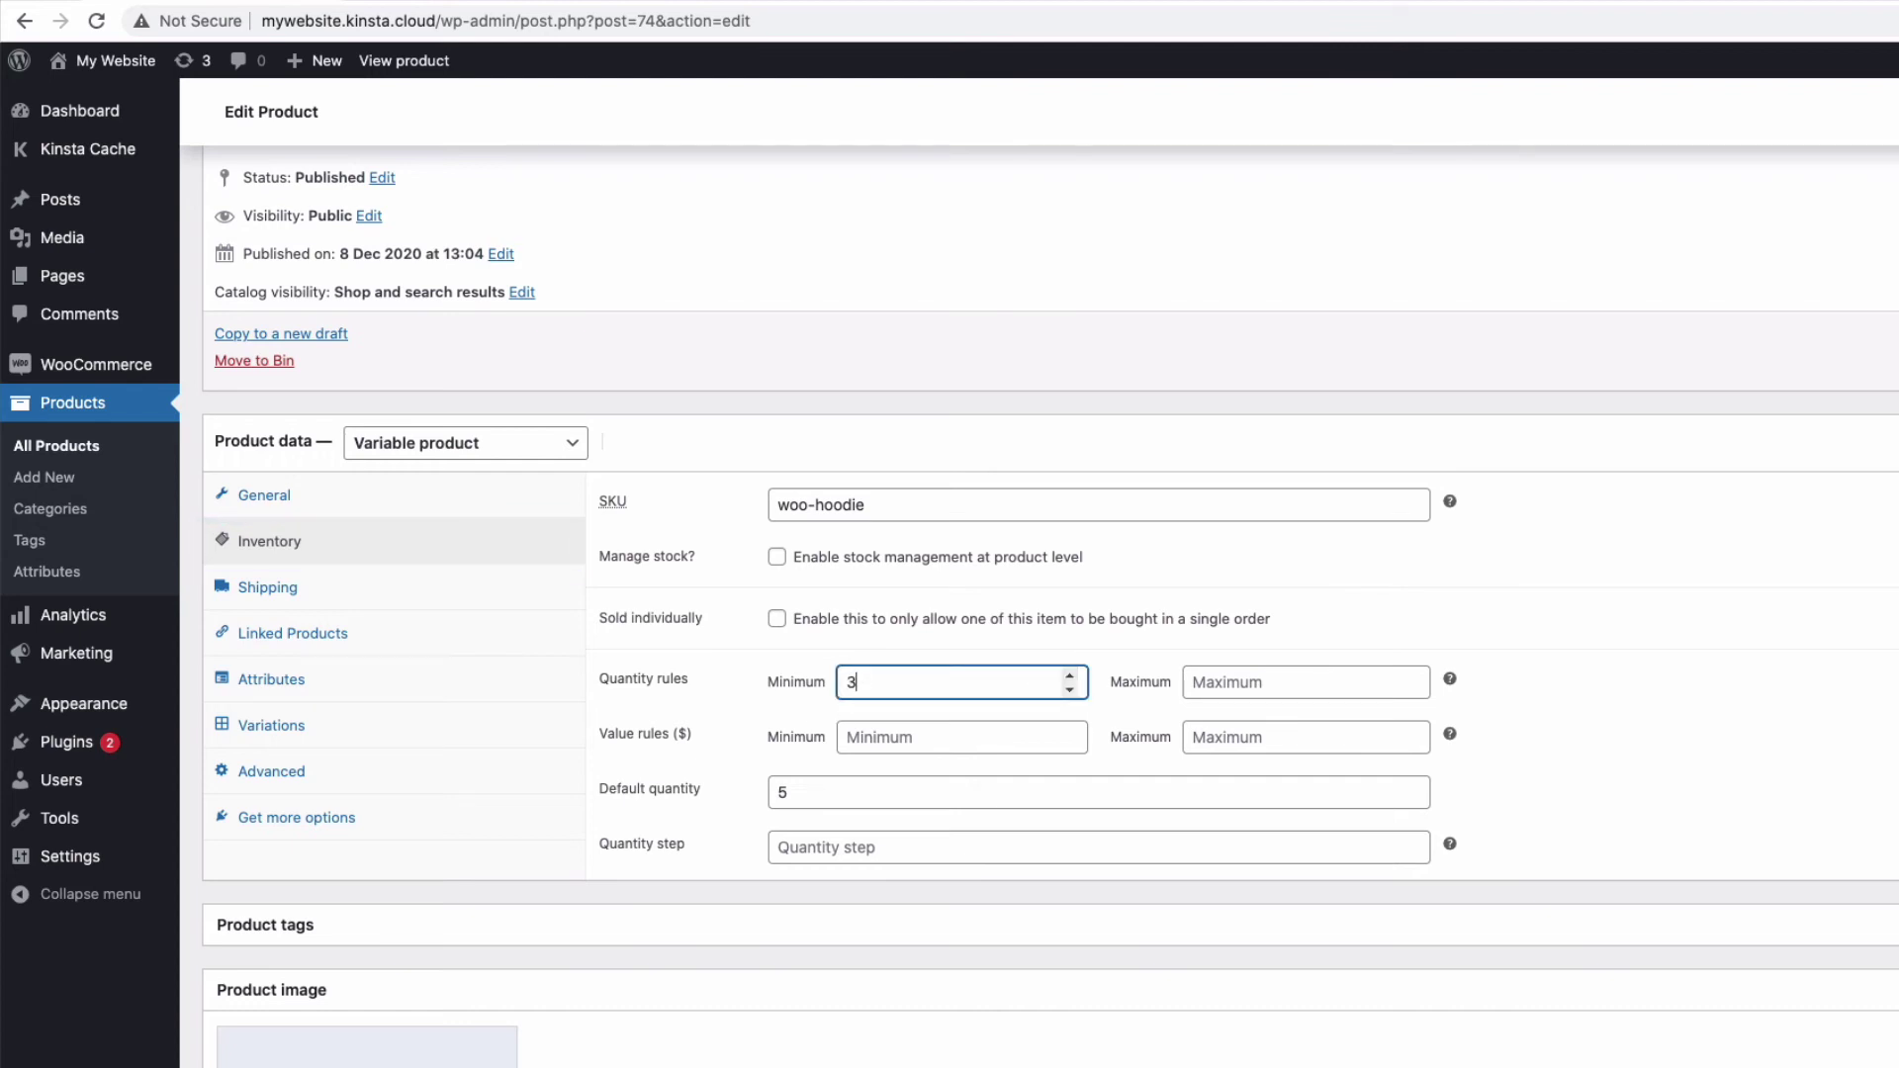
scroll(411, 600, "down", 1)
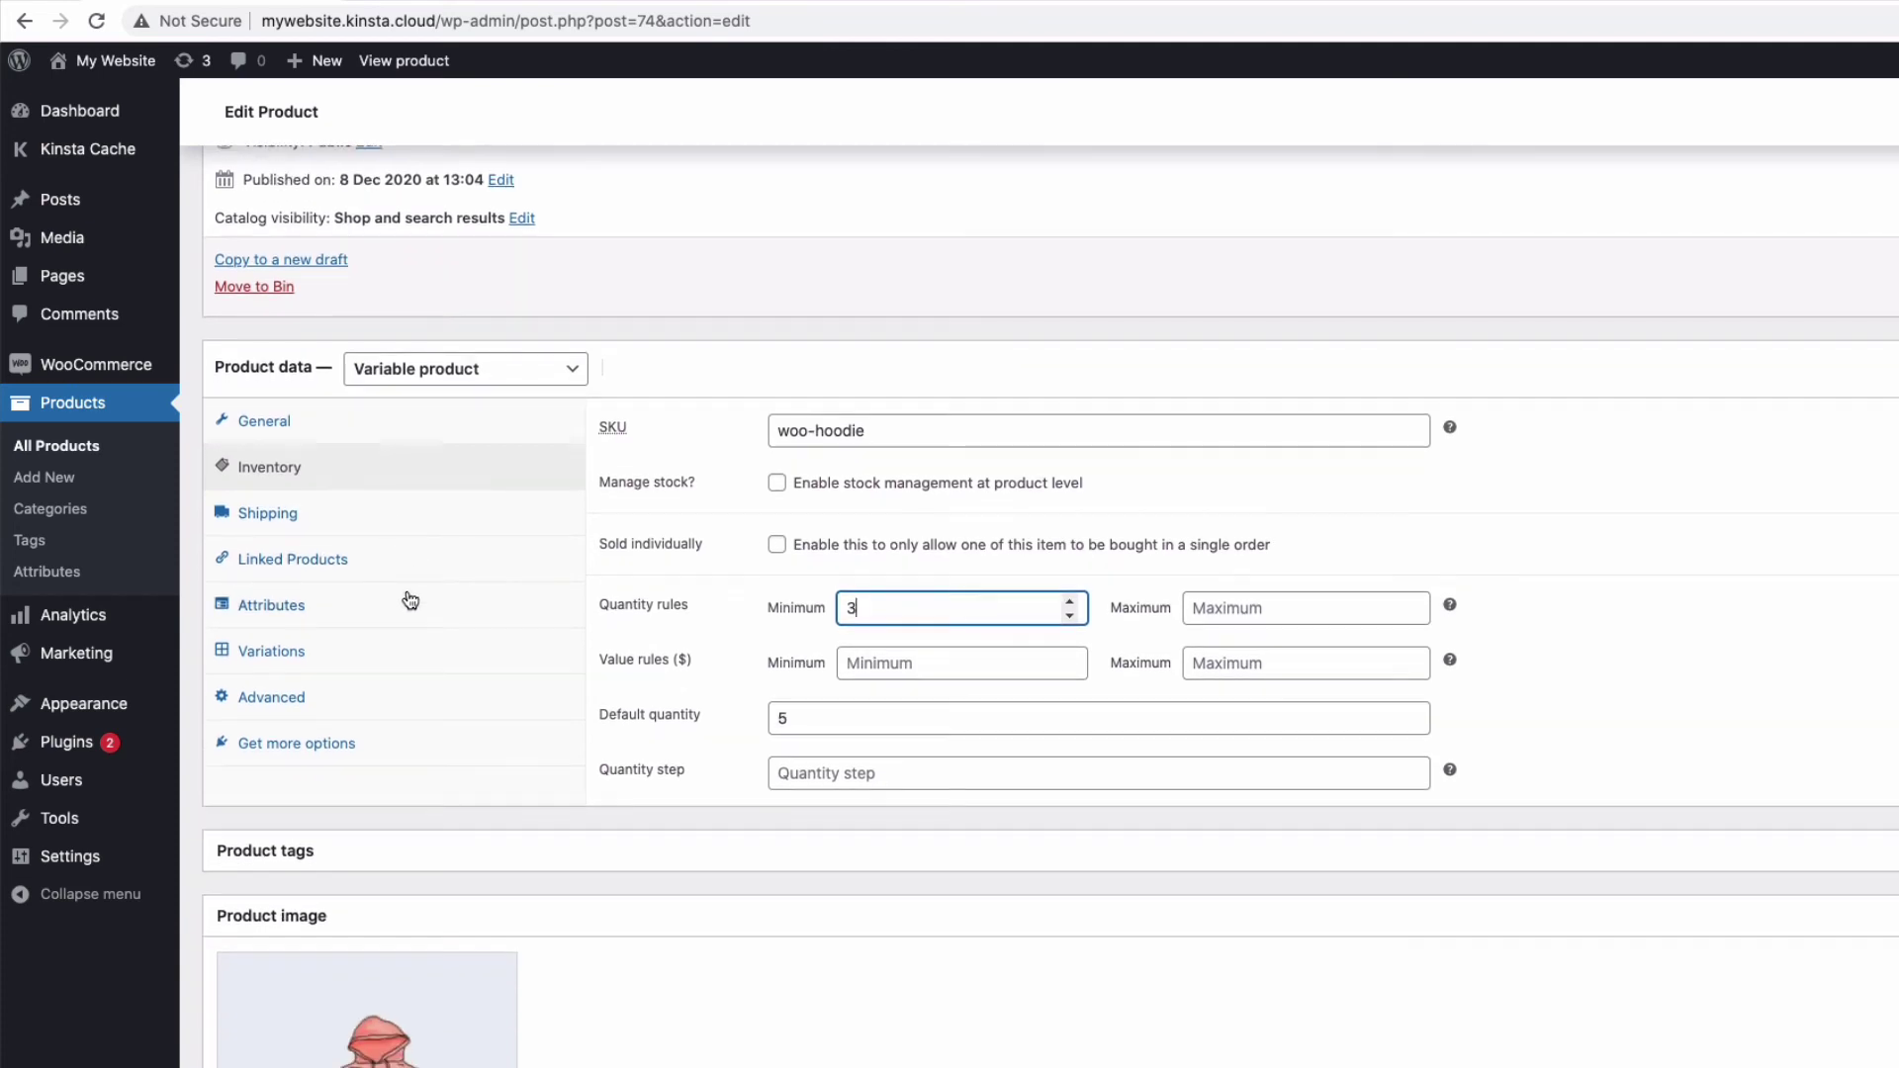
scroll(411, 601, "down", 1)
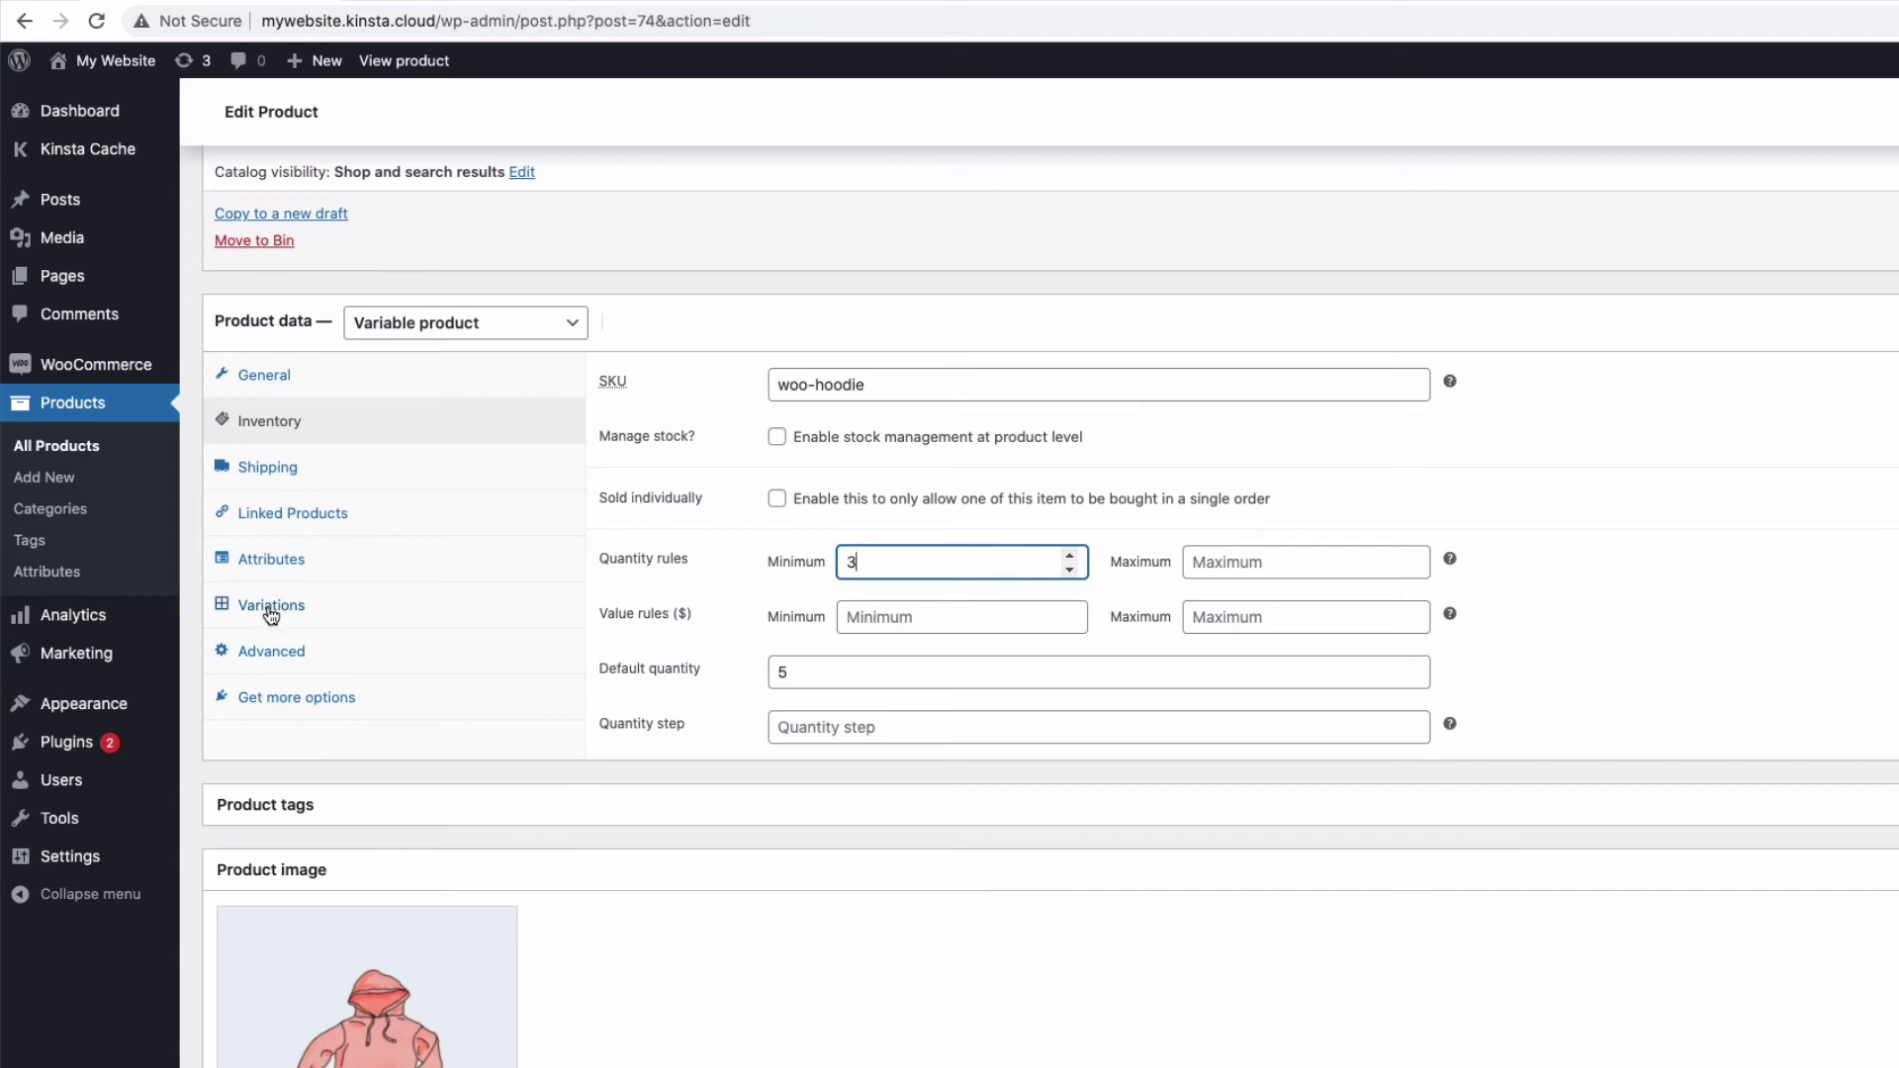
left_click(273, 612)
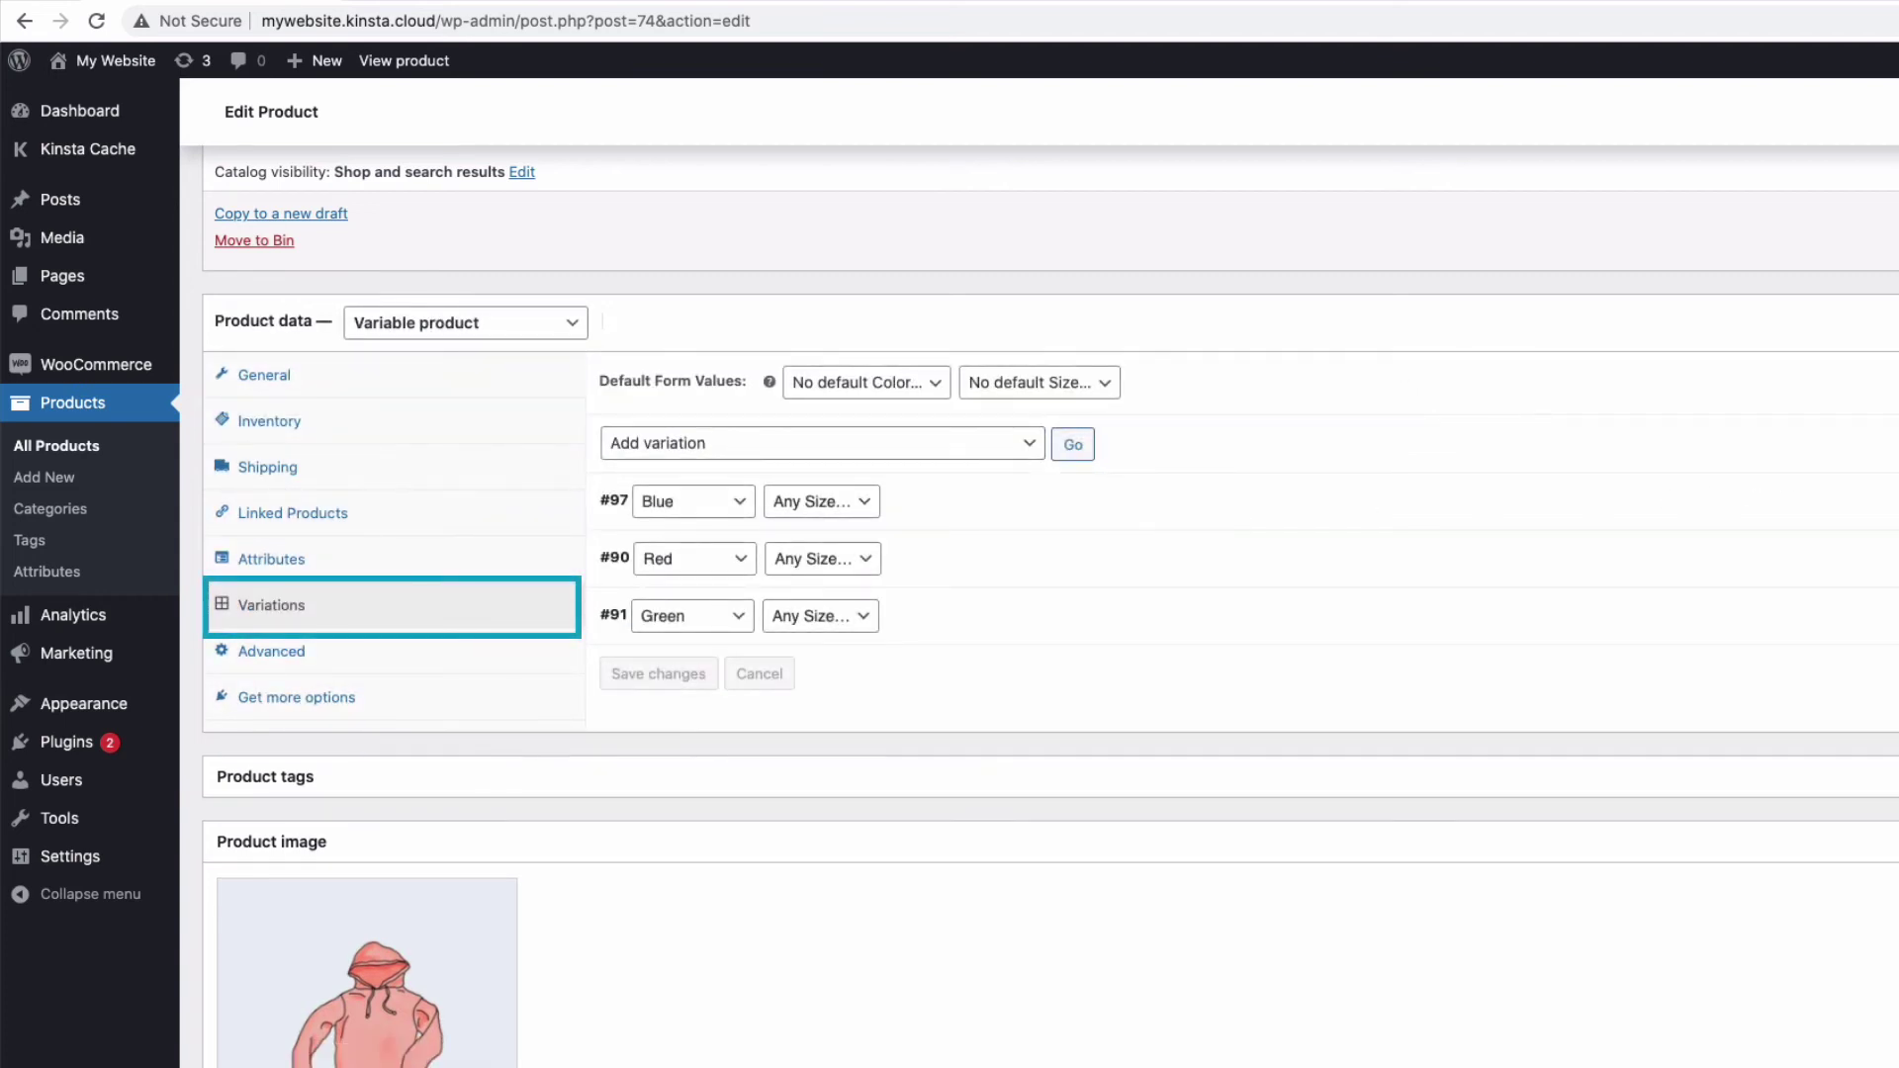
Inspect the Blue variation's minimum and maximum value rules, then update the Hoodie product.
left_click(1730, 499)
scroll(1525, 623, "down", 3)
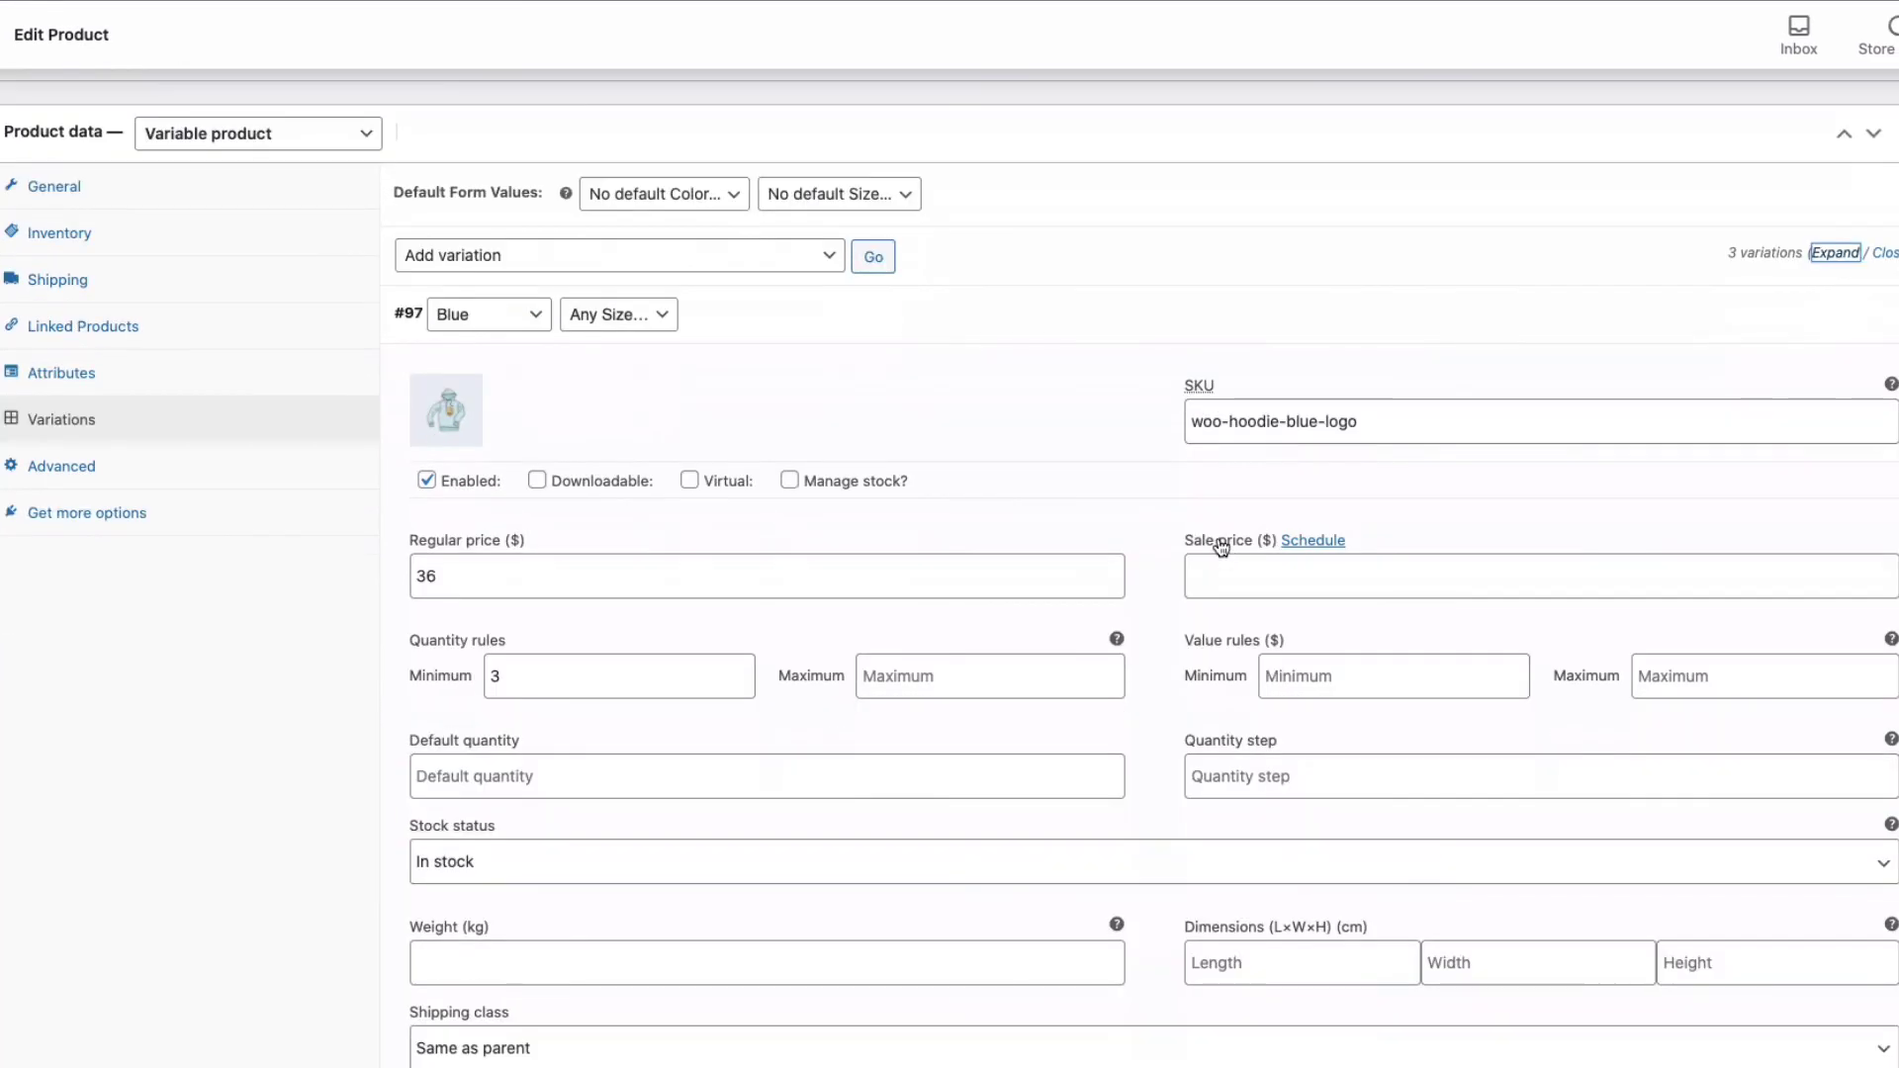
left_click(1373, 567)
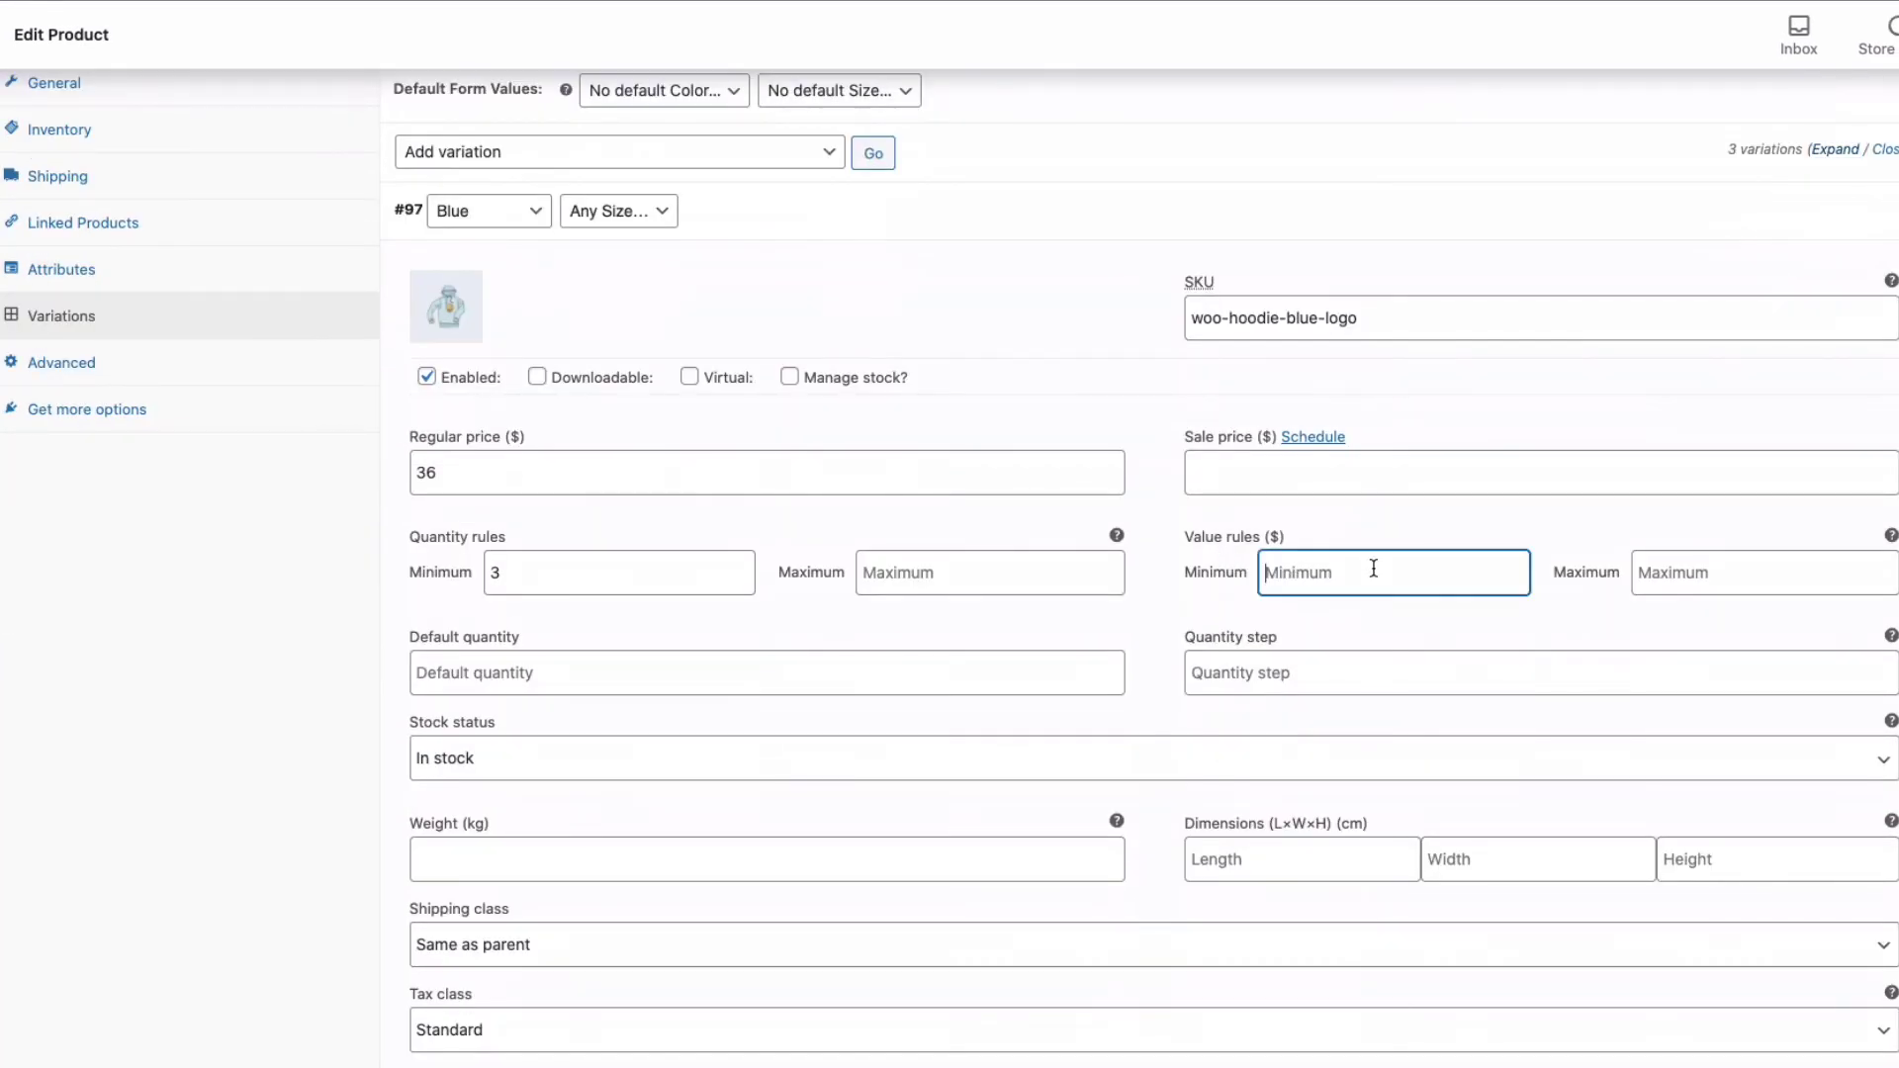
left_click(1750, 570)
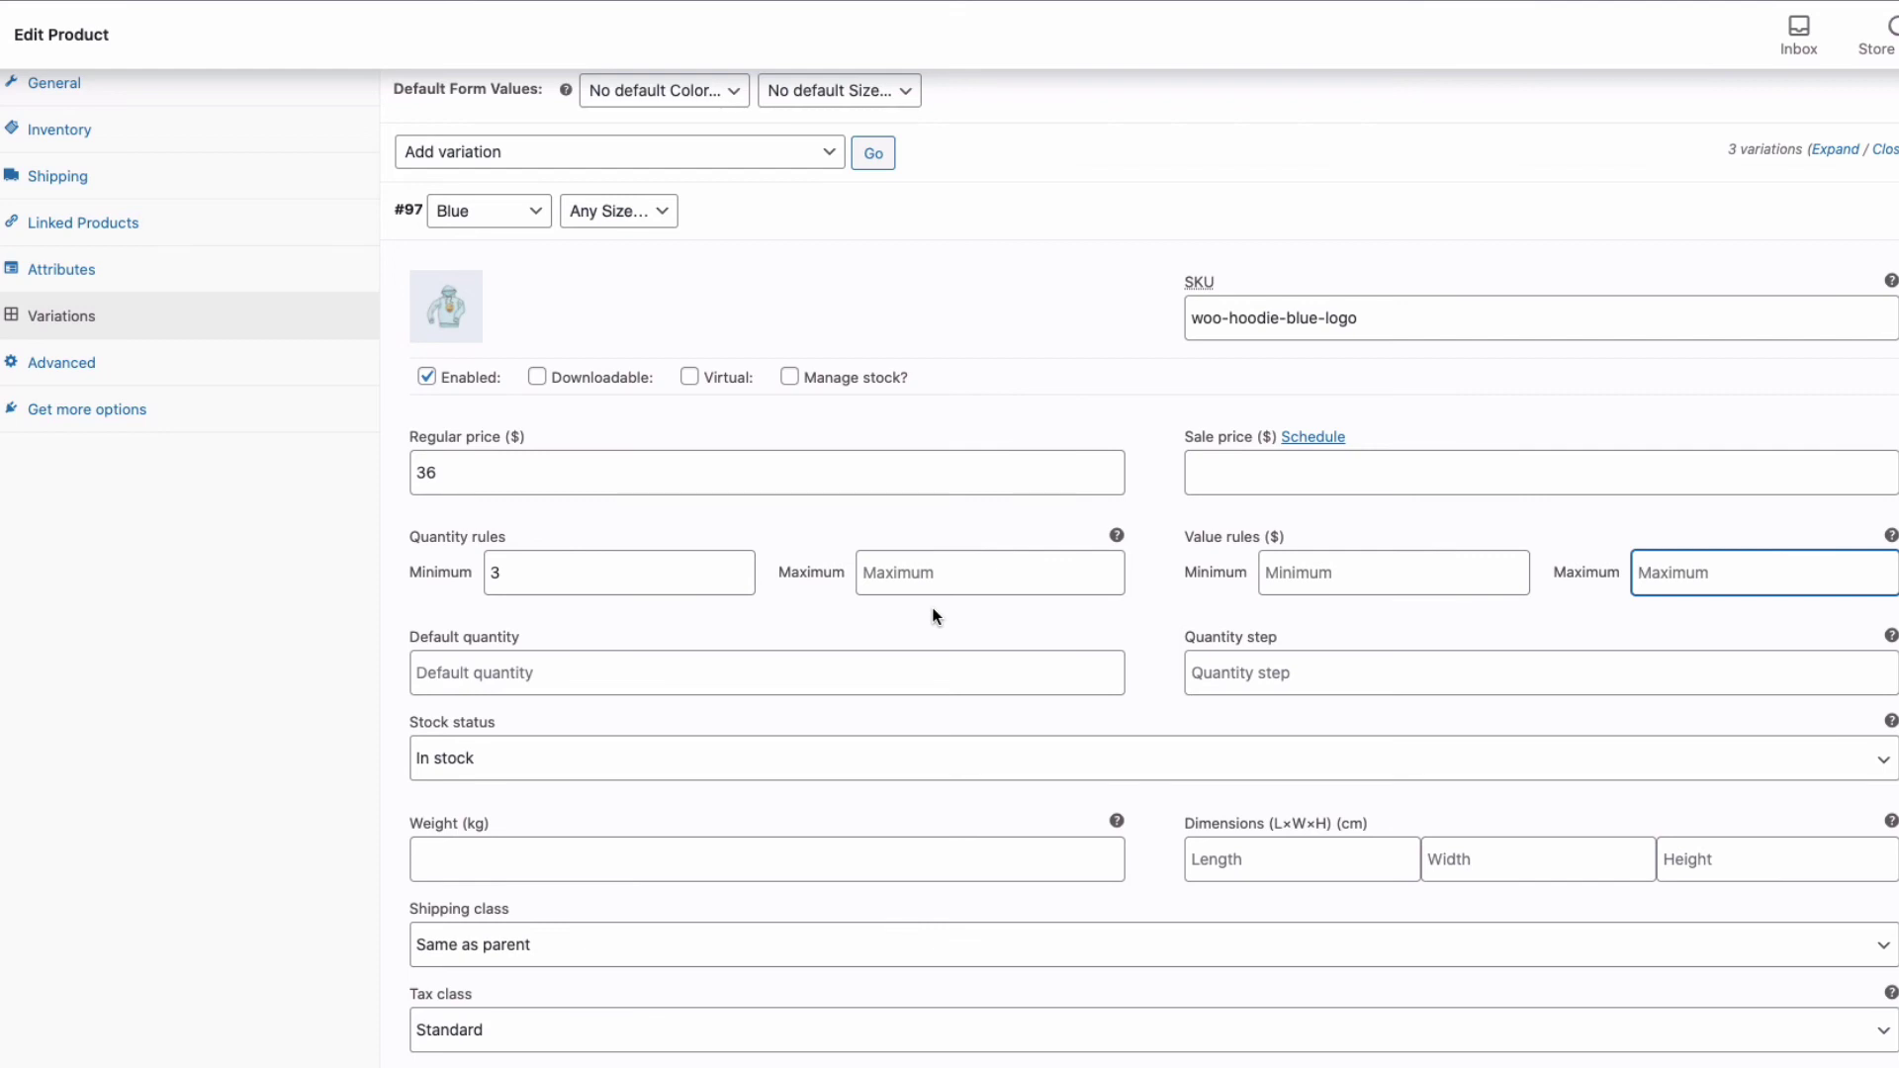
left_click(1882, 150)
scroll(1869, 210, "up", 3)
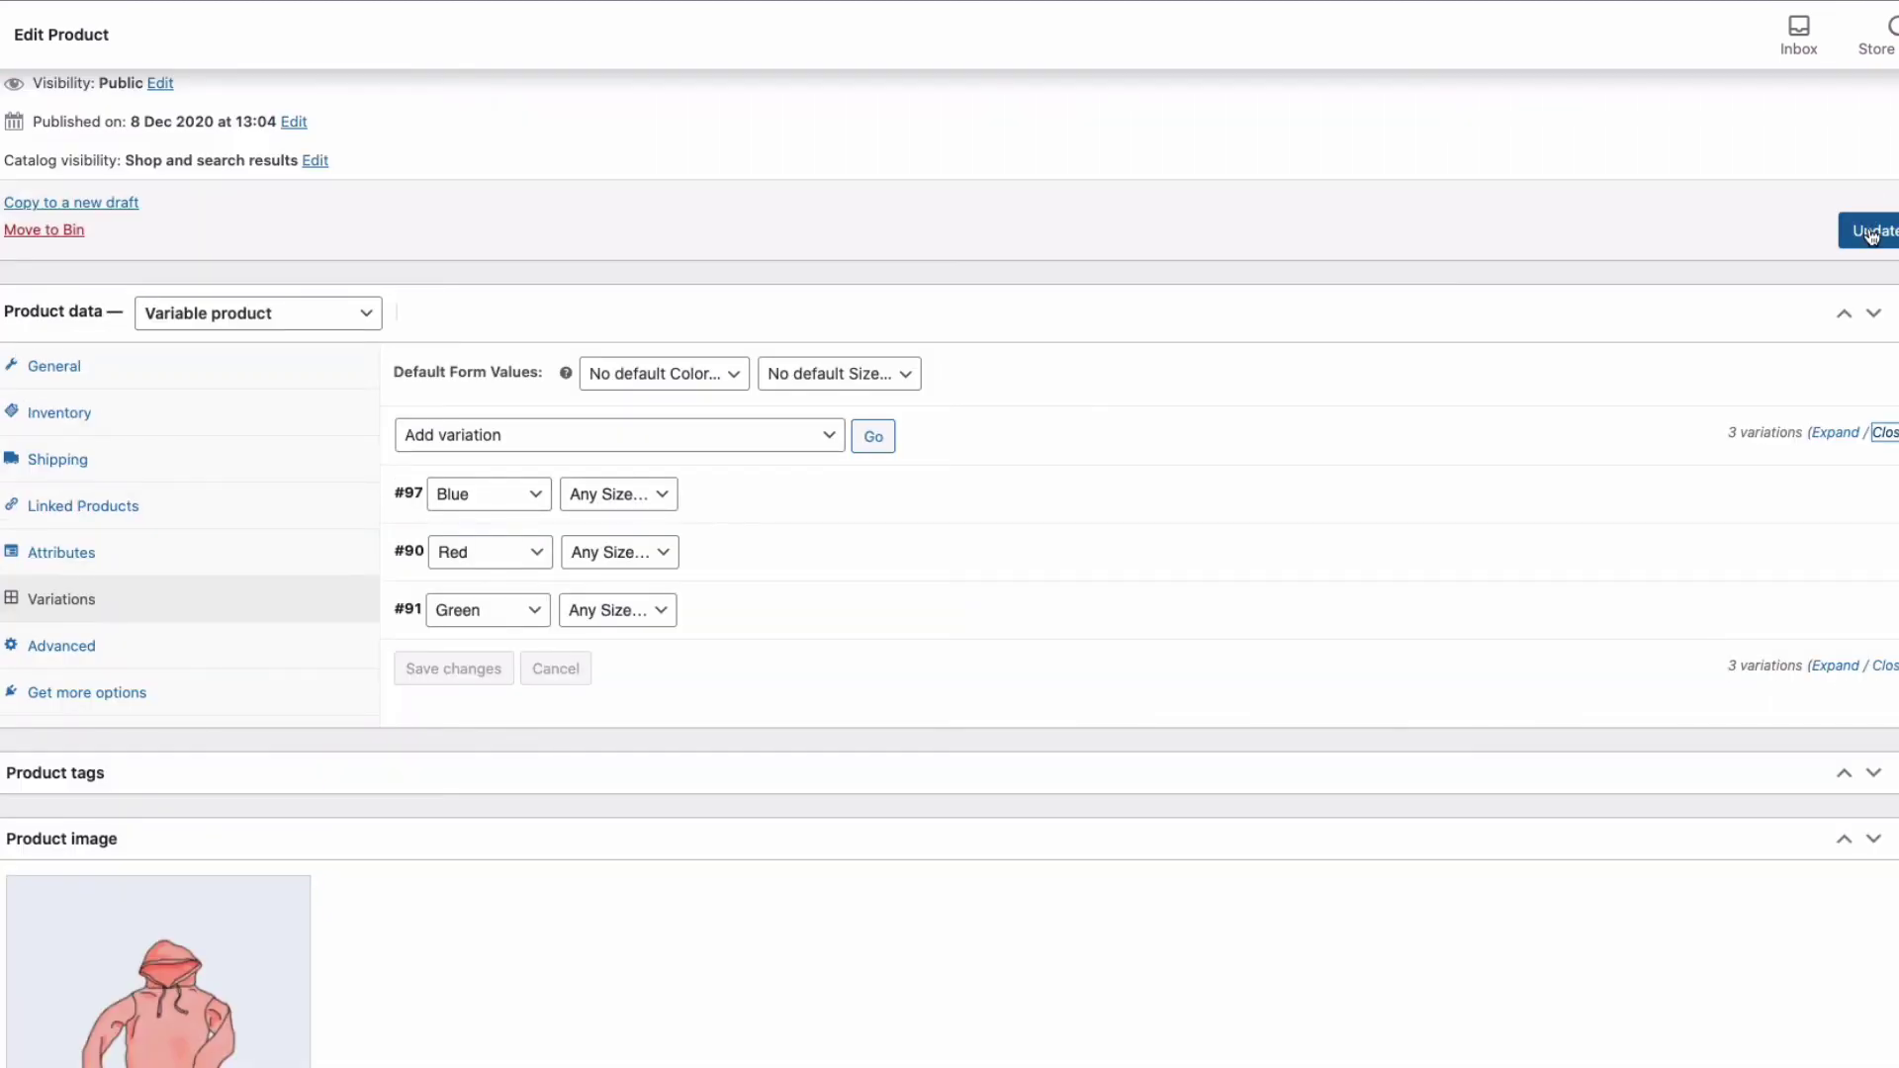
left_click(1871, 232)
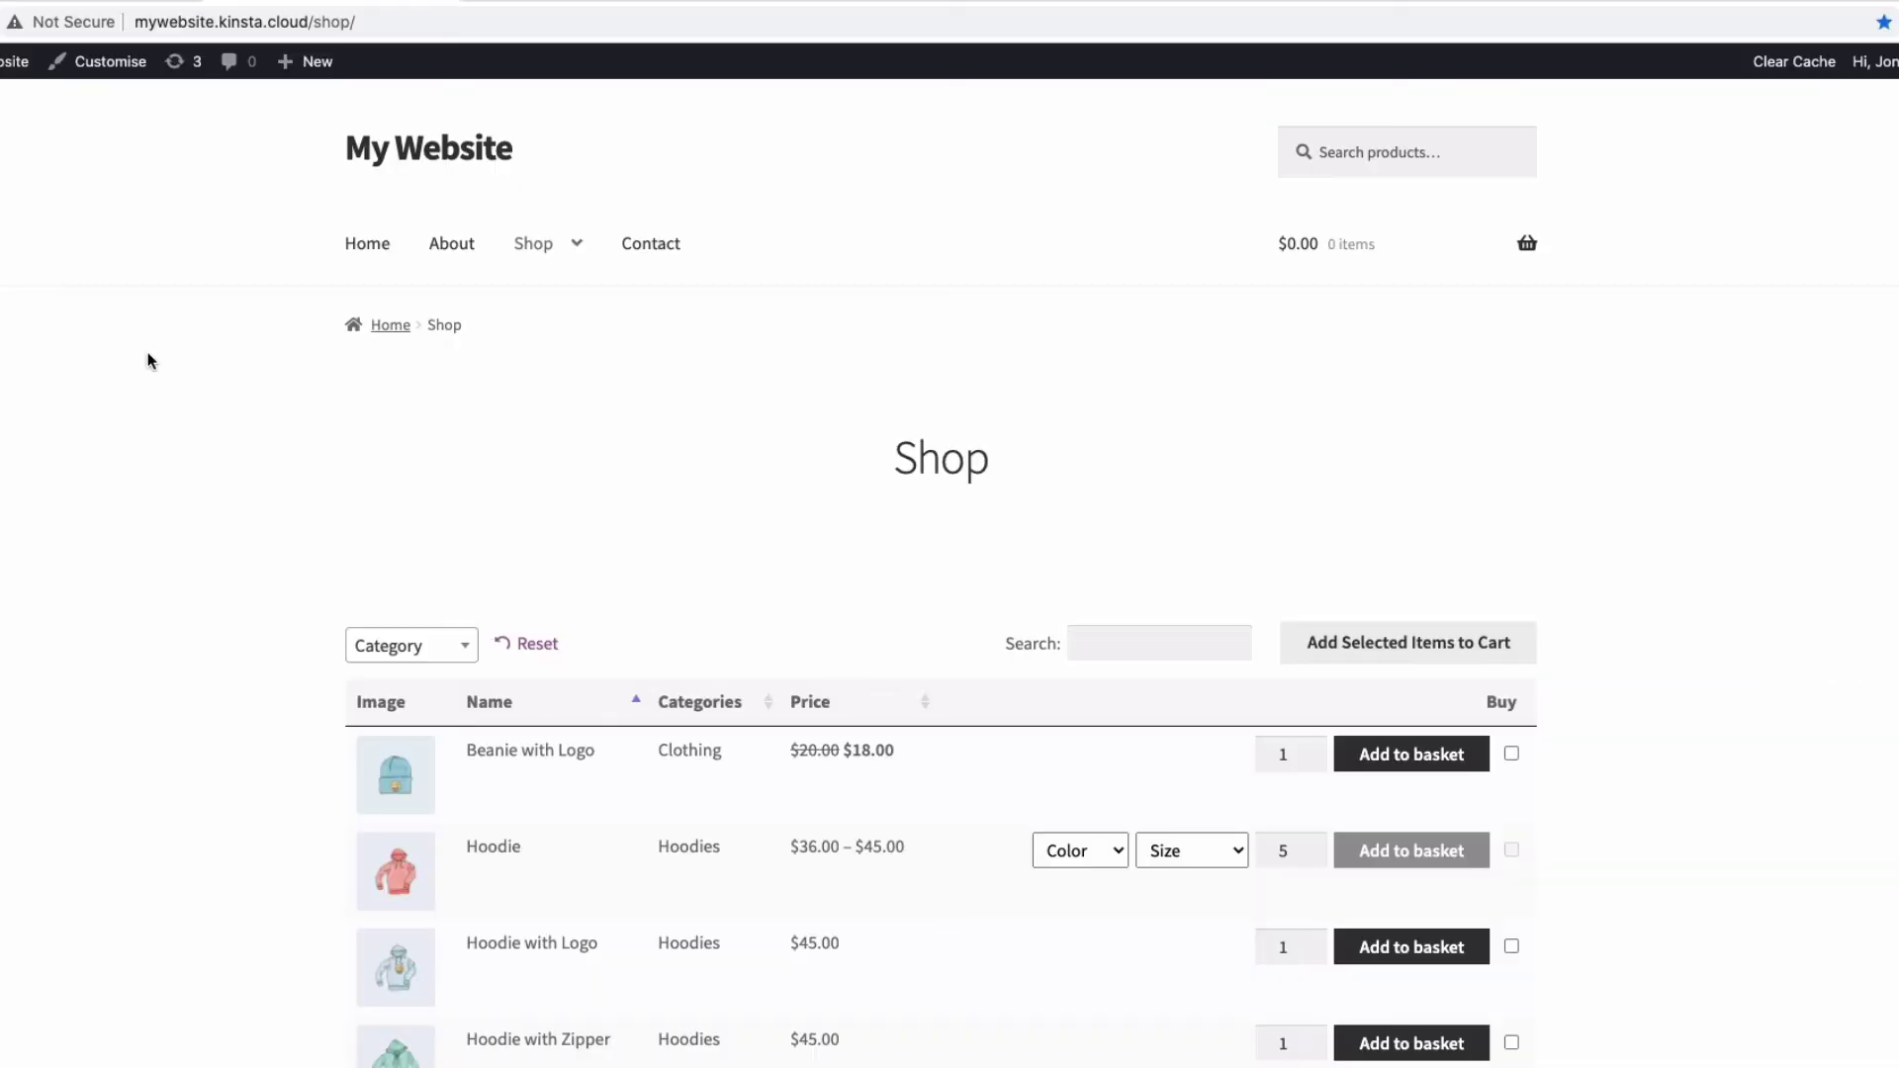
Choose Blue colour and Medium size for the Hoodie on the Shop page.
scroll(153, 356, "down", 1)
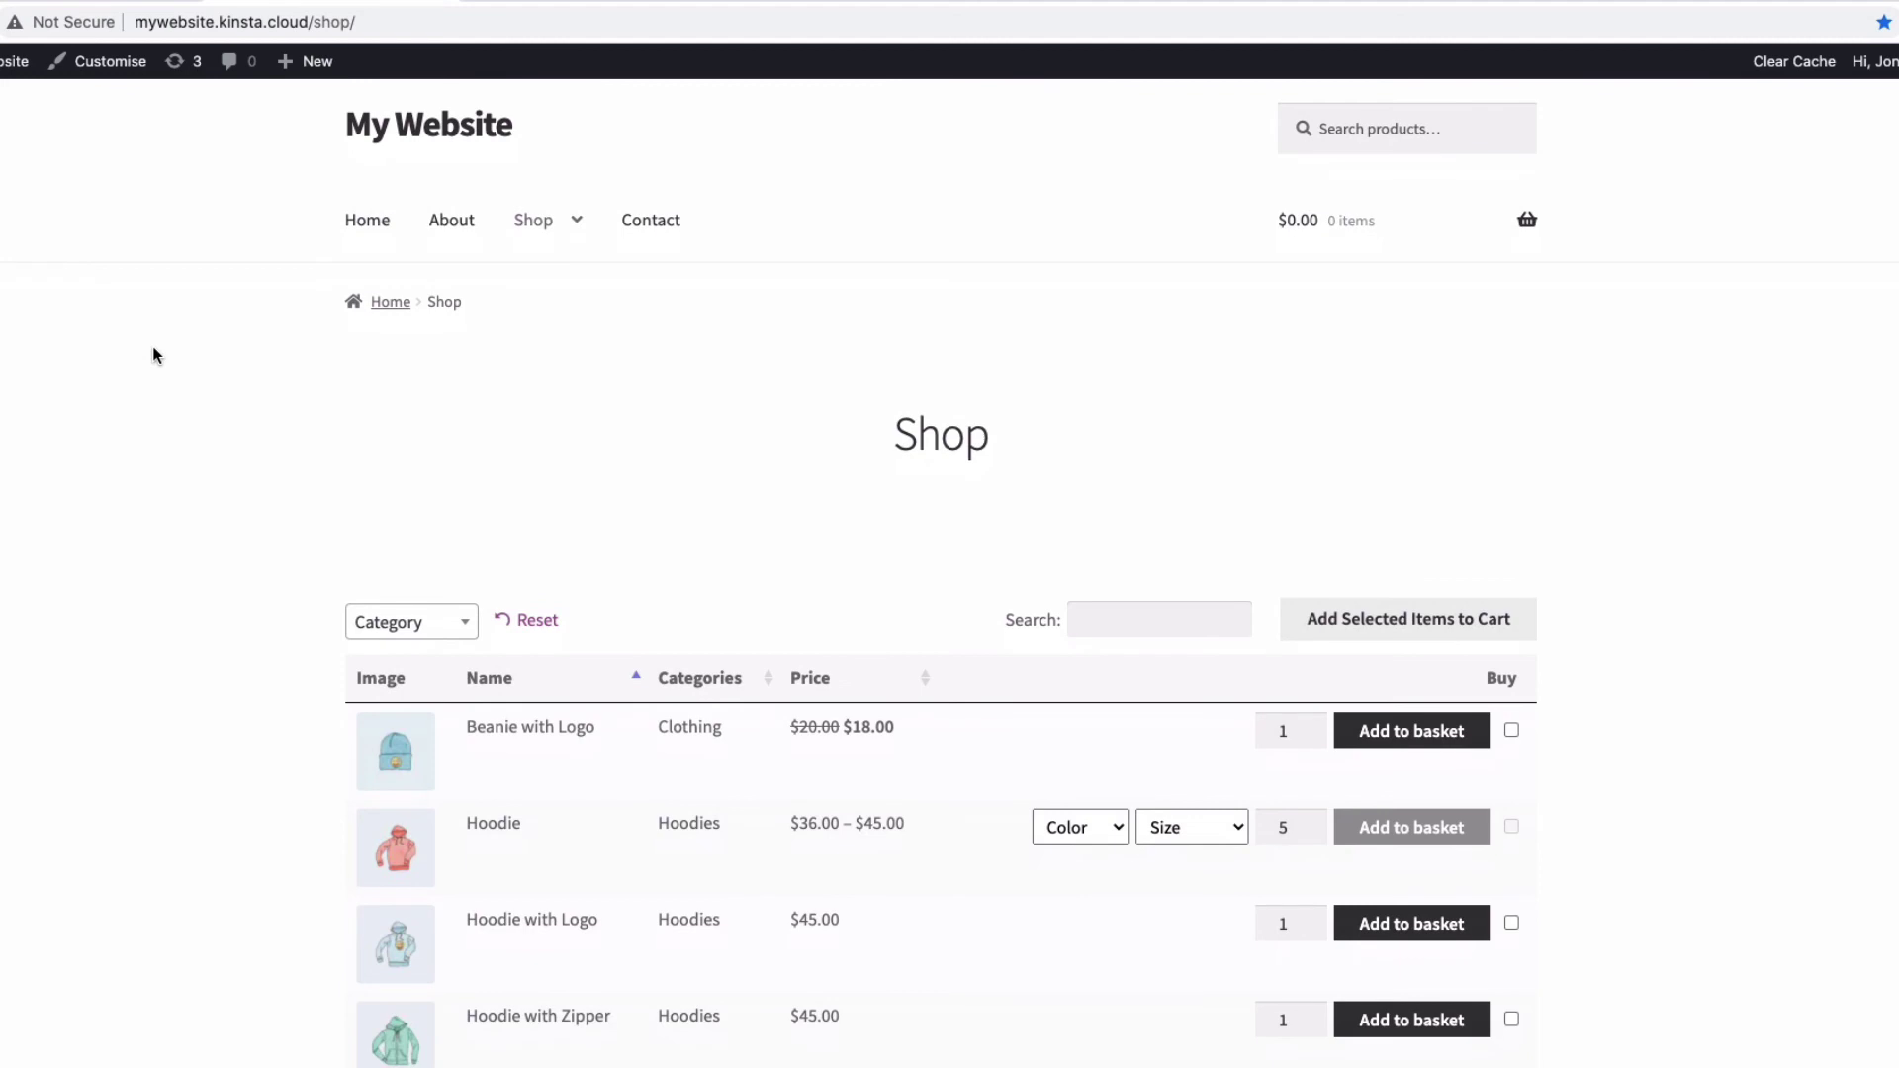
scroll(153, 346, "down", 1)
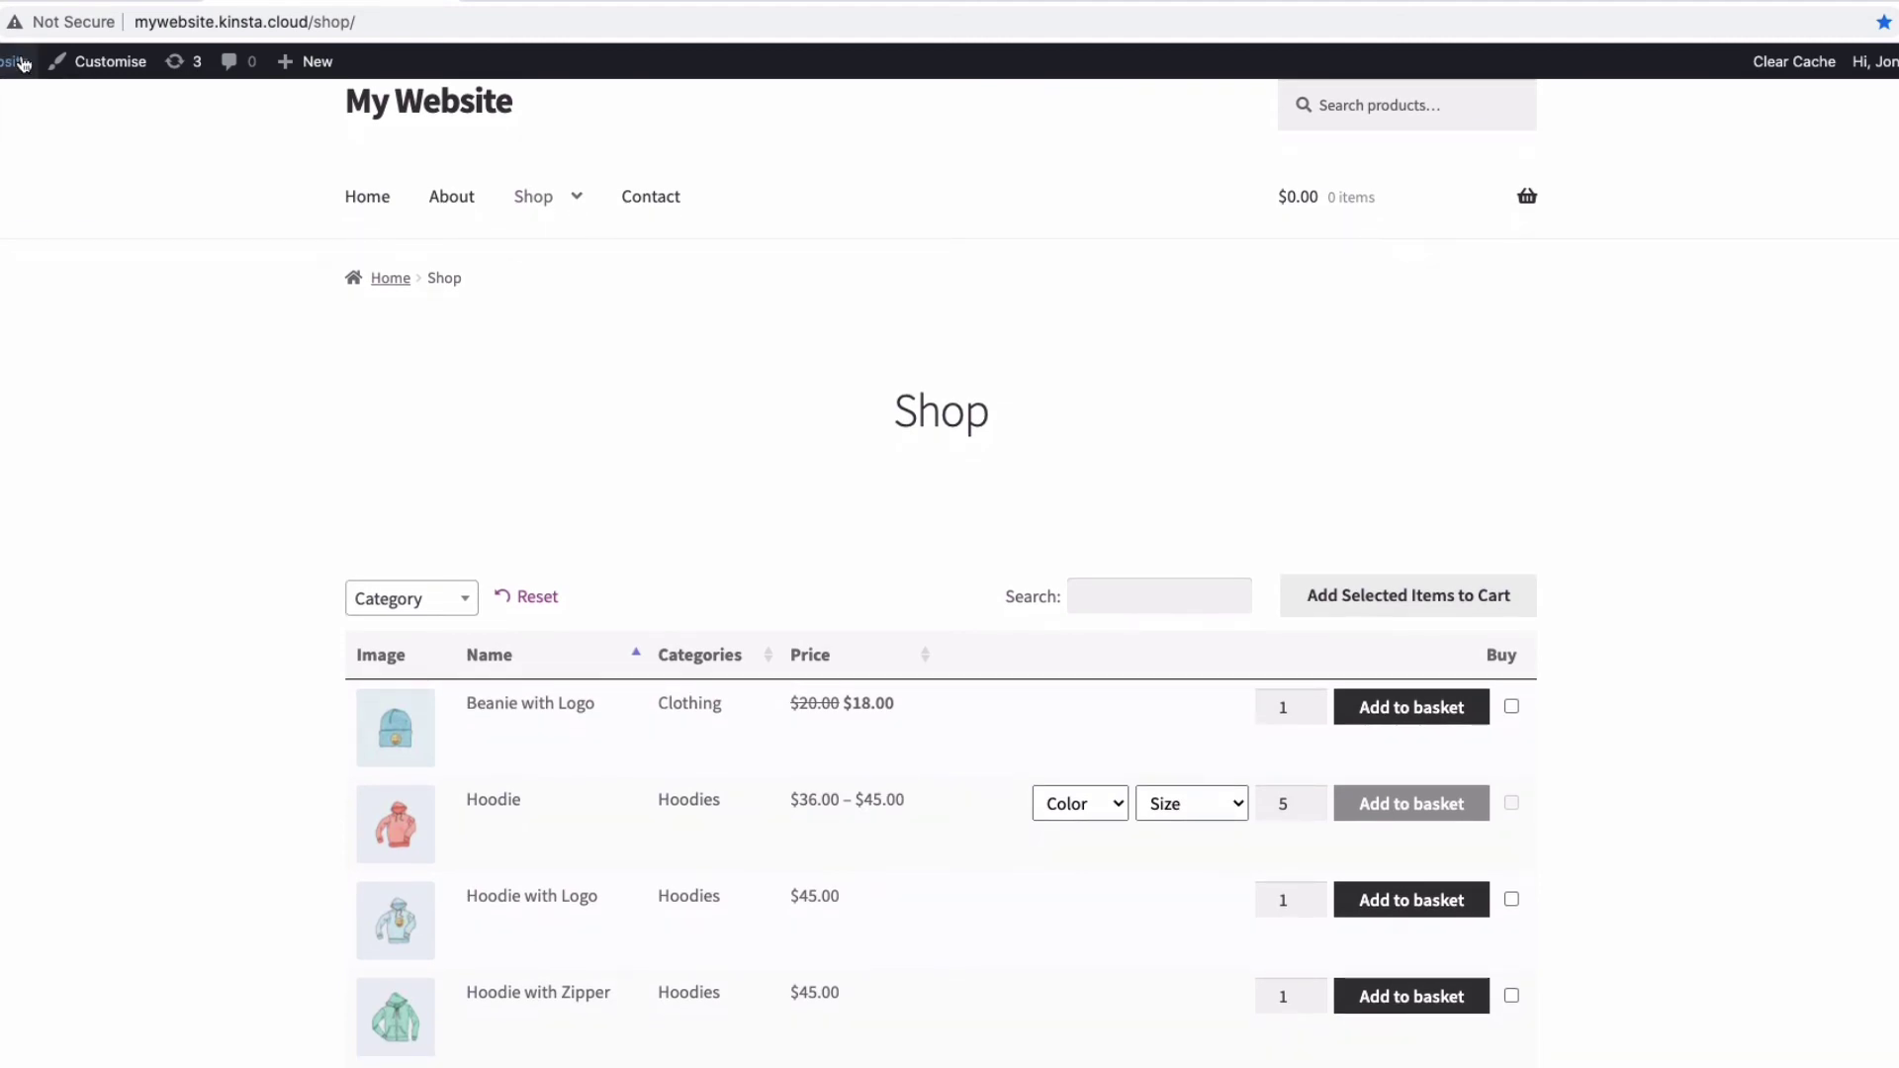
scroll(797, 475, "down", 5)
scroll(806, 461, "down", 3)
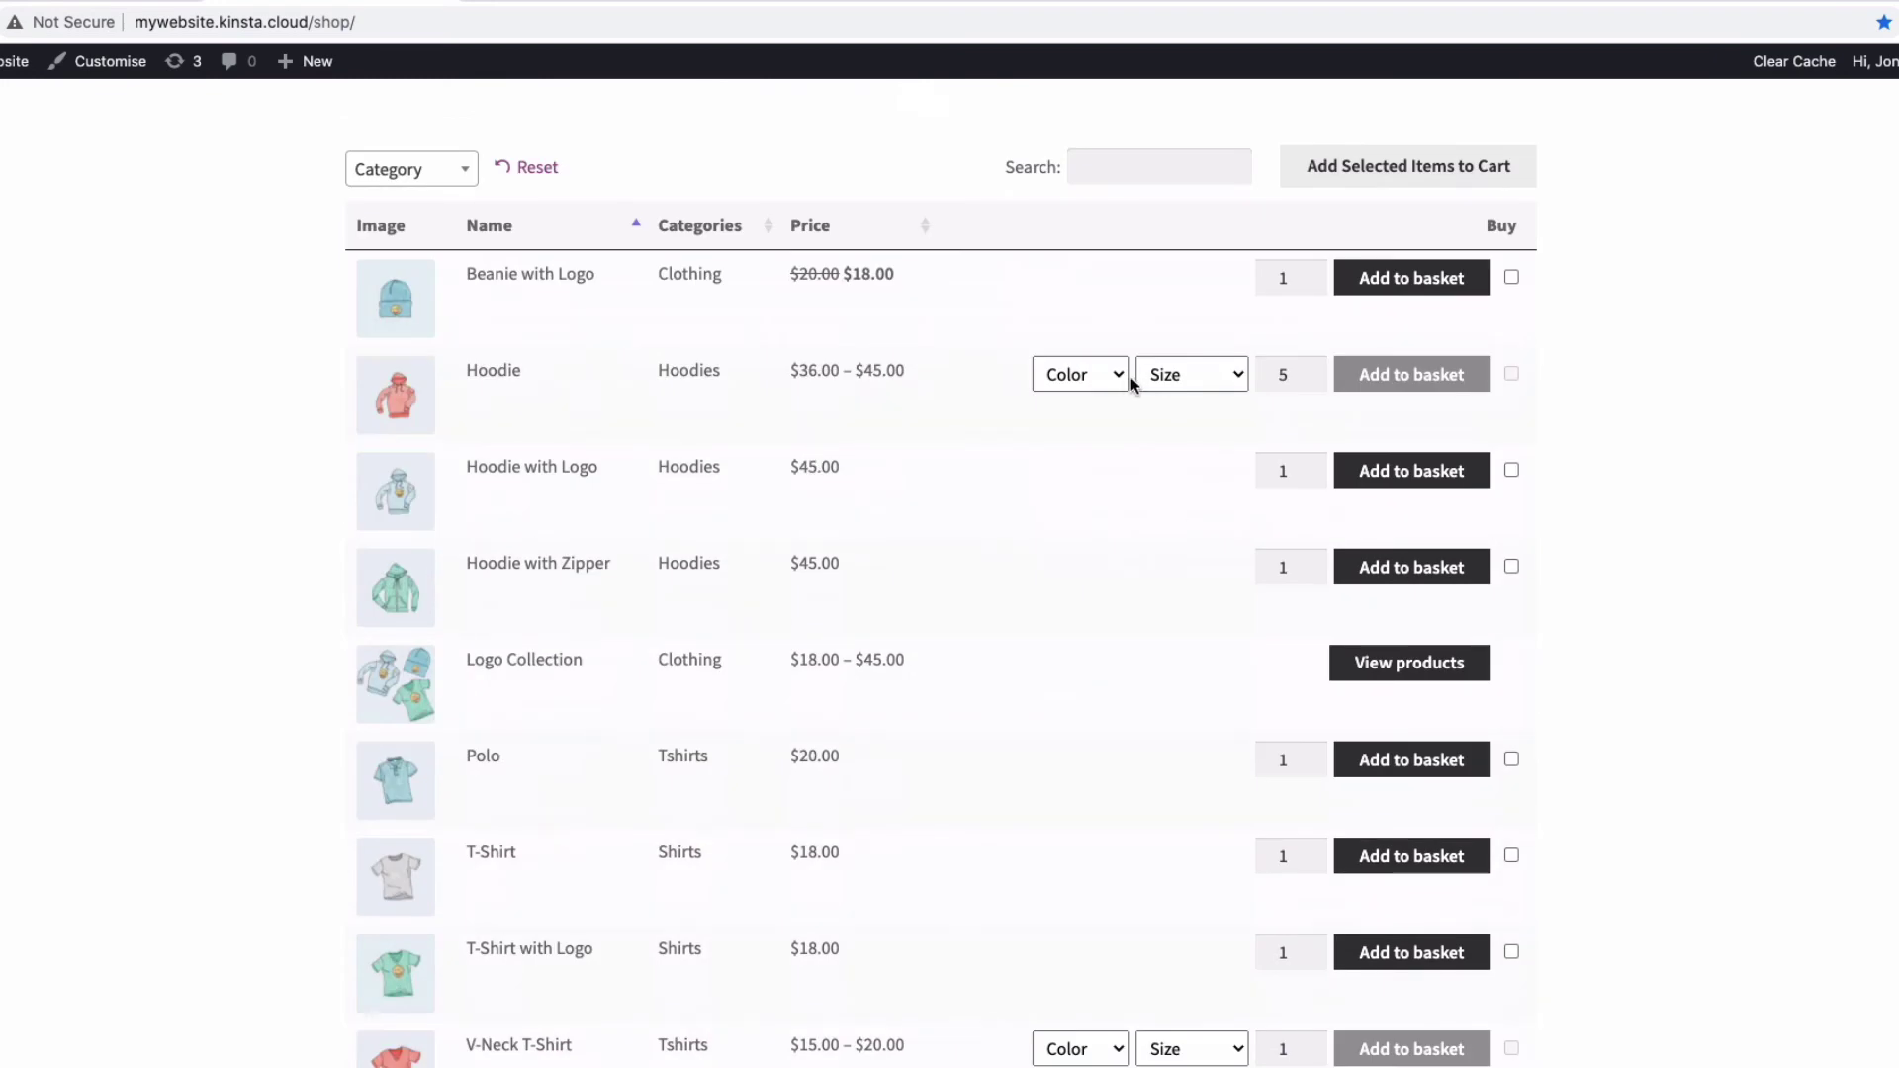
left_click(1123, 376)
left_click(1095, 396)
left_click(1191, 379)
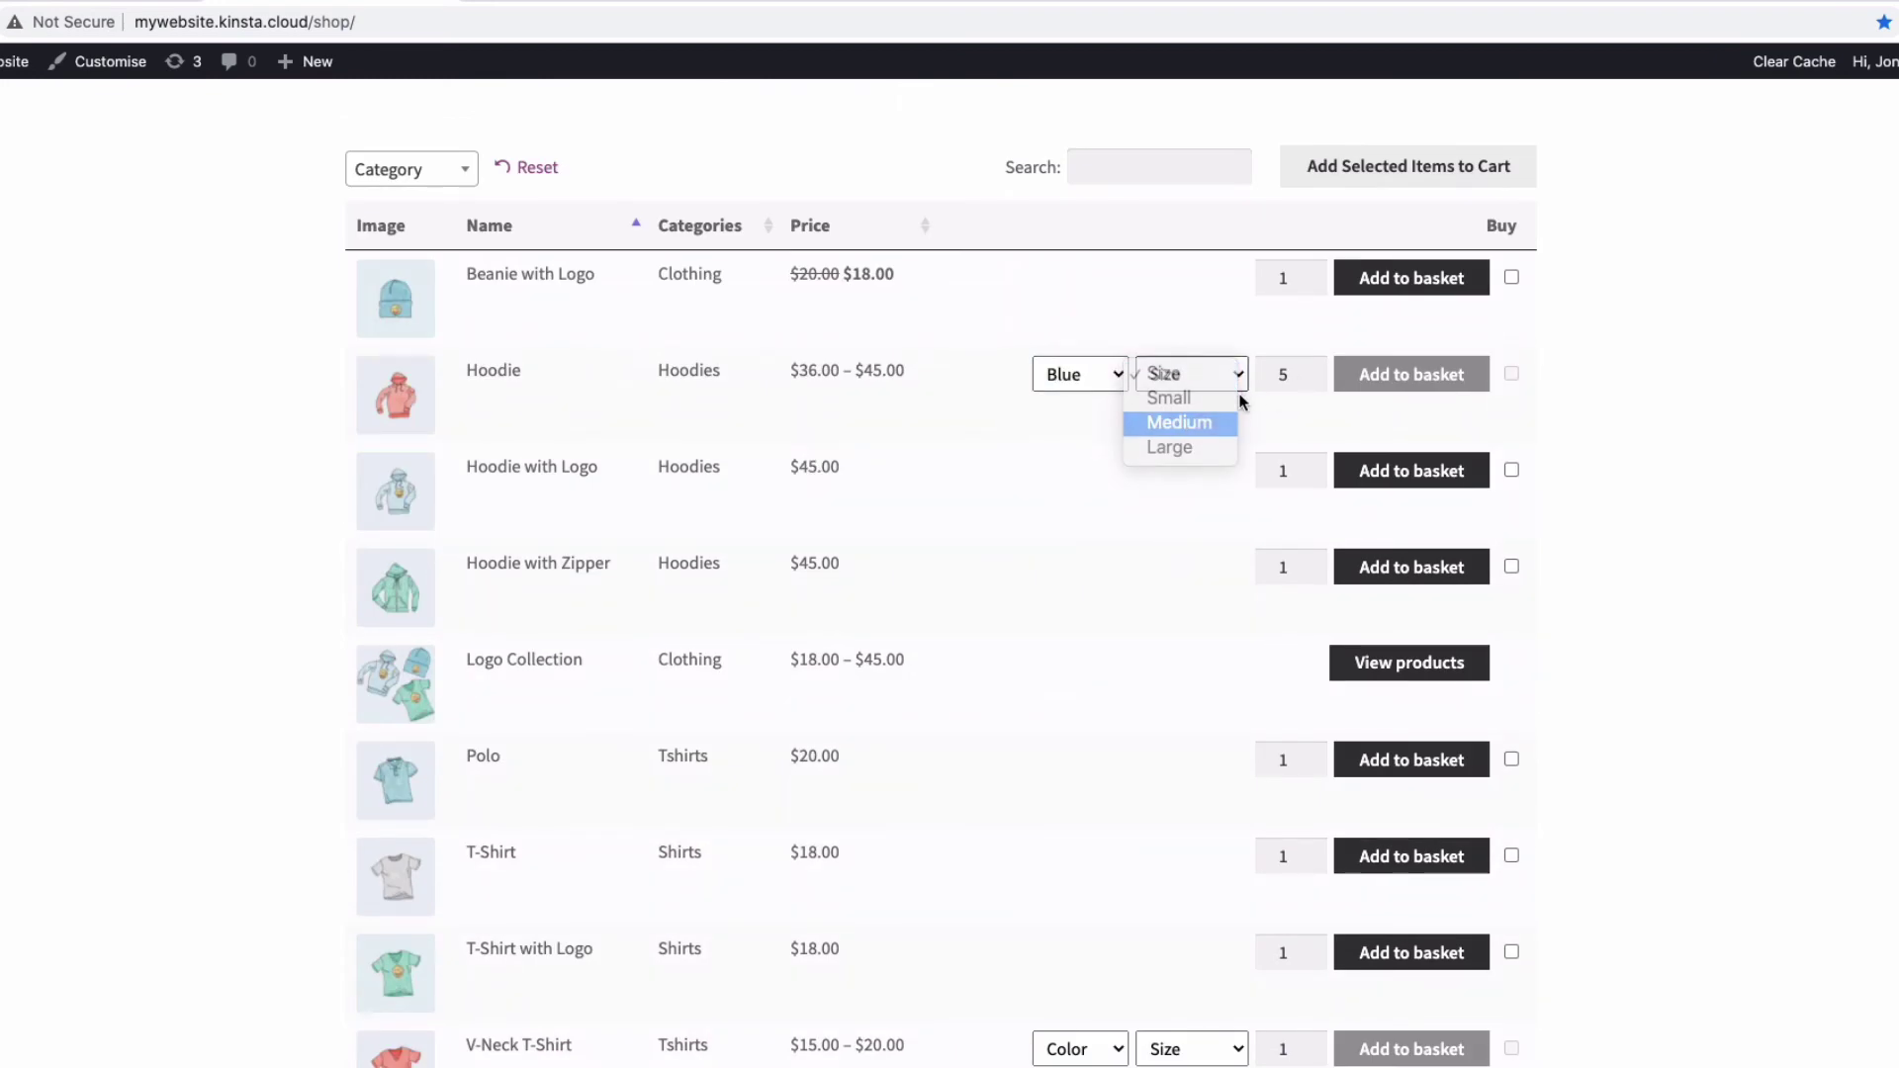
left_click(1220, 415)
Lower the Hoodie quantity to 2, add it to the basket and view the basket.
left_click(1313, 382)
left_click(1314, 381)
left_click(1314, 380)
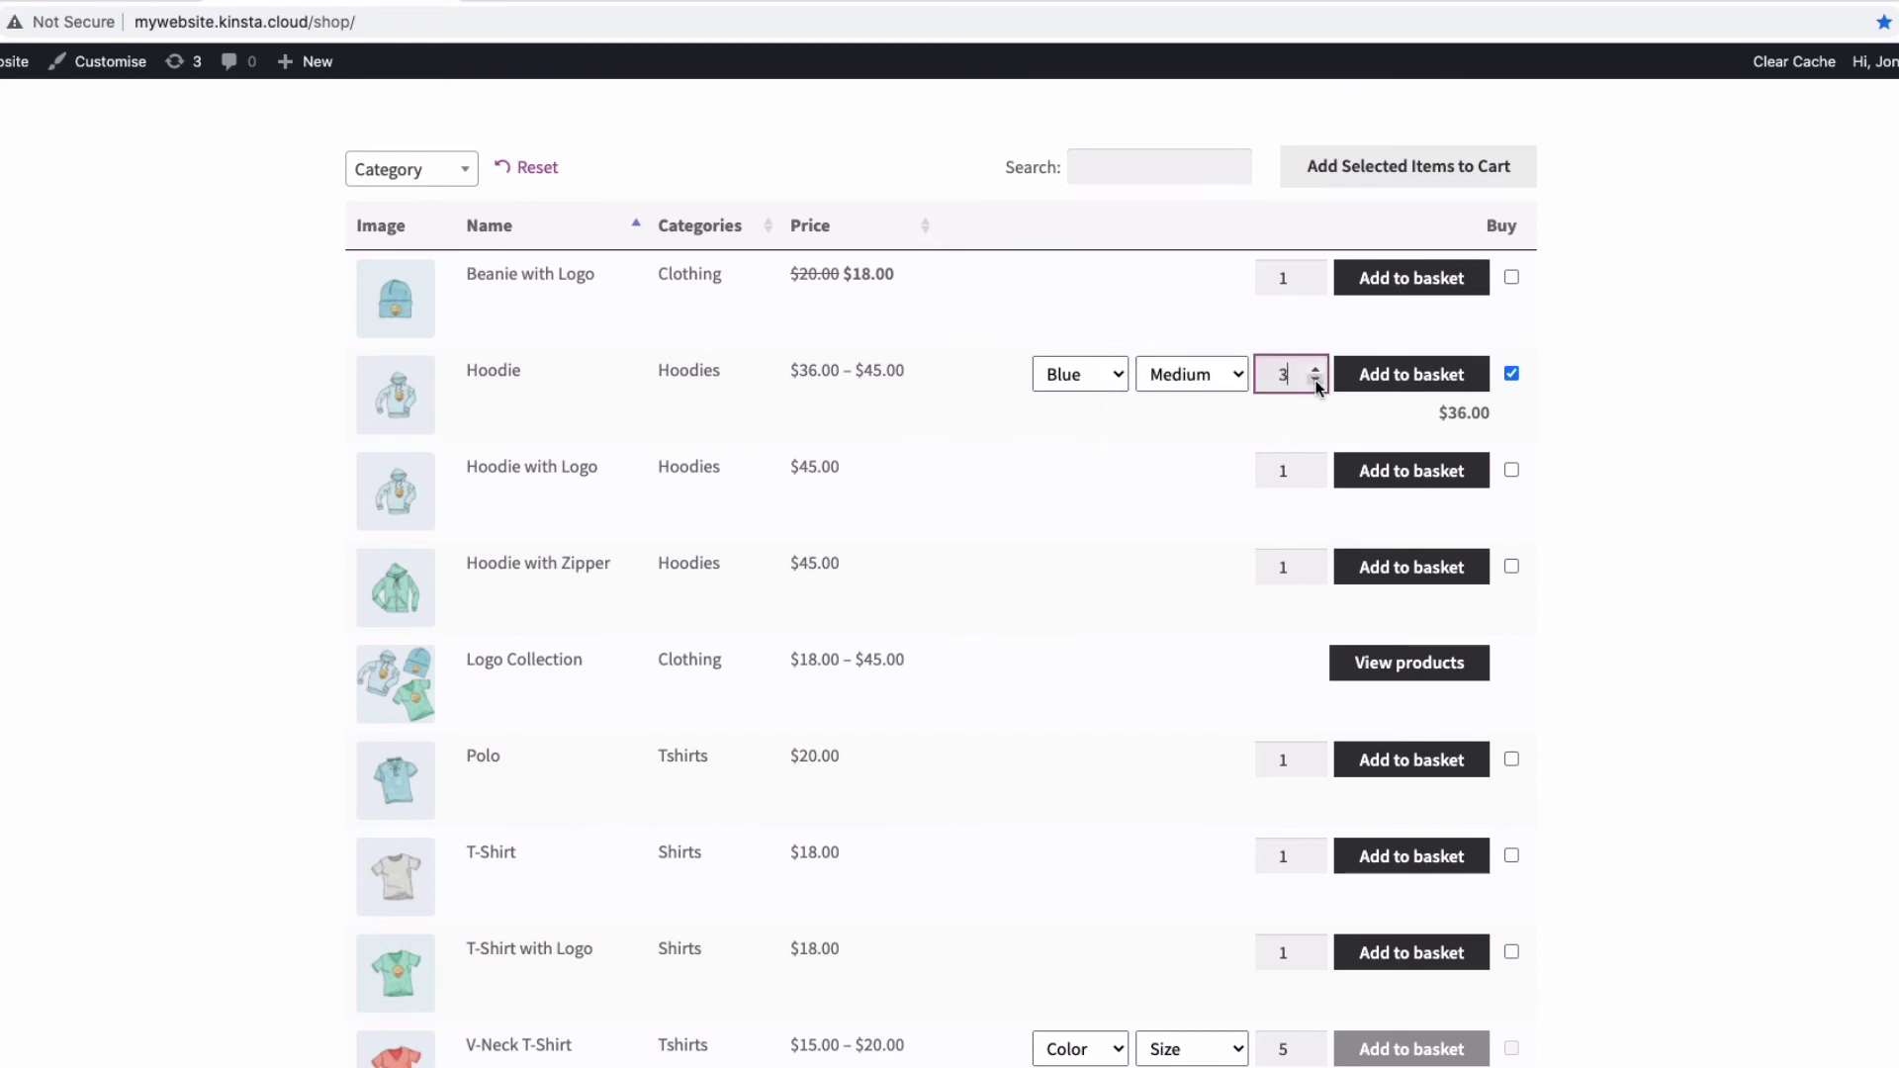
left_click(1417, 380)
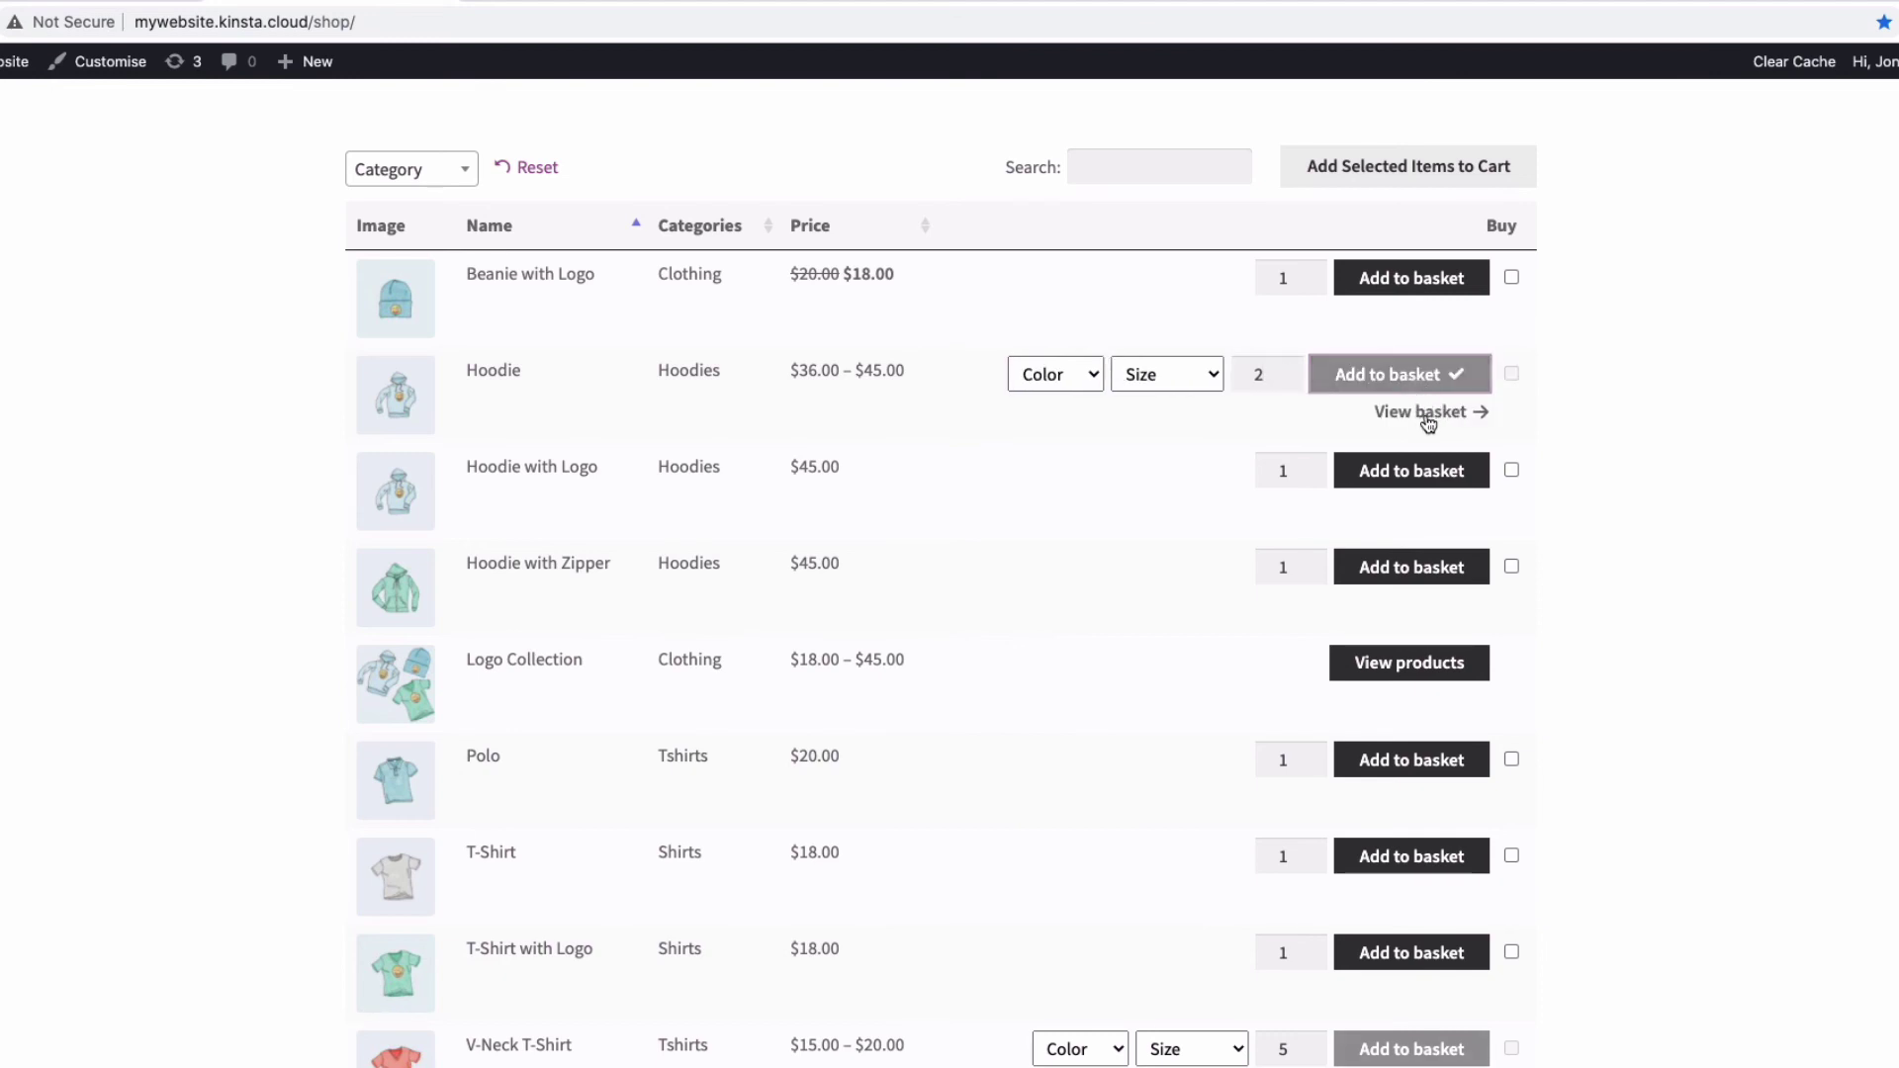
left_click(1424, 414)
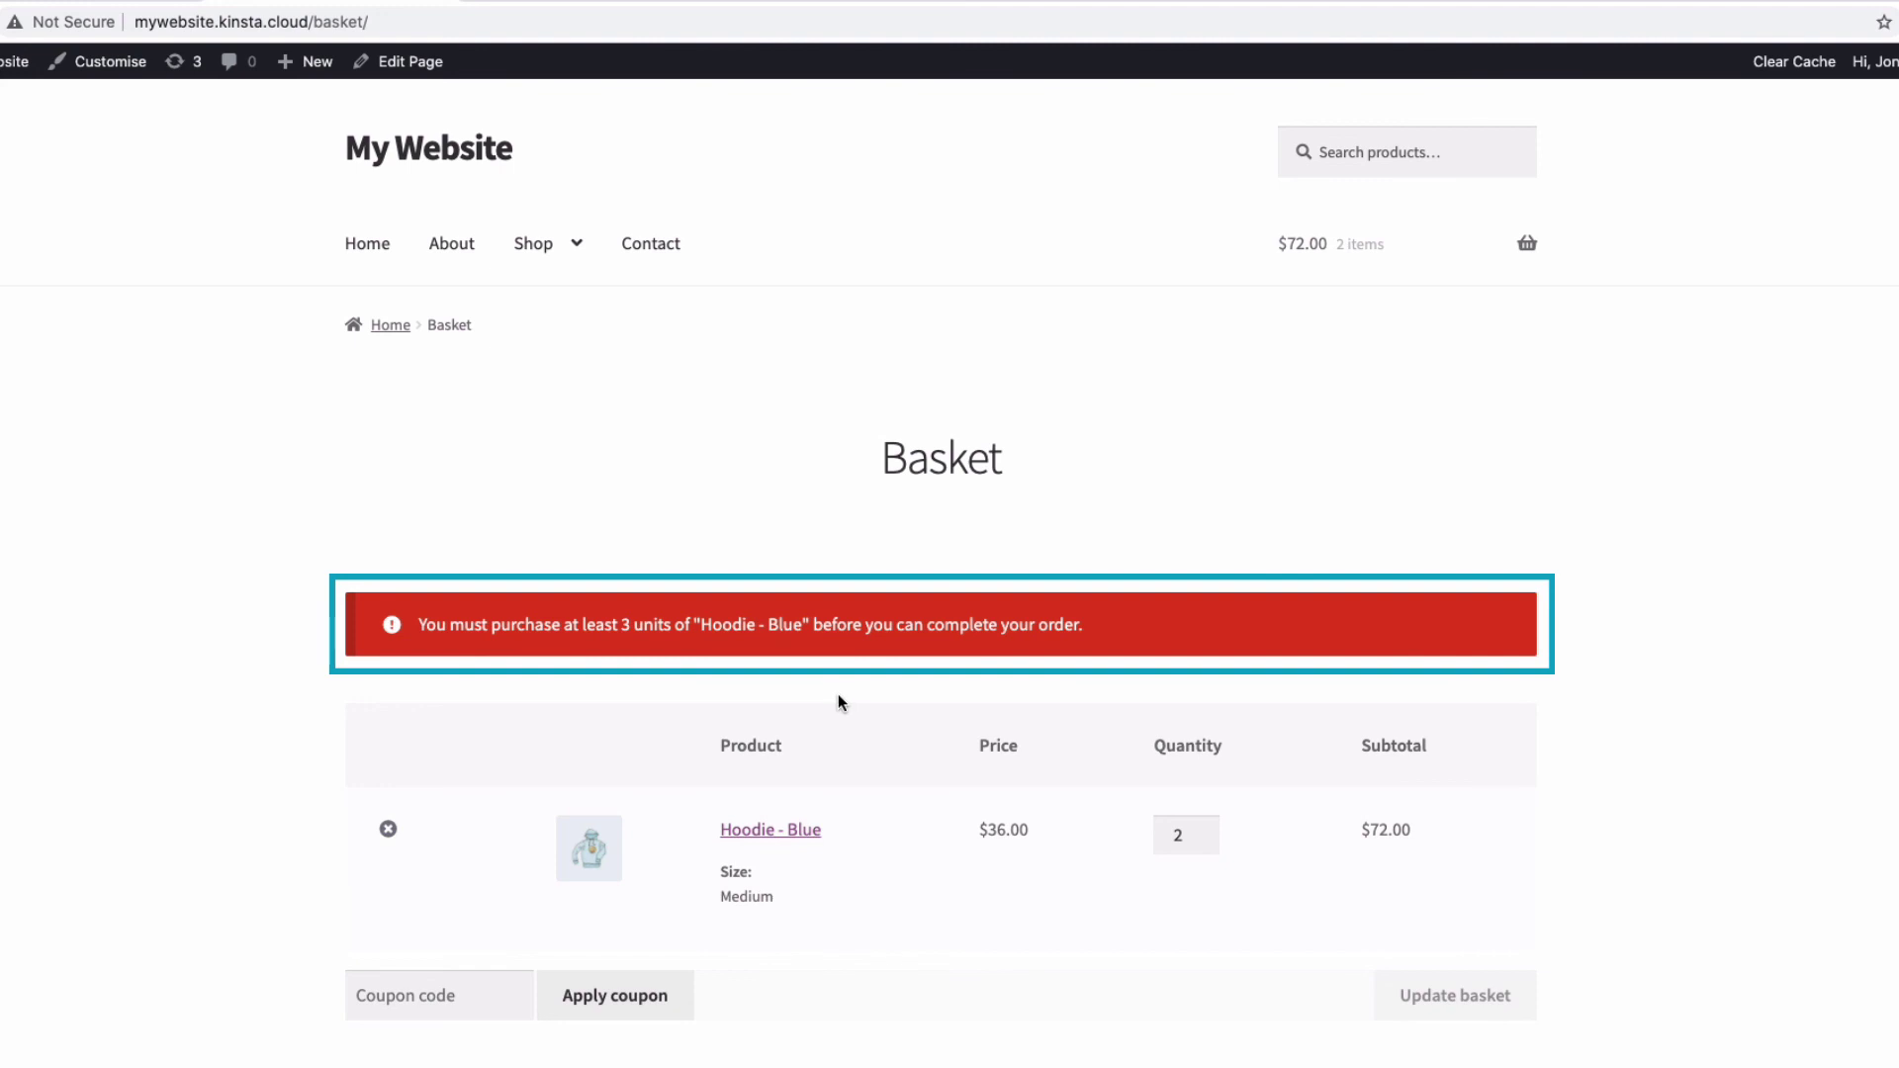
Update the Blue Medium Hoodie basket quantity to 3, clearing the minimum-quantity warning at $108.00.
left_click(1204, 829)
left_click(1455, 998)
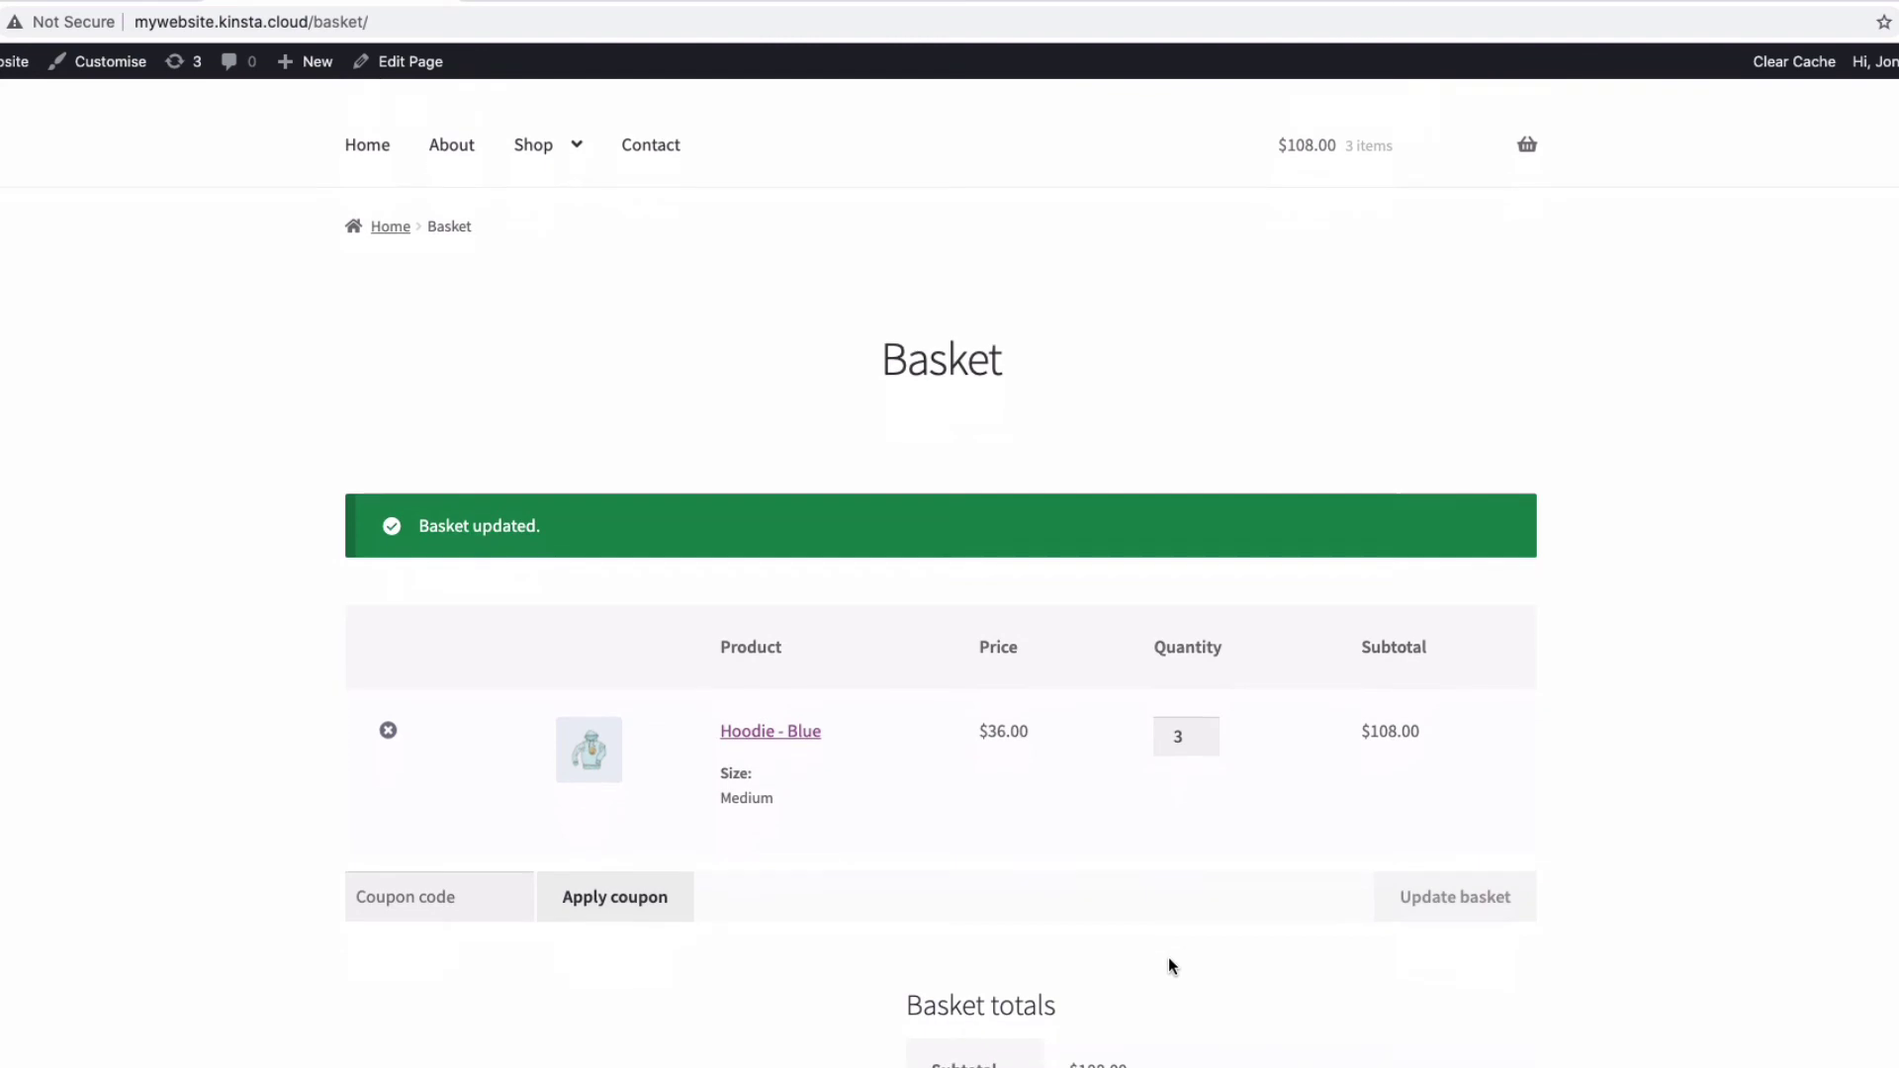
scroll(1157, 791, "down", 4)
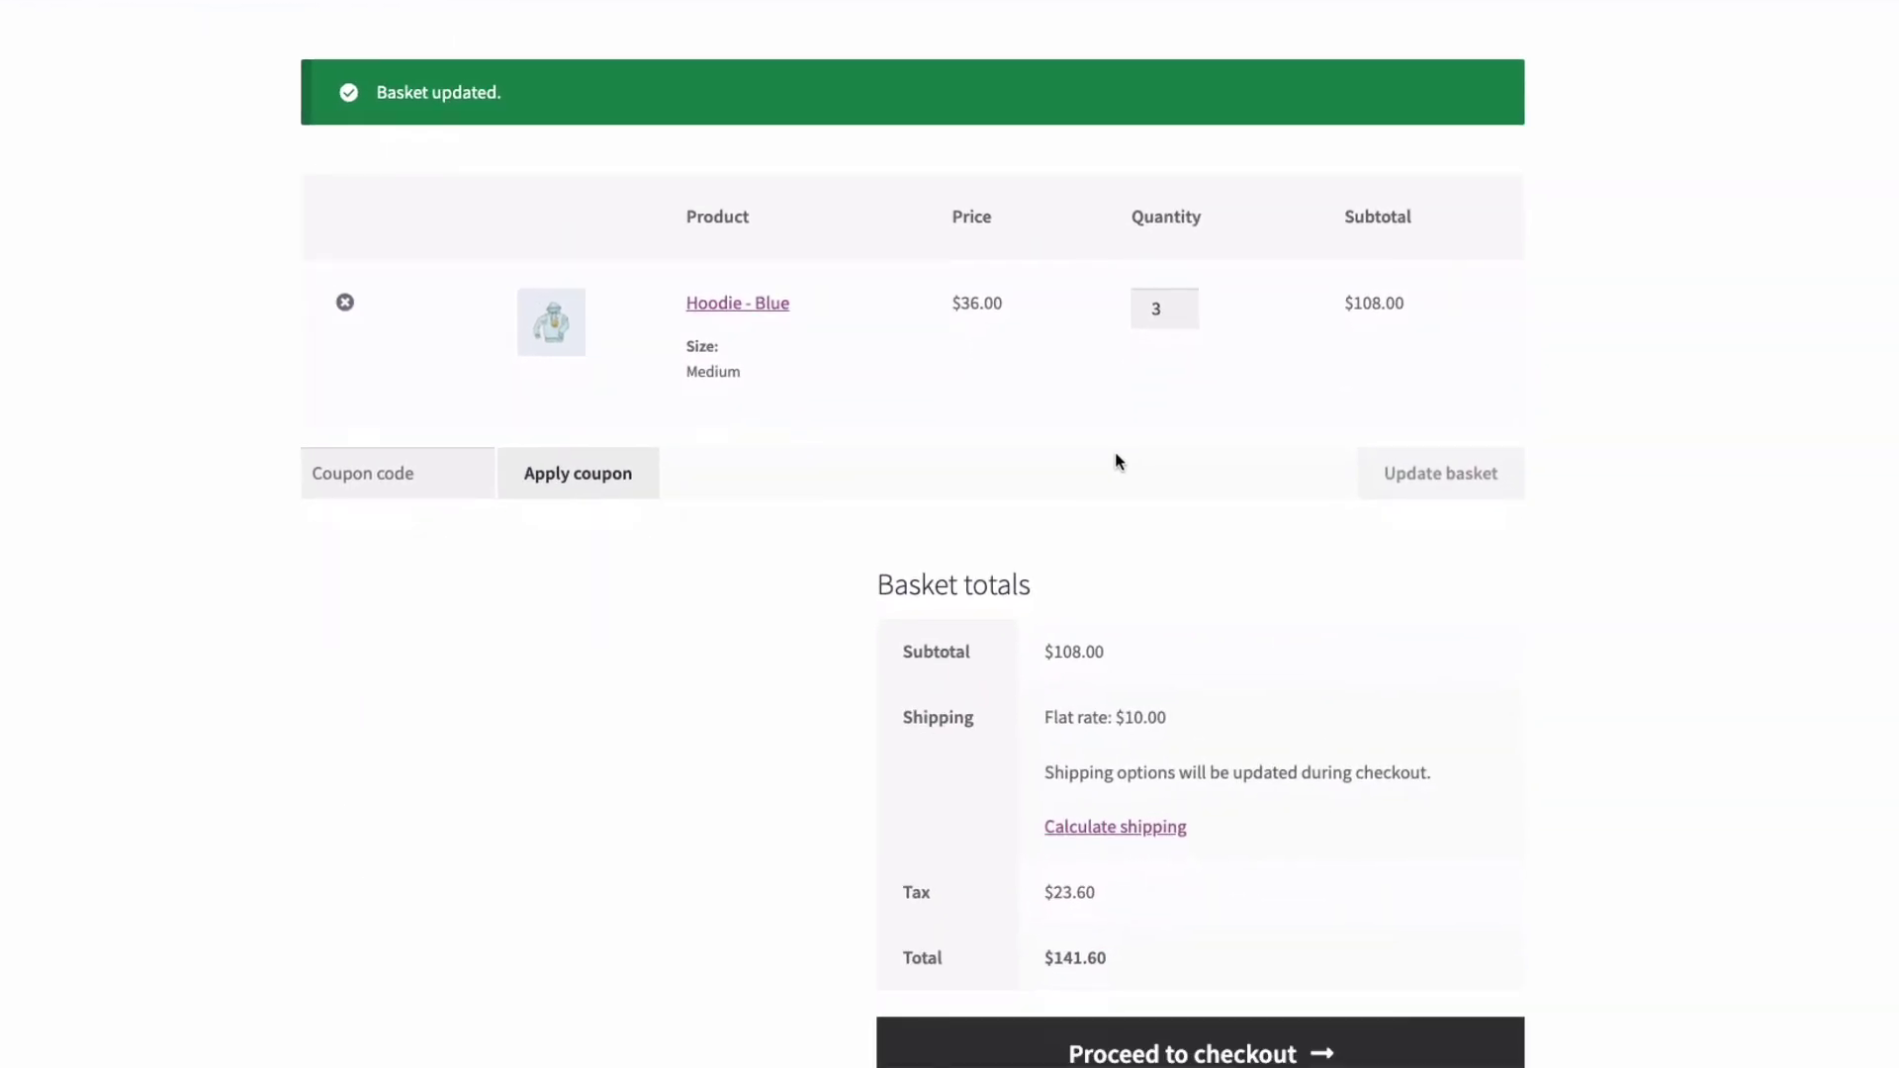